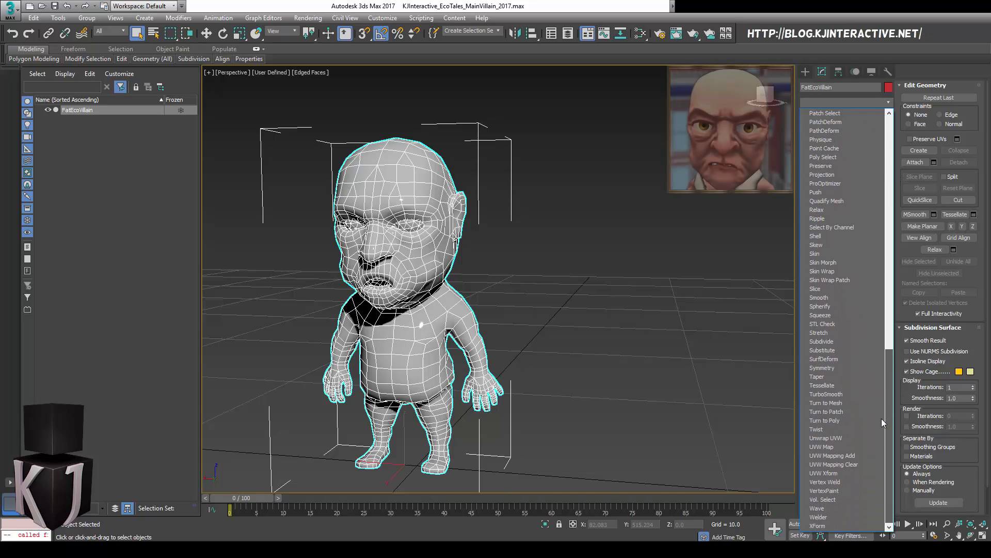
- Apply an Unwrap UVW modifier to the FatEcoVillain model
left_click(826, 438)
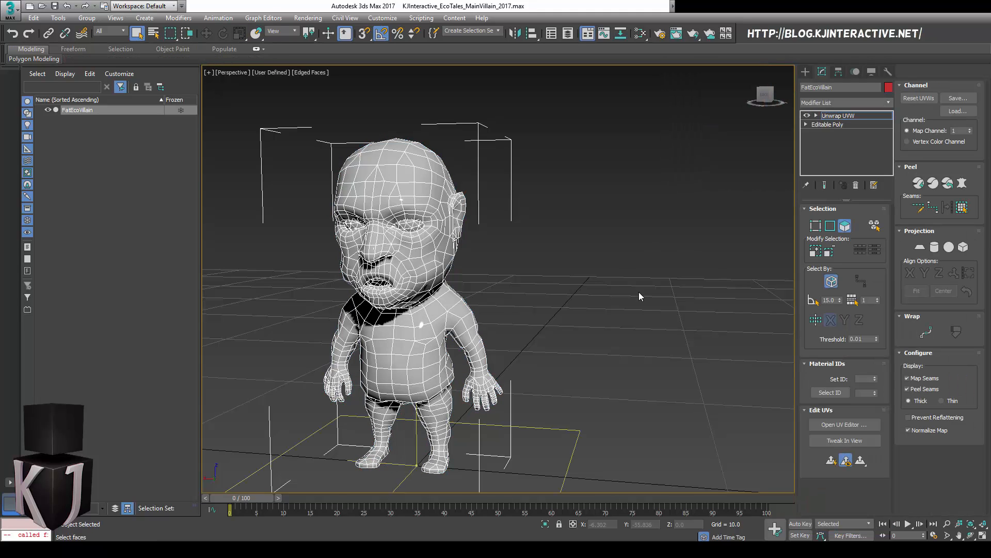
middle_click_drag(628, 334, 584, 327, "alt")
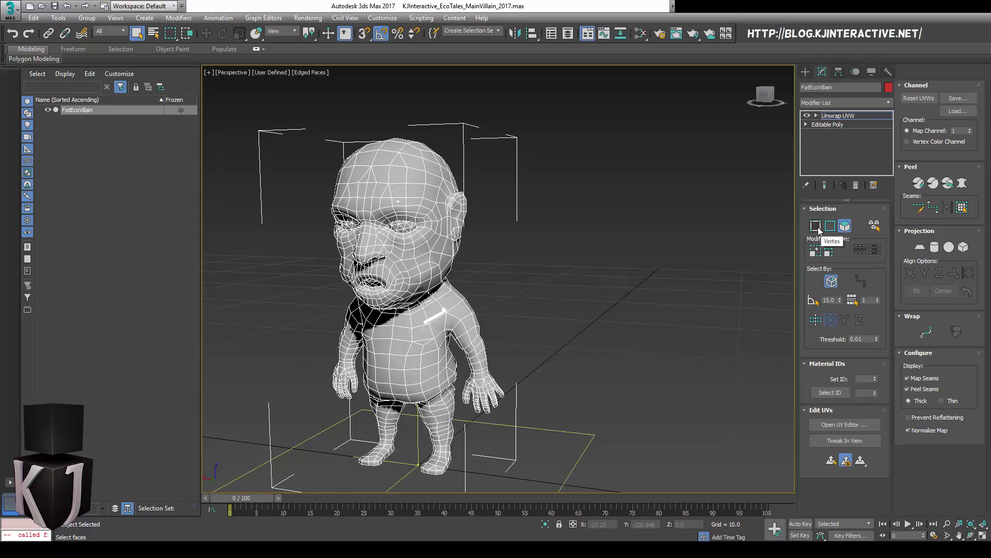
- Turn on element-based face selection and try it on the eyes, the mouth interior and the body mesh in turn
left_click(875, 225)
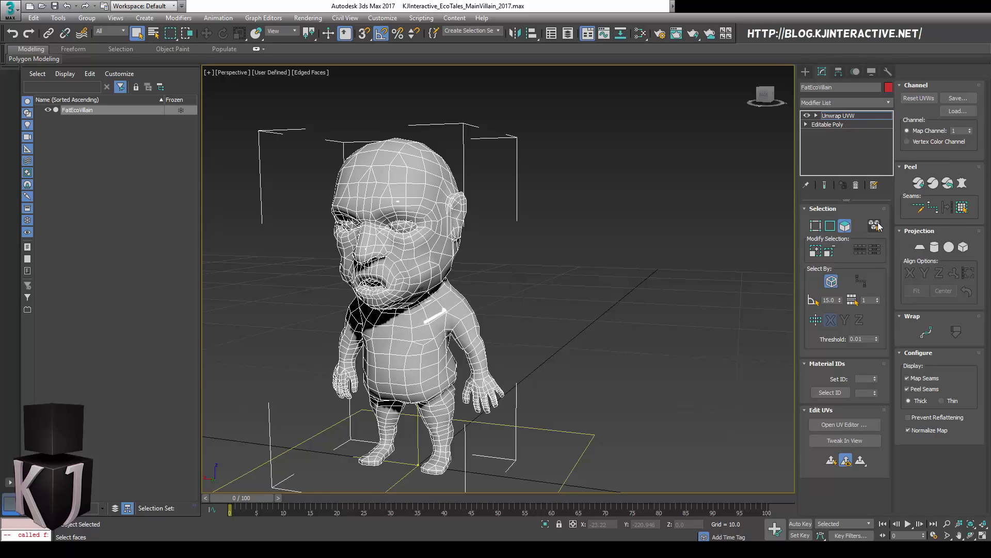
scroll(543, 271, "up", 5)
left_click(432, 216)
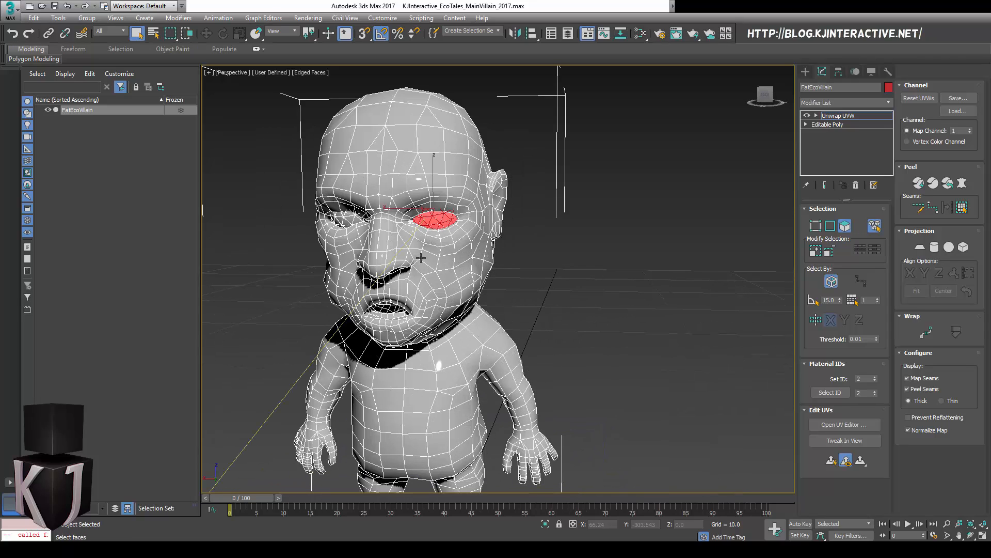
left_click(386, 313)
left_click(345, 224)
left_click(446, 272)
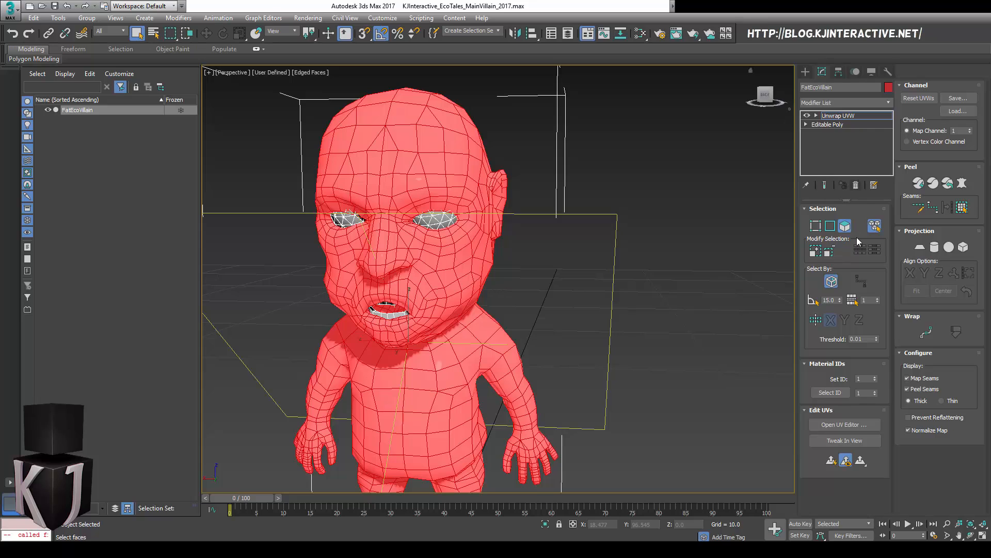
- Open the UV editor, turn on its element selection and try it on the body and eye UVs, ending with nothing selected
left_click(845, 425)
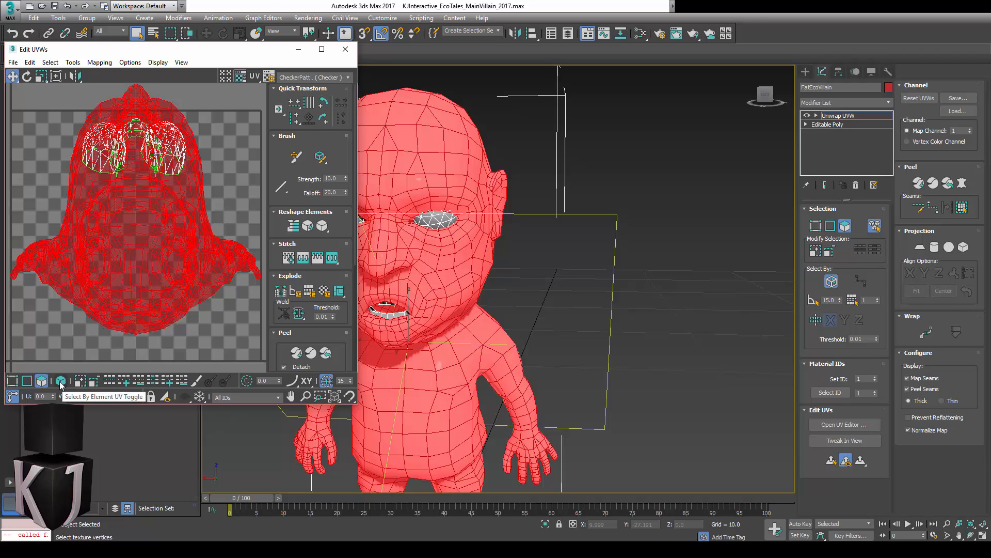
left_click(191, 337)
left_click(148, 268)
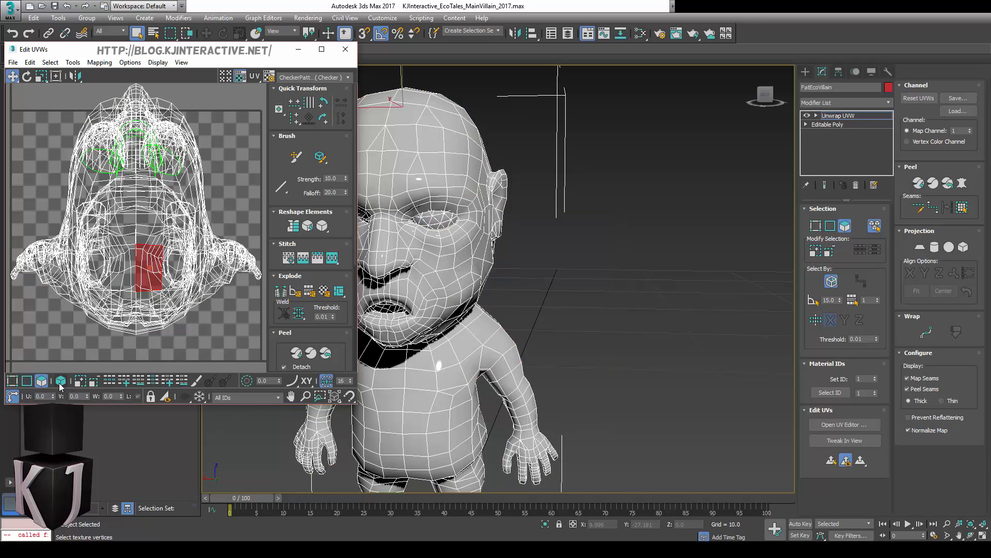
left_click(61, 382)
left_click(124, 304)
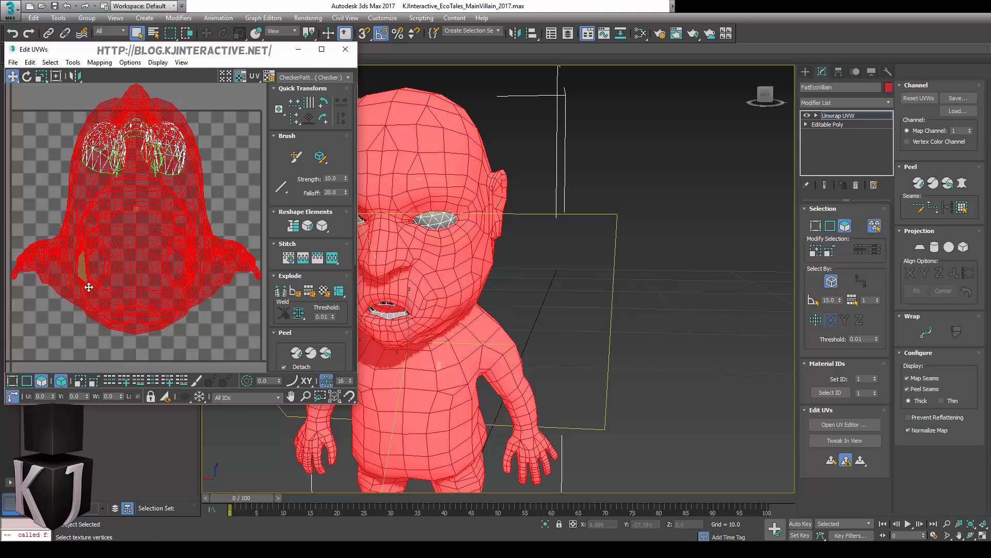
left_click(234, 179)
left_click(181, 155)
left_click(227, 193)
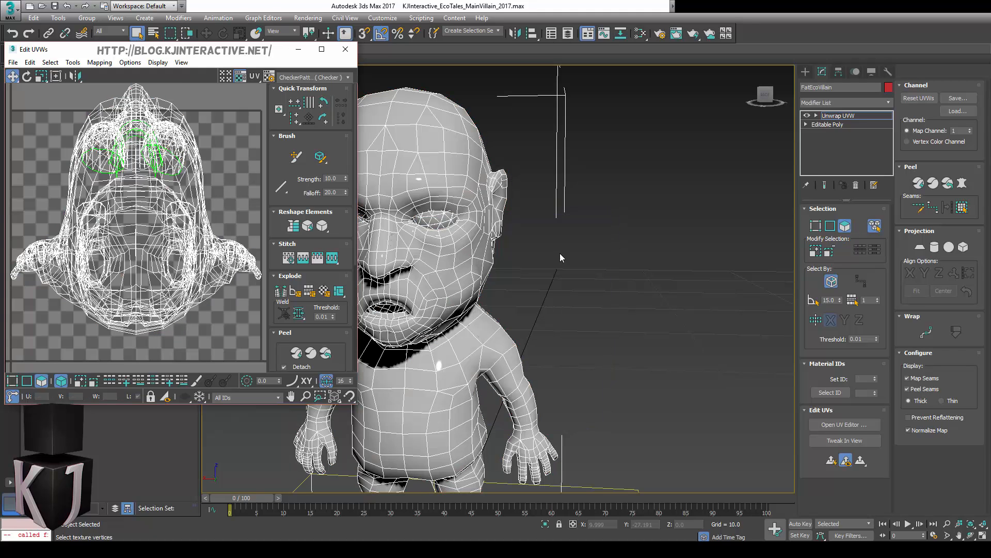
- Turn off element selection for the model and select a single face below the eye
left_click(874, 226)
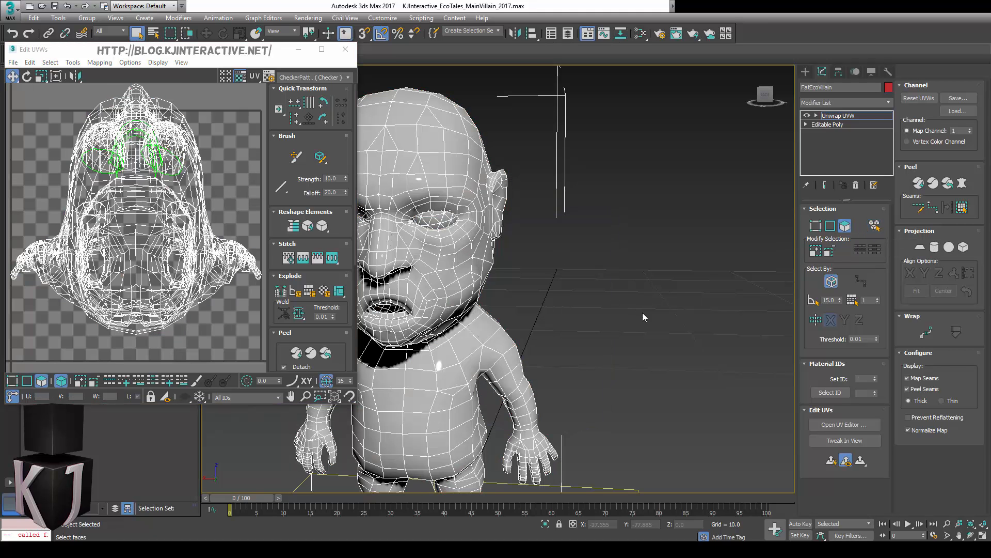
left_click(393, 254)
left_click(457, 174)
left_click(442, 231)
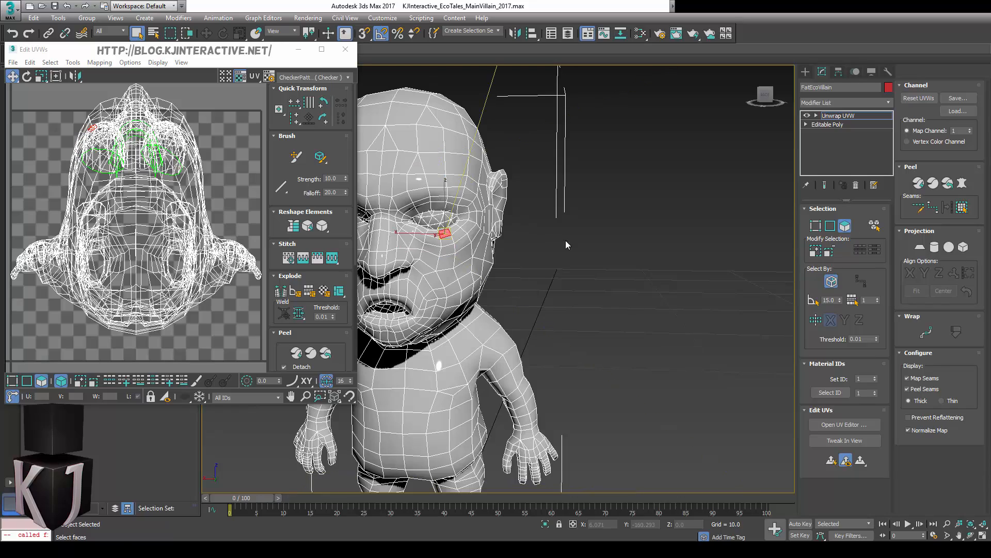
- Turn off element selection in the UV editor and clear the face selection on the model
middle_click_drag(564, 268, 531, 270, "alt")
scroll(454, 272, "up", 3)
middle_click_drag(454, 272, 594, 289)
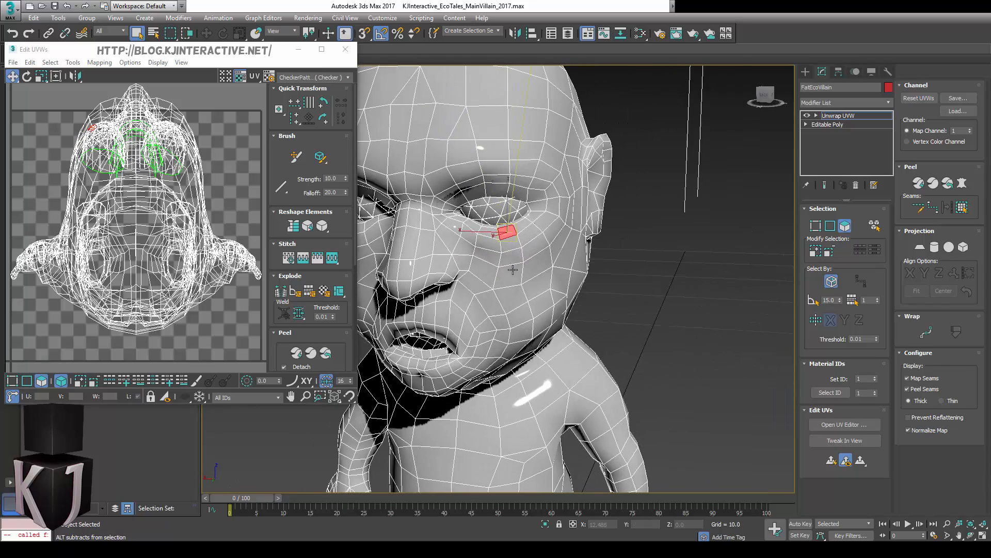
scroll(558, 282, "down", 3)
middle_click_drag(487, 262, 527, 284)
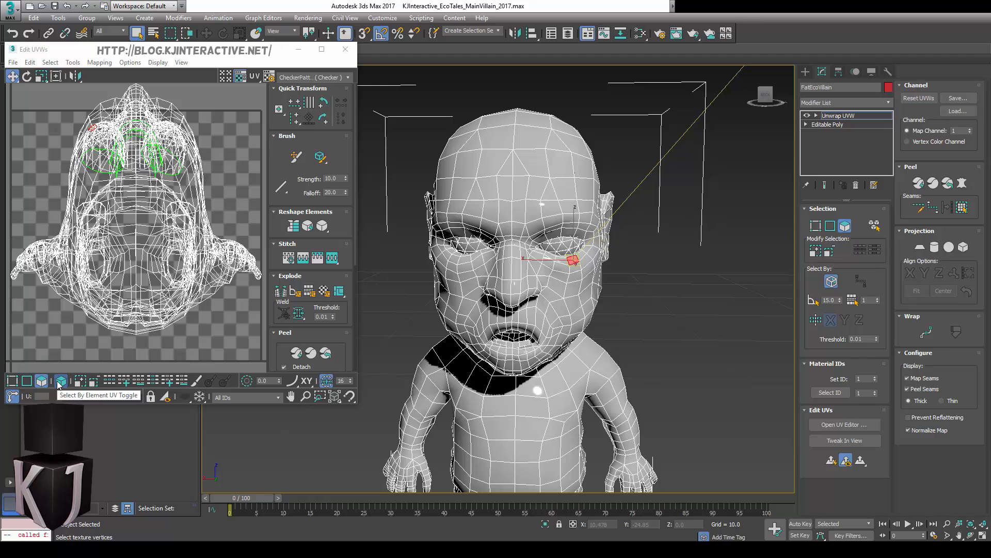
middle_click_drag(395, 360, 678, 305, "alt")
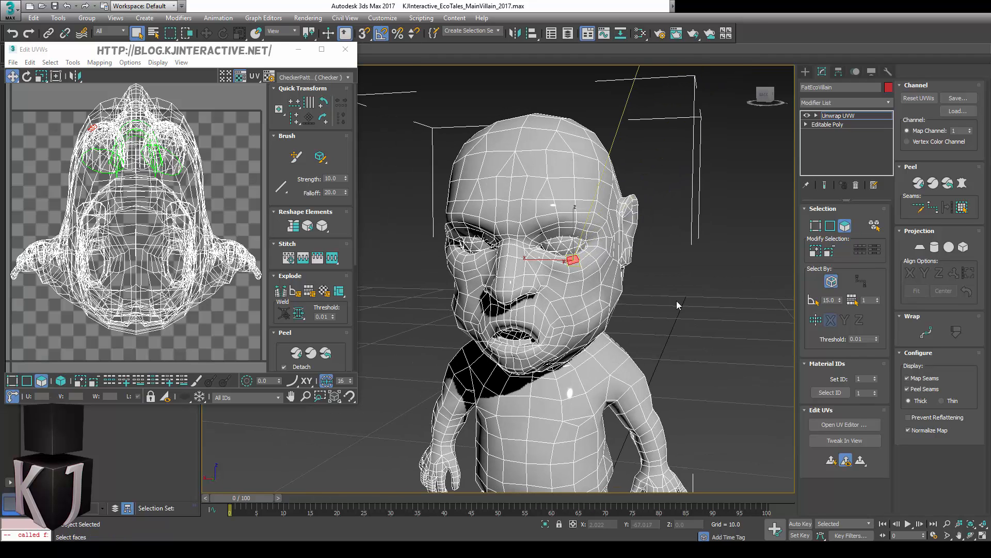
left_click(670, 314)
mouse_move(695, 273)
middle_mouse_down("alt")
mouse_move(637, 280)
mouse_move(601, 301)
mouse_move(704, 284)
middle_mouse_up("alt")
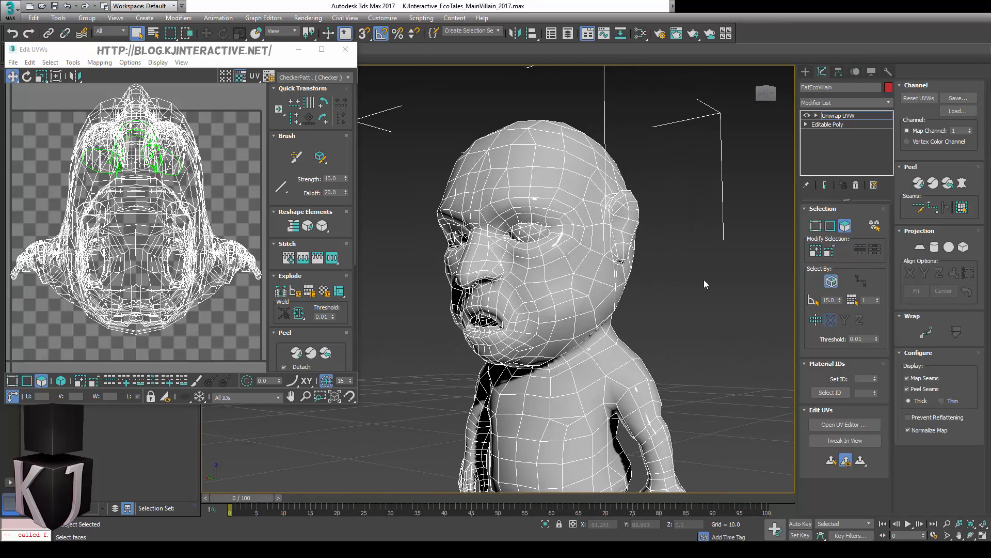
- Convert the edge loop around the neck to seams and start Peel mode to unfold the UVs
left_click(830, 225)
scroll(616, 306, "up", 5)
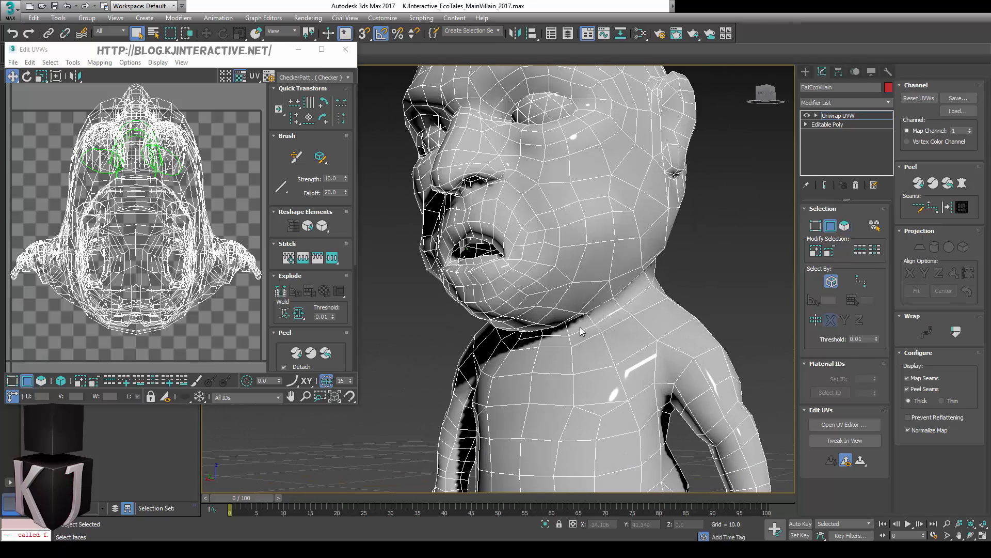
double_click(585, 329)
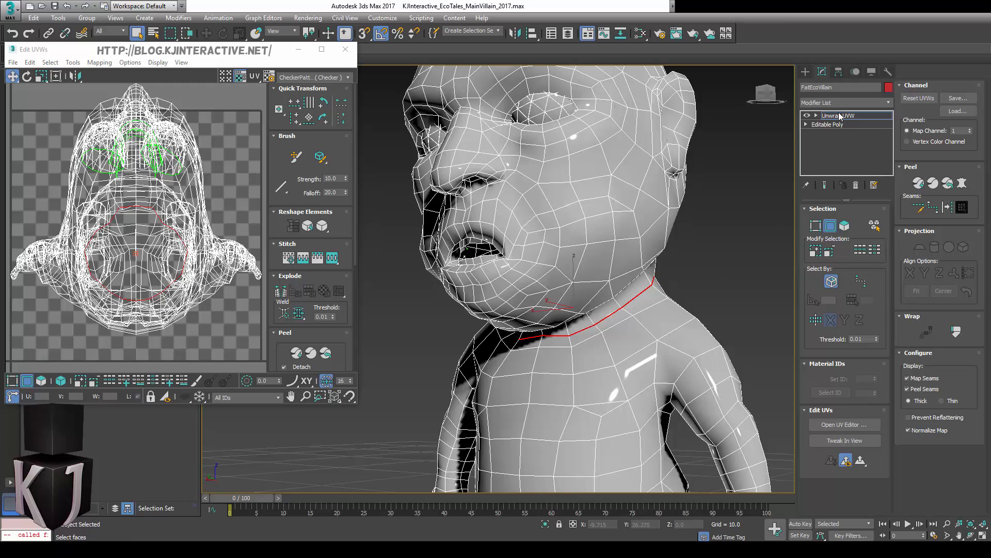
middle_click_drag(708, 320, 657, 302, "alt")
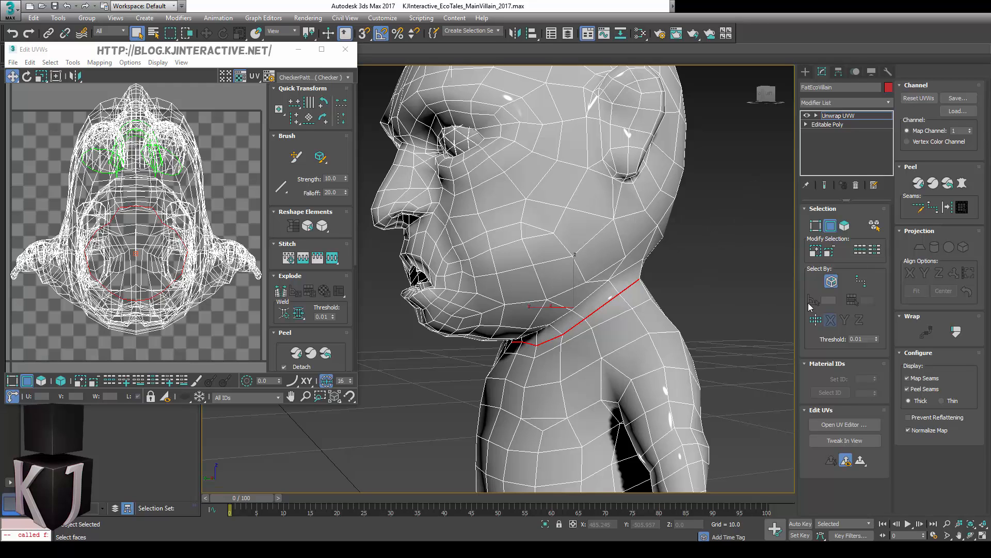
left_click(949, 209)
middle_click_drag(733, 280, 599, 322, "alt")
left_click(618, 364)
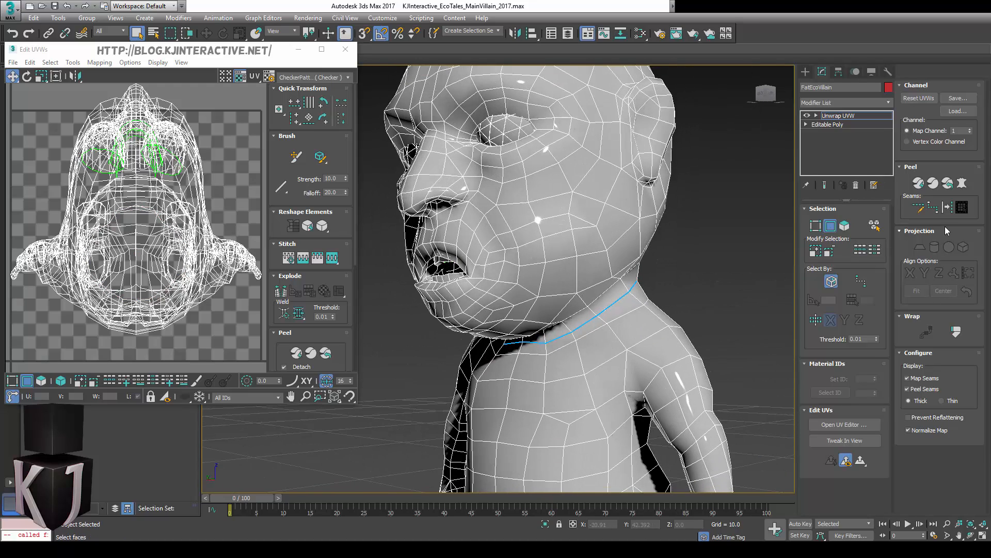
left_click(933, 184)
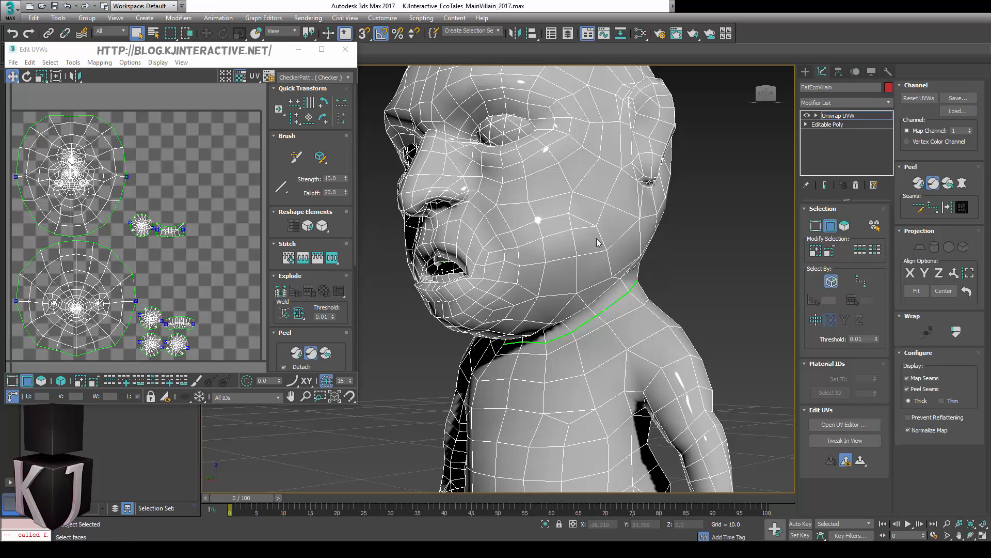
- Create a point-to-point seam from the neck loop up the middle of the back of the head to its crown
middle_click_drag(670, 277, 511, 285, "alt")
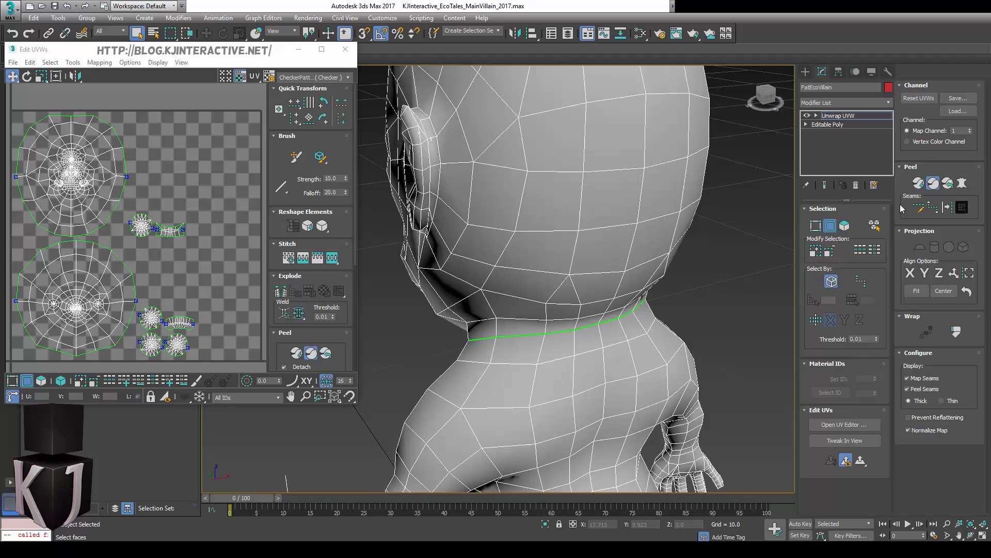
left_click(934, 209)
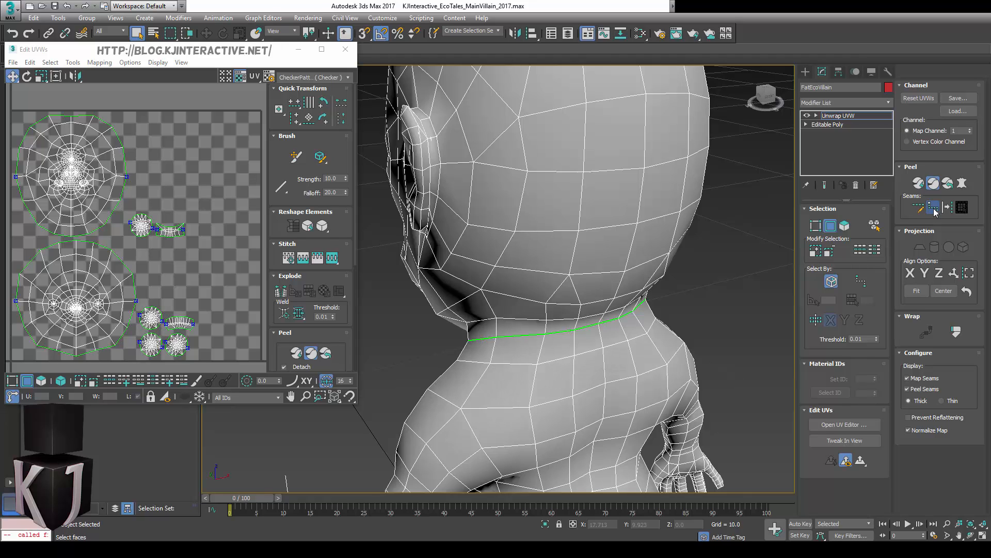
left_click(606, 326)
middle_click_drag(605, 325, 532, 266, "alt")
left_click(532, 265)
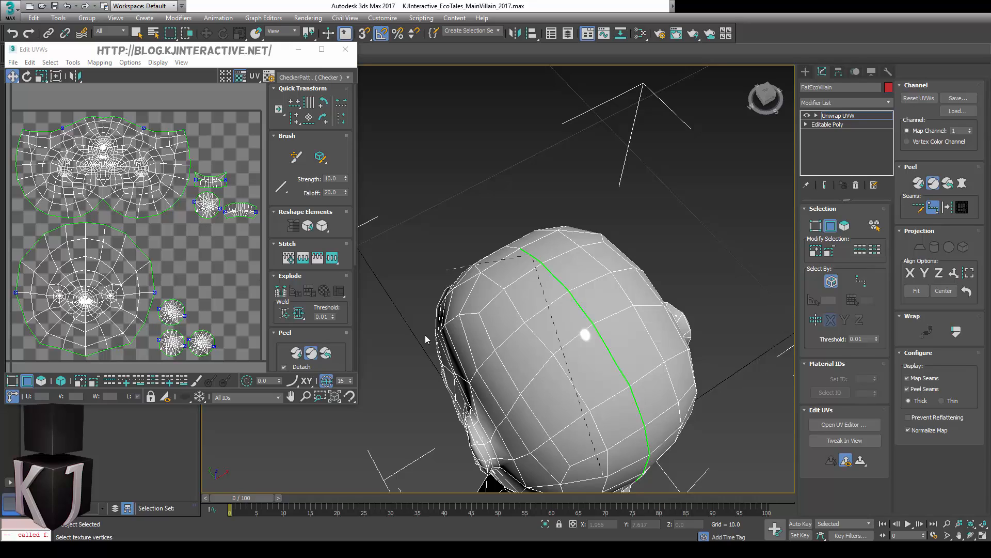
middle_click_drag(498, 344, 533, 317, "alt")
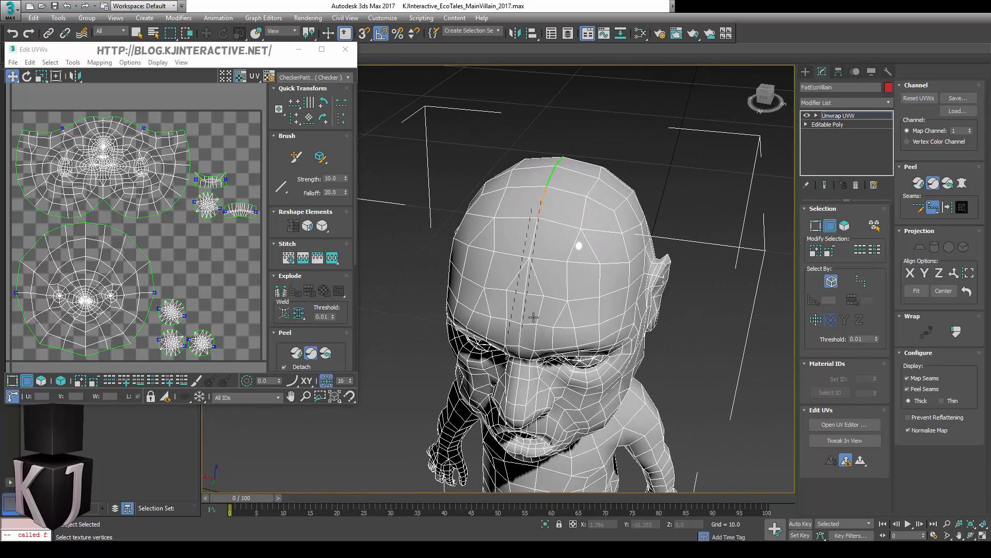
right_click(639, 130)
- Turn on symmetrical geometry selection about the X axis for the seams on both sides of the head
middle_click_drag(630, 147, 545, 181, "alt")
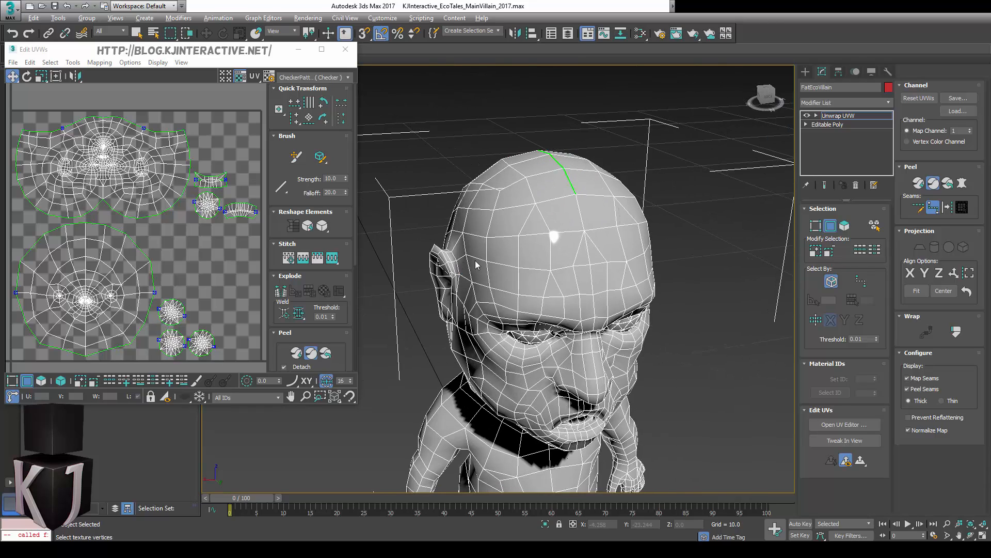
middle_click_drag(476, 264, 472, 276, "alt")
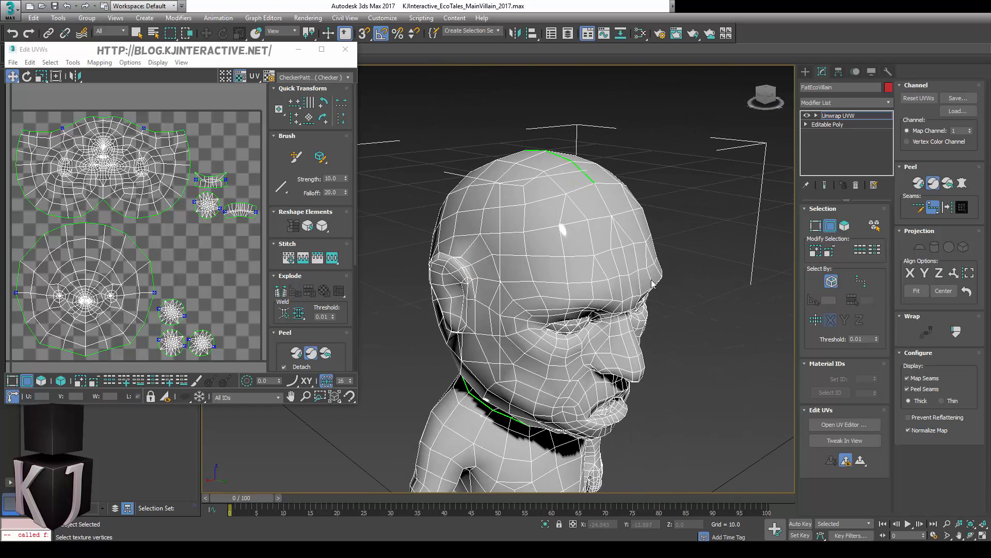
middle_click_drag(652, 283, 644, 263, "alt")
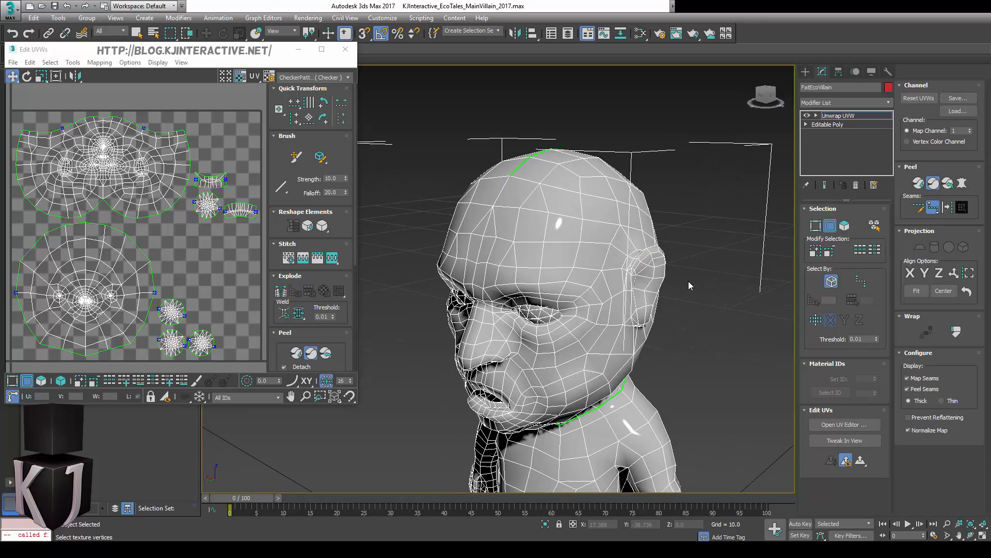
middle_click_drag(628, 303, 558, 295, "alt")
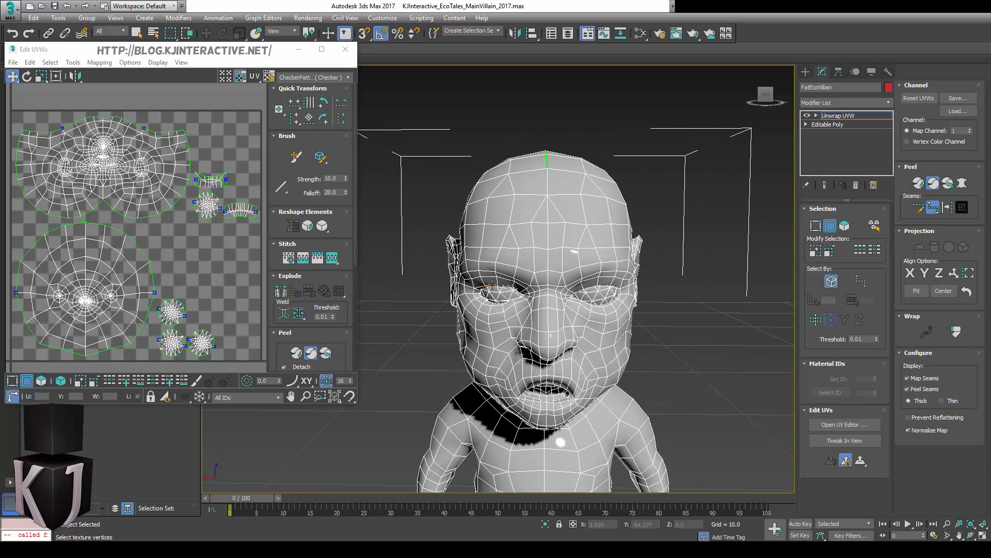
middle_click_drag(449, 285, 462, 253, "alt")
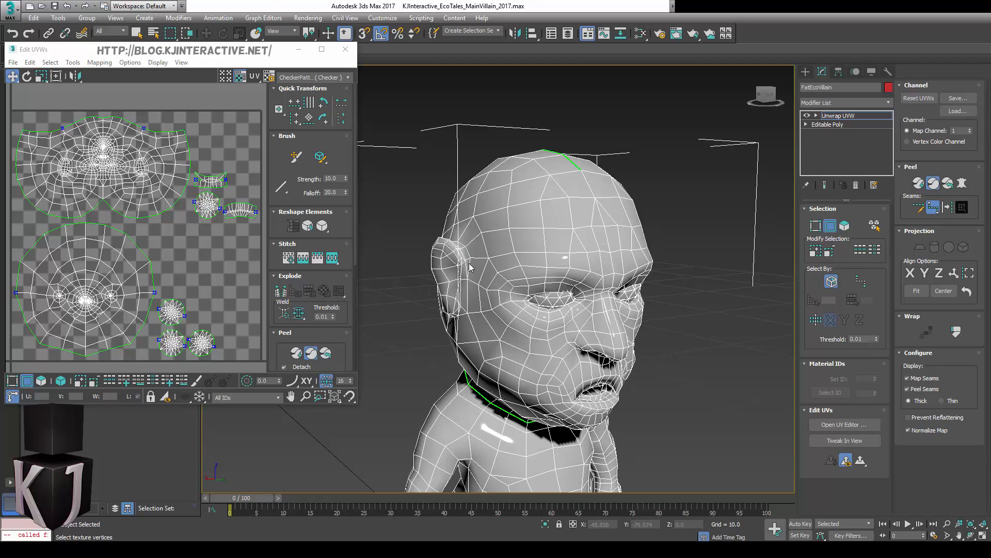
left_click(816, 321)
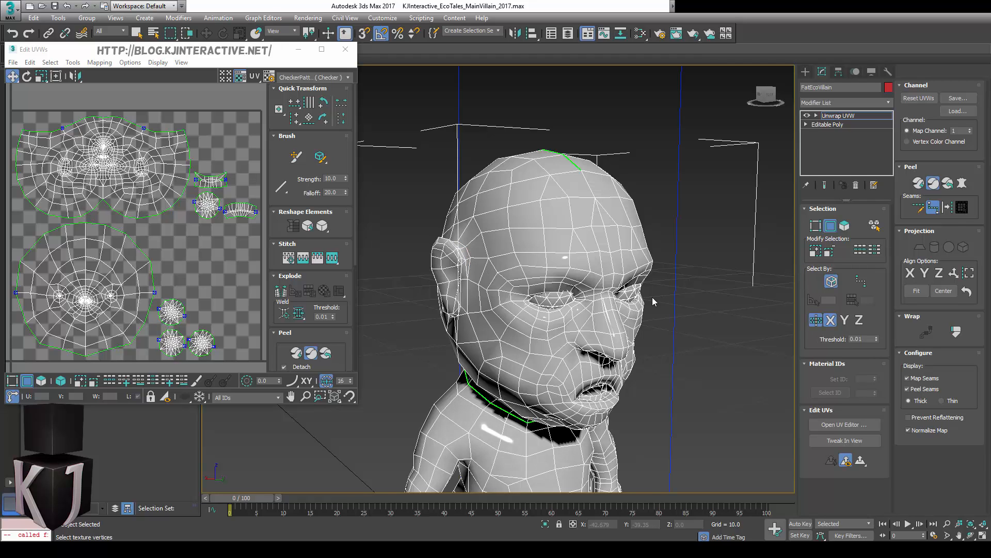
middle_click_drag(649, 296, 597, 295, "alt")
middle_click_drag(631, 254, 610, 253, "alt")
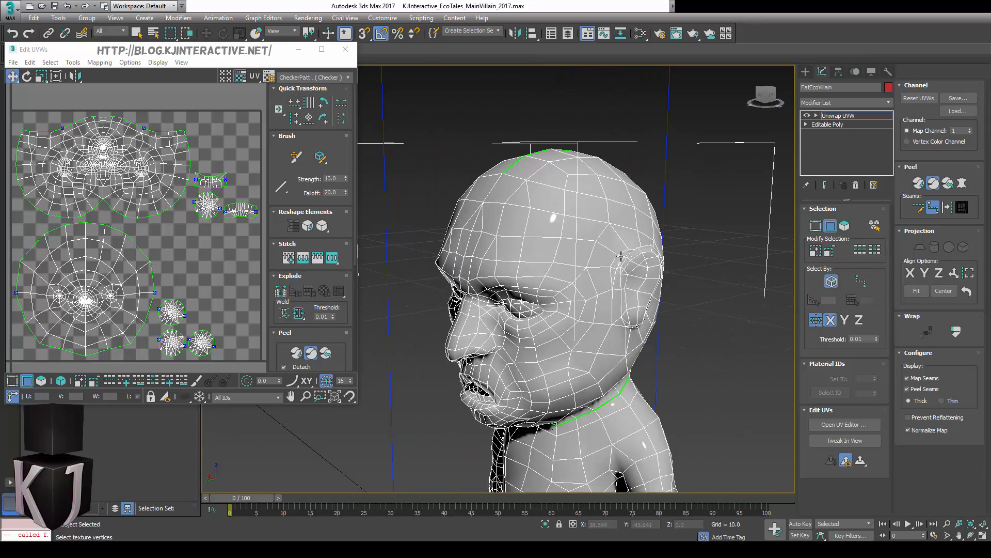
- Complete a point-to-point seam around the base of the ear, mirrored onto the other ear, to separate both from the head
scroll(628, 253, "up", 2)
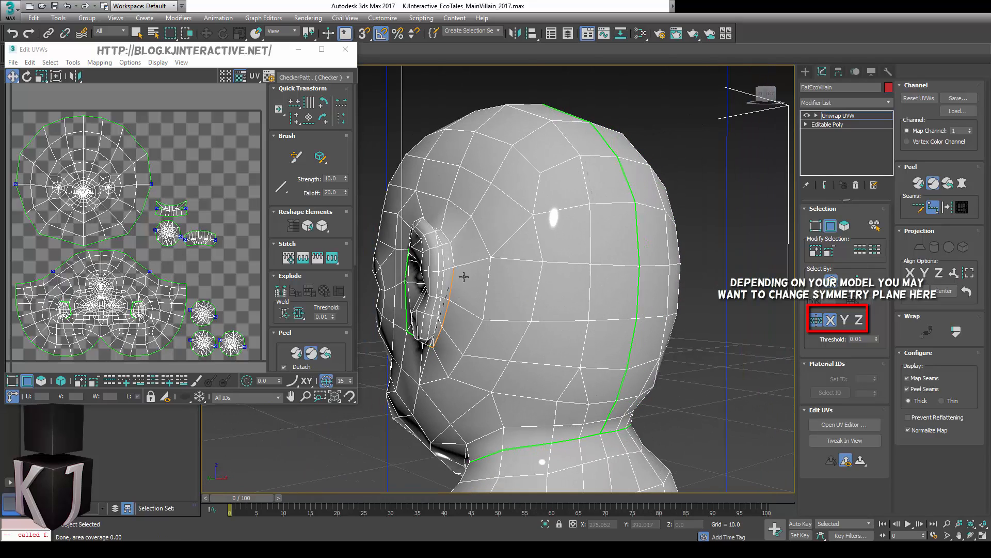
left_click(475, 284)
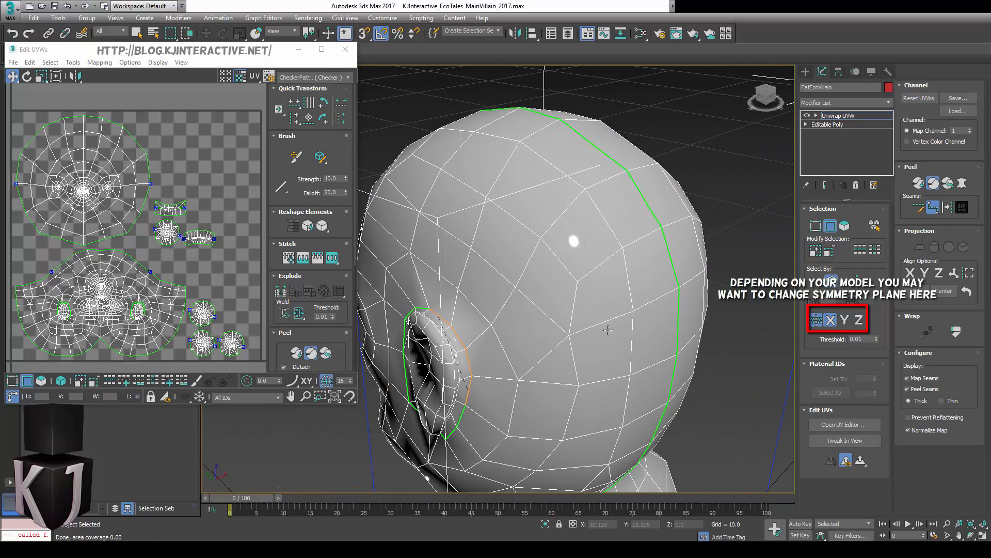
middle_click_drag(465, 302, 590, 284, "alt")
scroll(578, 292, "down", 3)
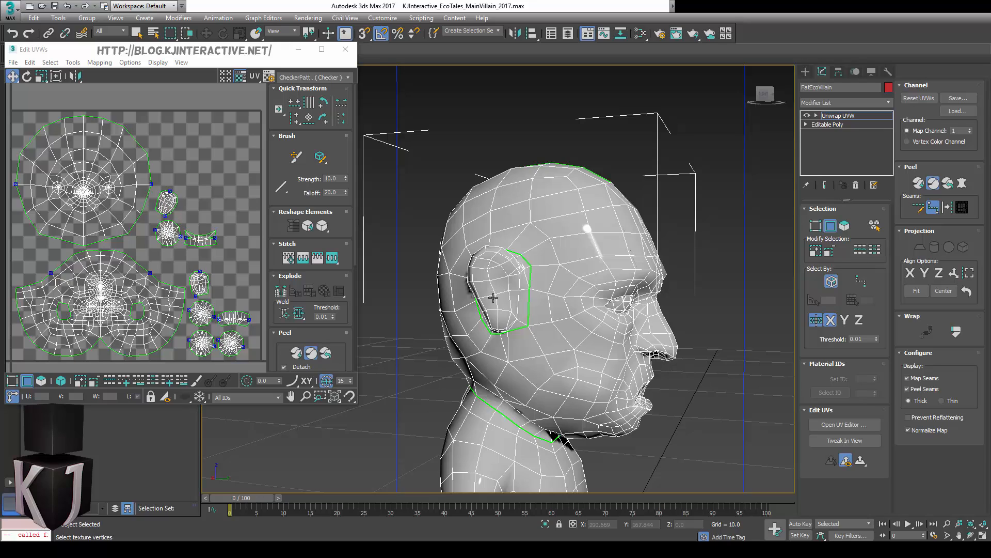
- Create a point-to-point seam around the nostril opening, mirrored onto the other nostril, to separate both nostril interiors from the face
middle_click_drag(631, 341, 671, 271, "alt")
scroll(564, 294, "up", 3)
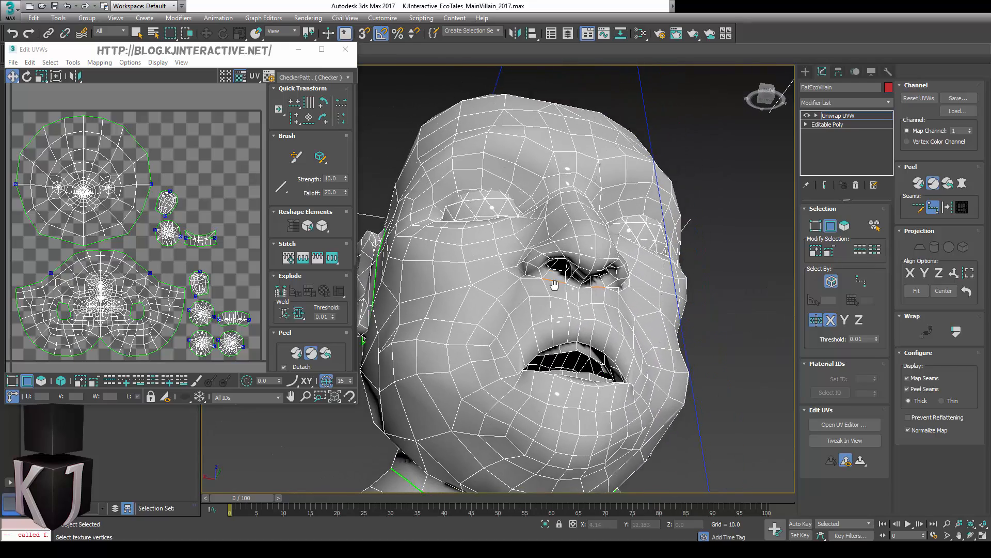
scroll(677, 269, "up", 4)
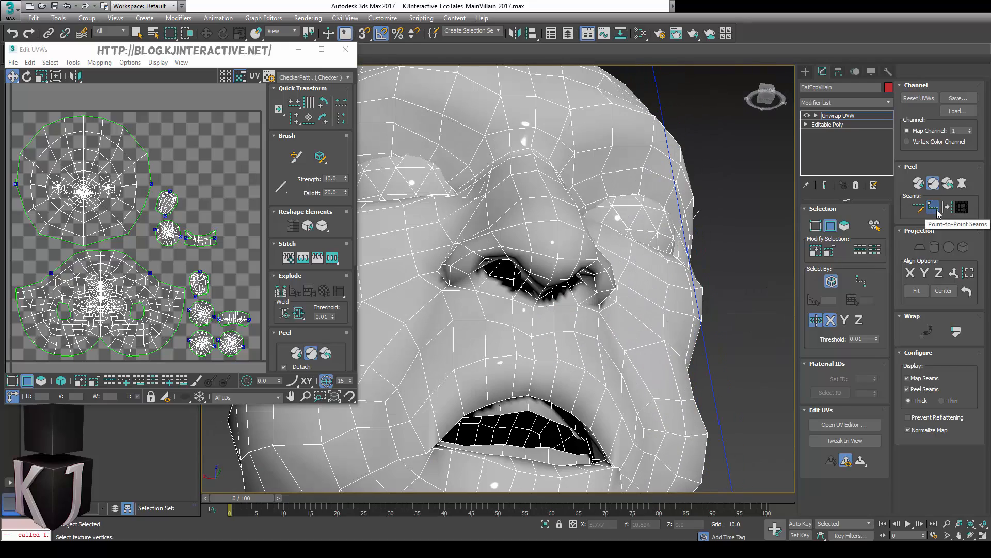
left_click(934, 209)
middle_click_drag(508, 295, 589, 274, "alt")
left_click(507, 291)
left_click(538, 290)
left_click(627, 293)
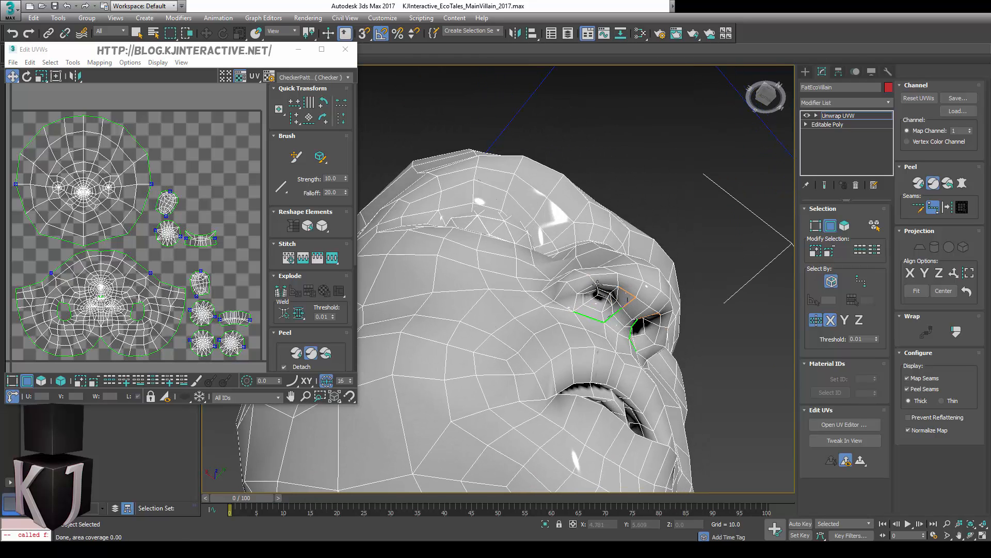
middle_click_drag(576, 301, 480, 269, "alt")
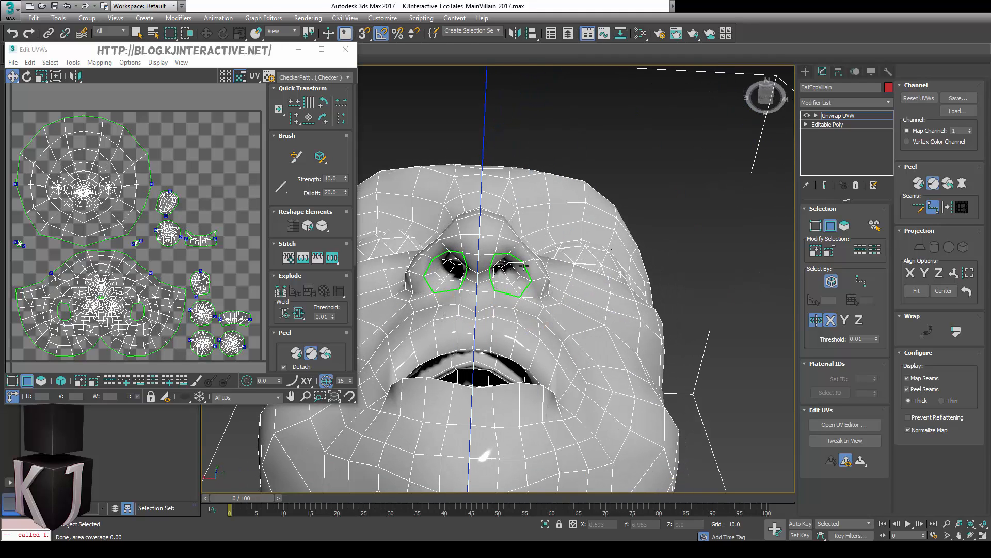
- Select the edge loop just inside the lips and convert it to a seam separating the mouth interior from the face
middle_click_drag(516, 289, 455, 362, "alt")
scroll(424, 407, "up", 5)
scroll(626, 261, "down", 6)
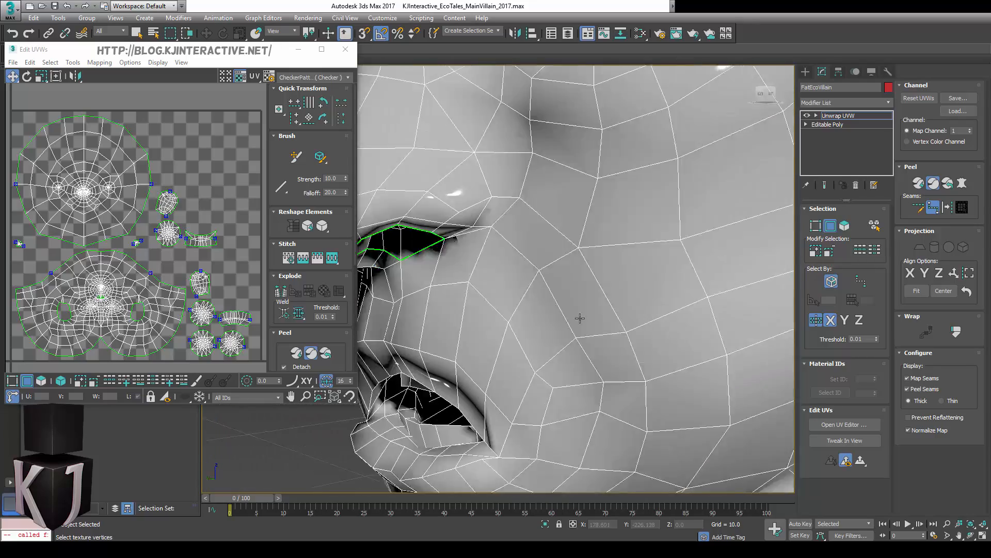
middle_click_drag(573, 299, 604, 261)
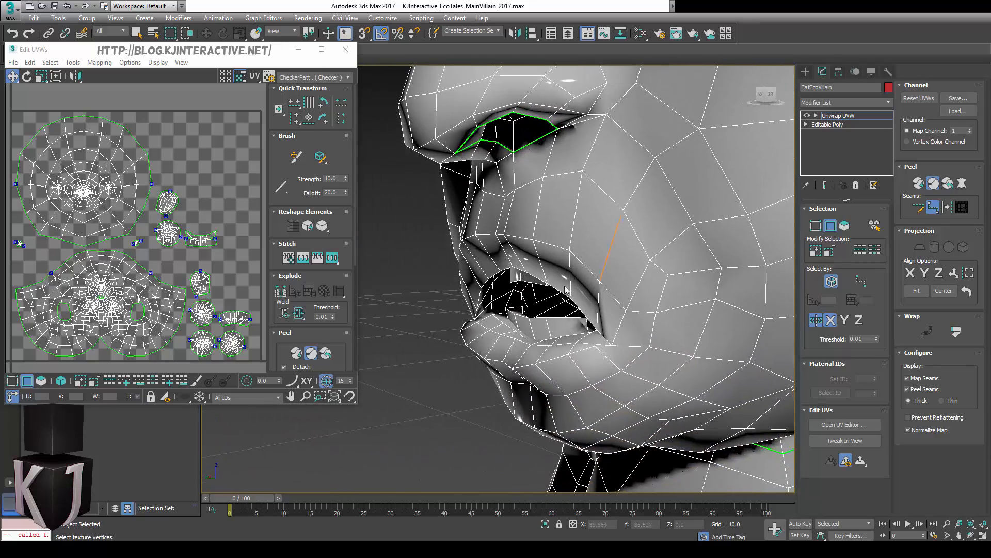
scroll(524, 334, "up", 4)
middle_click_drag(522, 334, 462, 169, "alt")
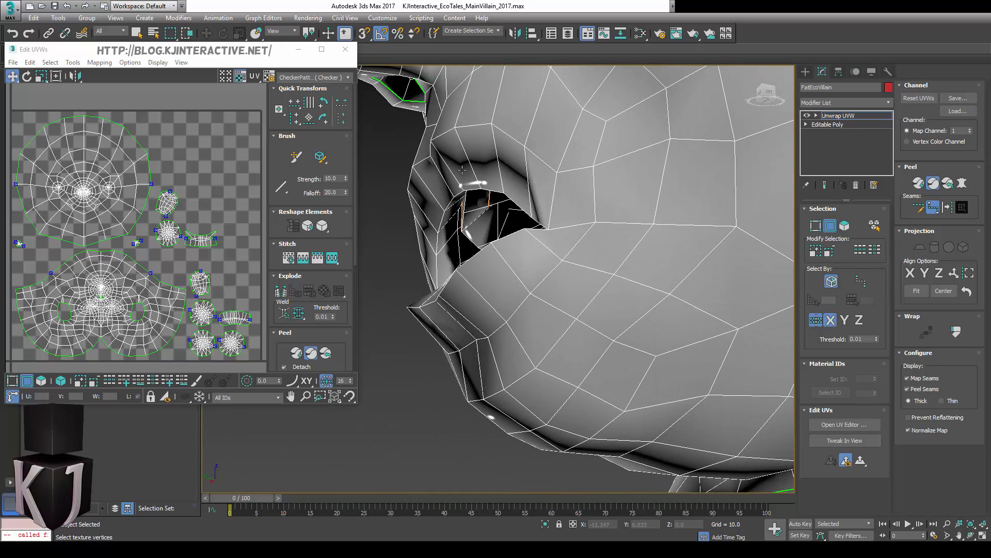
middle_click_drag(459, 259, 505, 371, "alt")
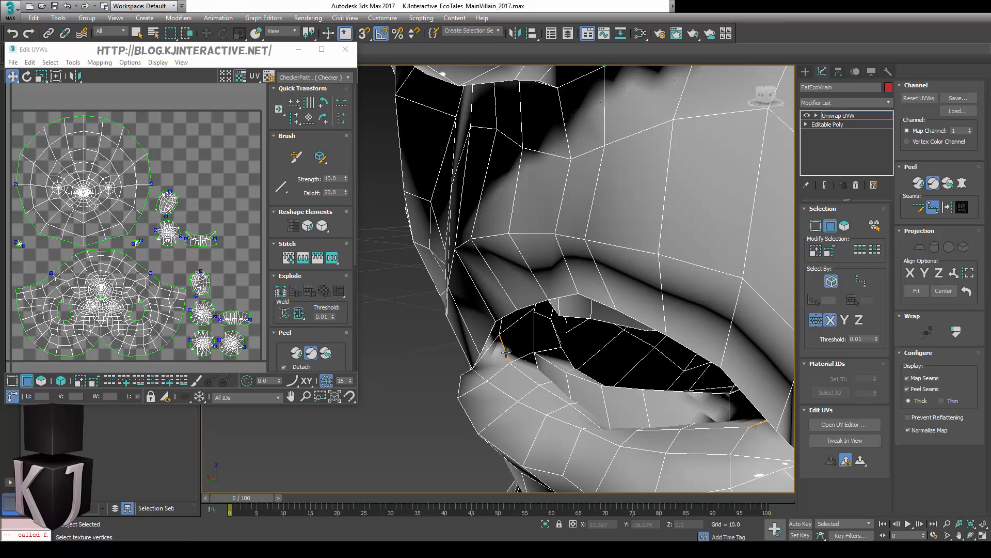
left_click(506, 352)
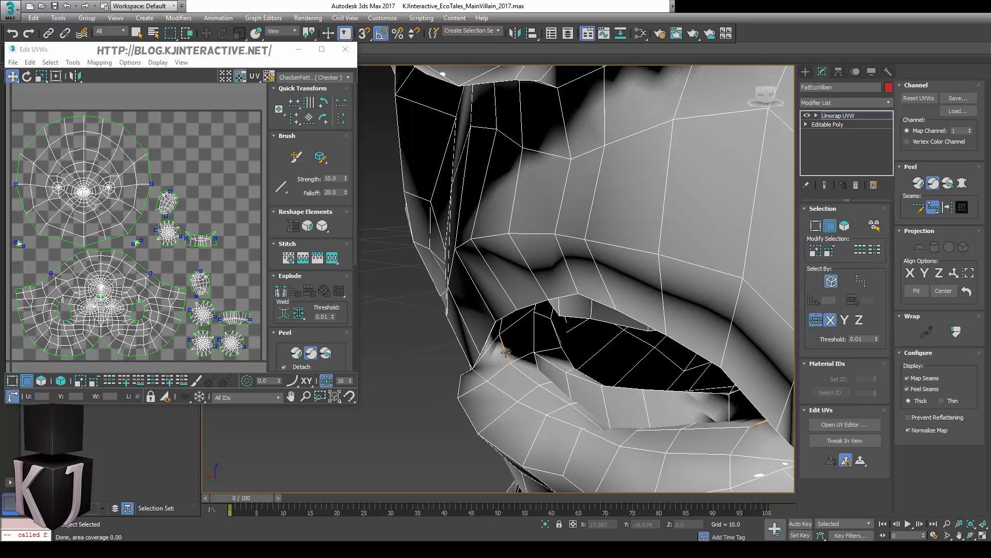
left_click(933, 207)
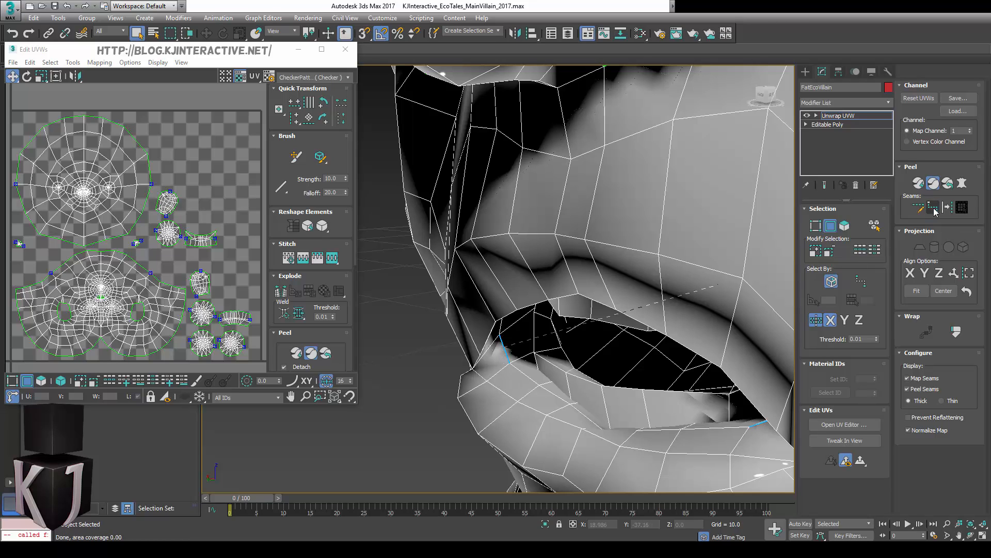
left_click(531, 376)
middle_click_drag(533, 375, 511, 336, "alt")
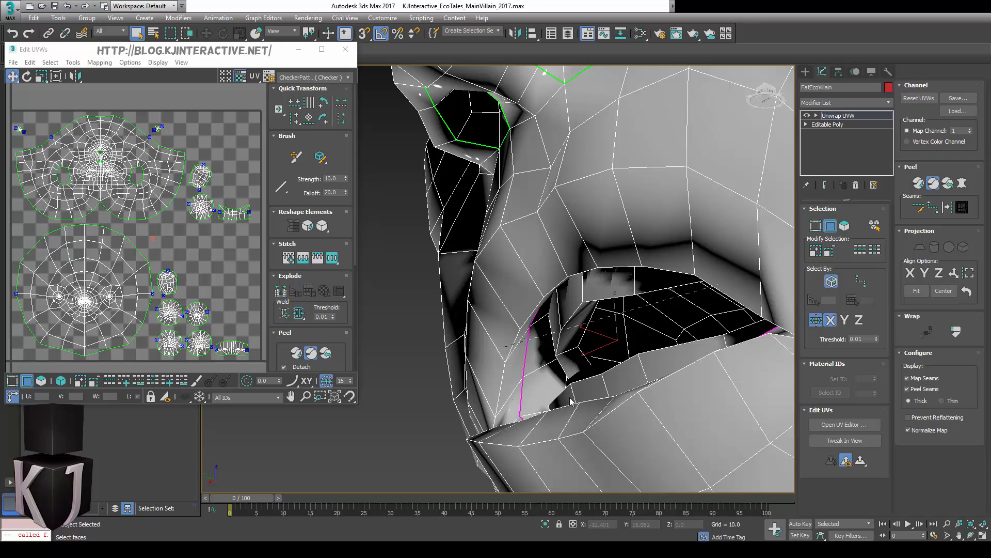
left_click(33, 140)
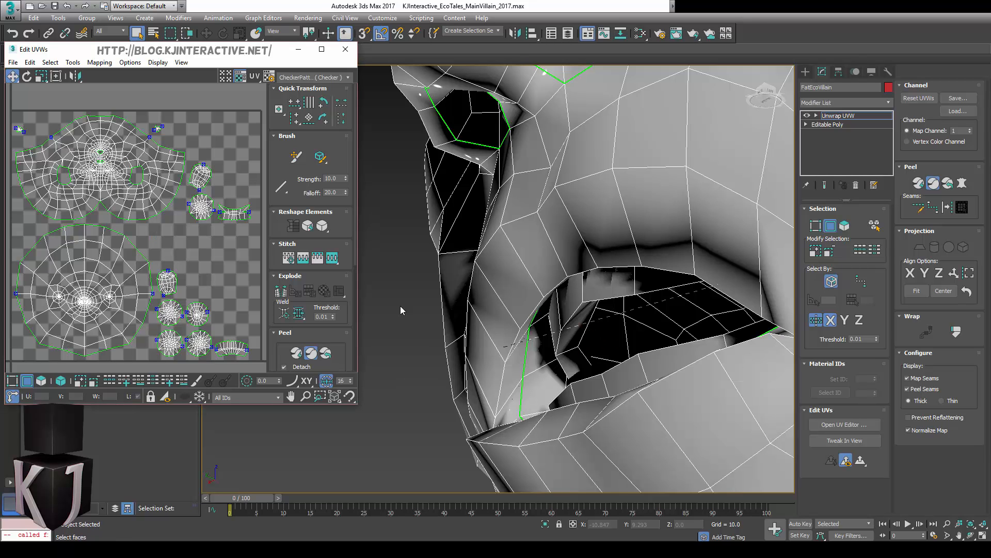
- Select the edge loop around the hips and crotch and convert it to a seam separating the torso from the legs
middle_click_drag(413, 354, 498, 161, "alt")
scroll(530, 383, "down", 2)
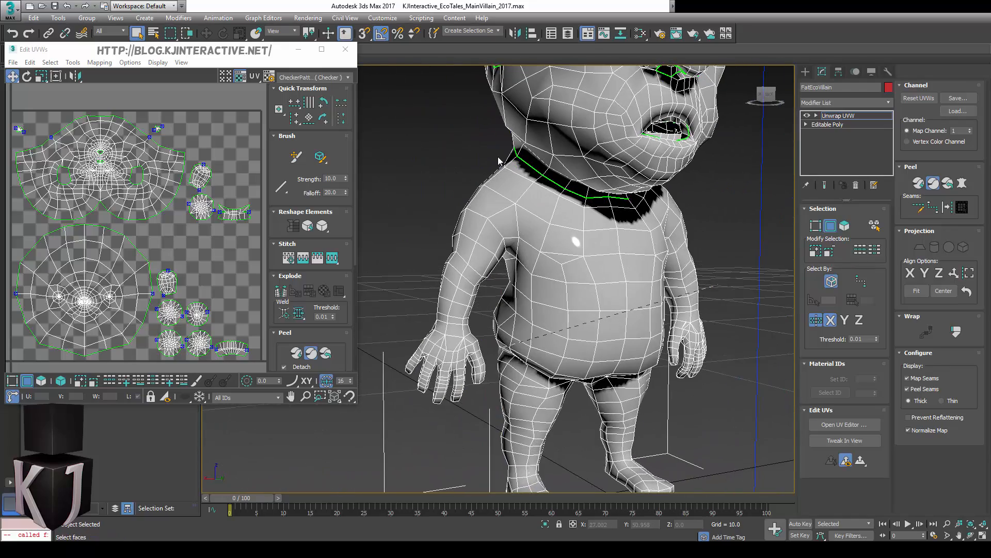
middle_click_drag(561, 203, 659, 277, "alt")
scroll(648, 339, "up", 2)
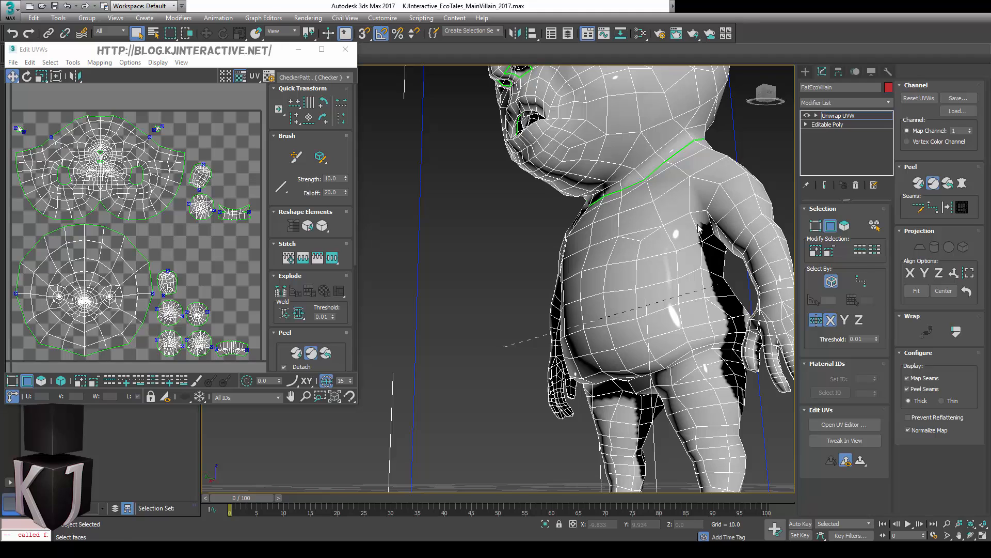
middle_click_drag(759, 260, 726, 346, "alt")
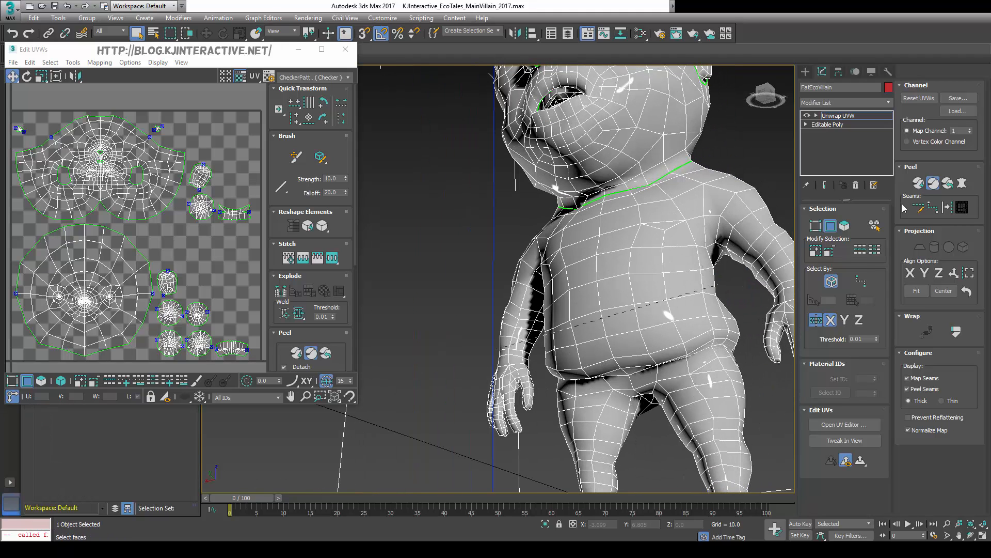
left_click(933, 207)
left_click(660, 407)
middle_click_drag(661, 408, 717, 342, "alt")
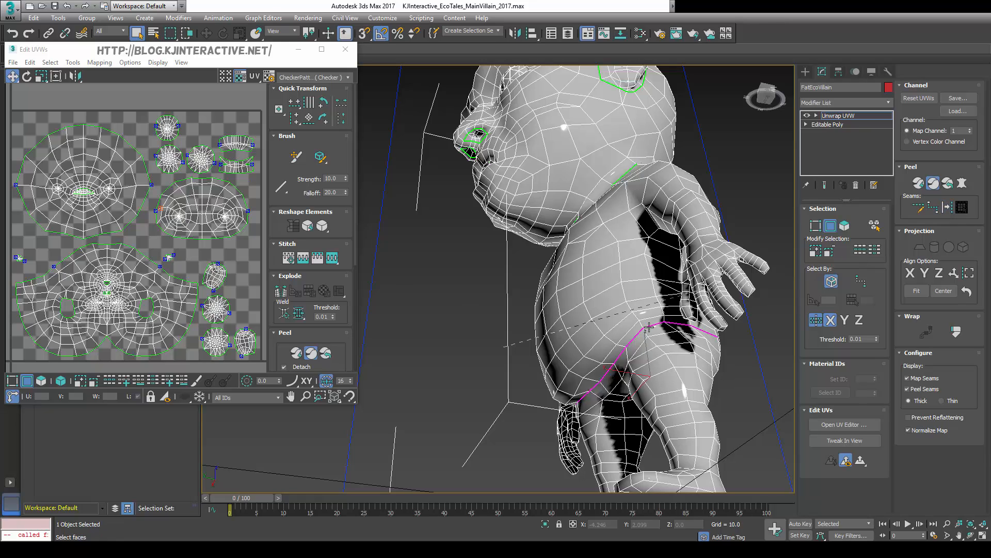
right_click(745, 373)
- Create a mirrored point-to-point seam from the hip seam up the side of the torso toward the armpit
scroll(663, 318, "up", 3)
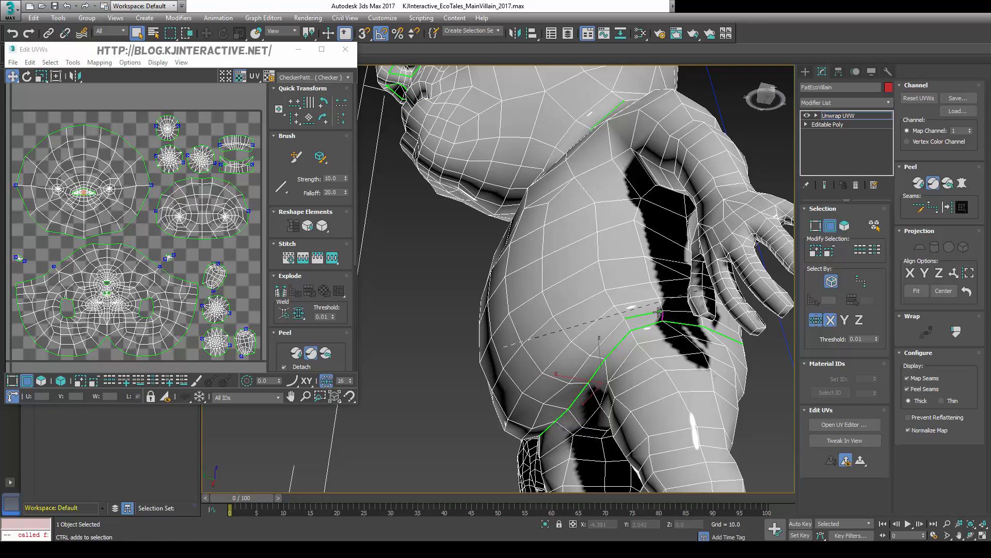
left_click_drag(619, 300, 637, 315)
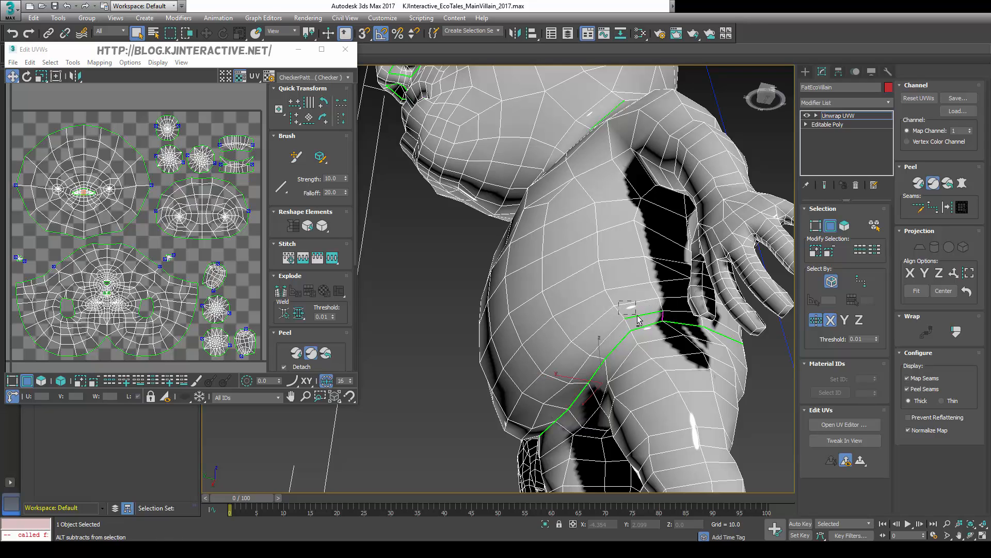
left_click(932, 207)
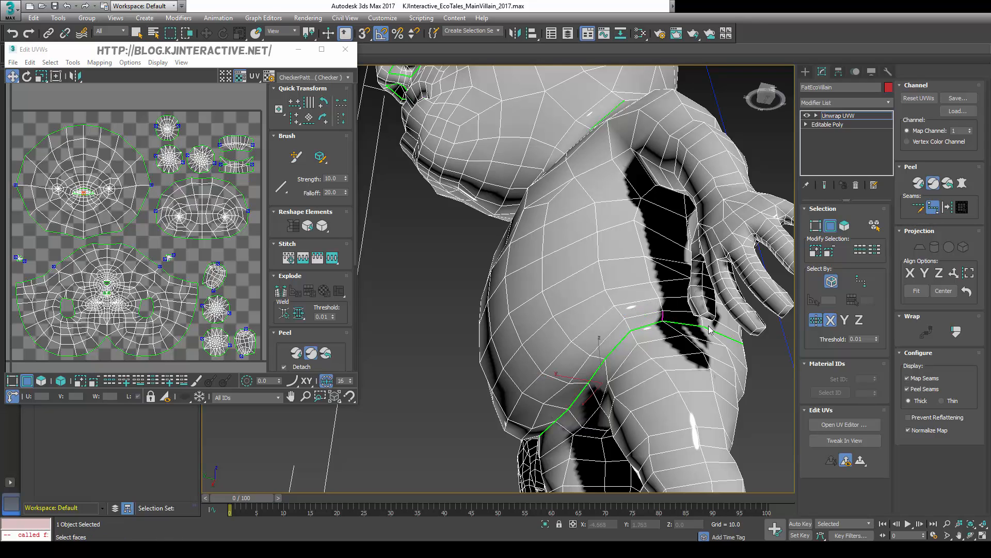
left_click(662, 321)
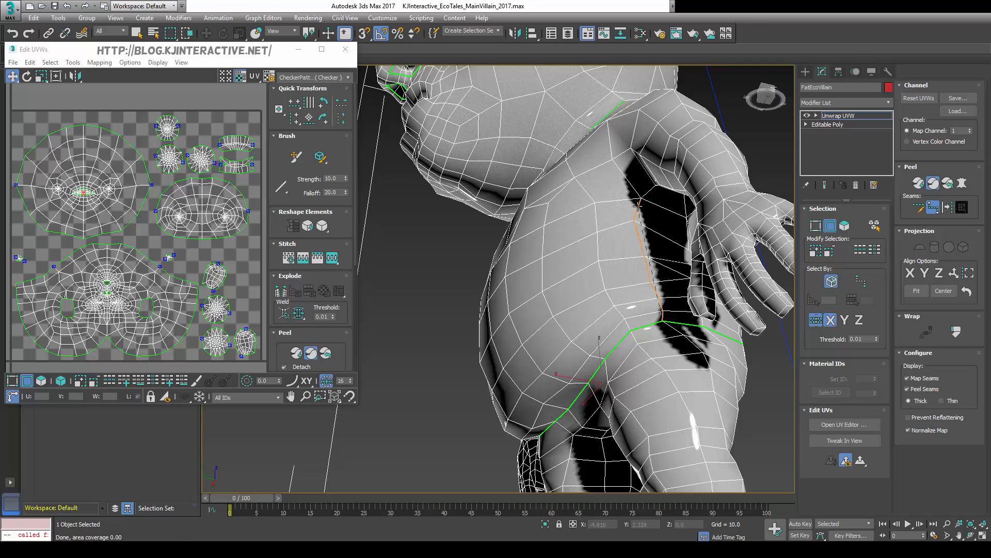
left_click(638, 205)
- Continue the mirrored seam from the armpit up the back, over the shoulder and down the front to separate the arms from the torso
middle_click_drag(645, 222, 599, 199, "alt")
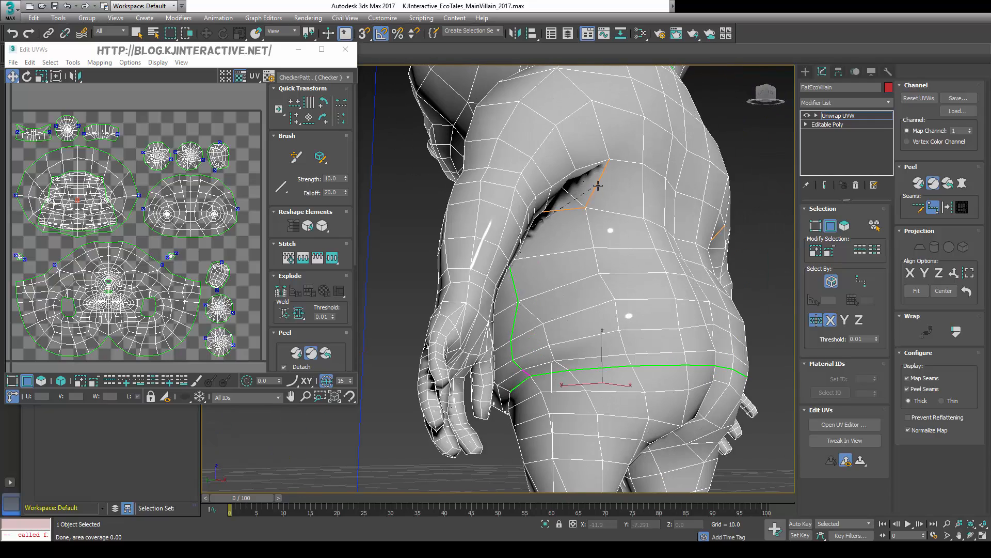
left_click(607, 155)
middle_click_drag(607, 156, 590, 197, "alt")
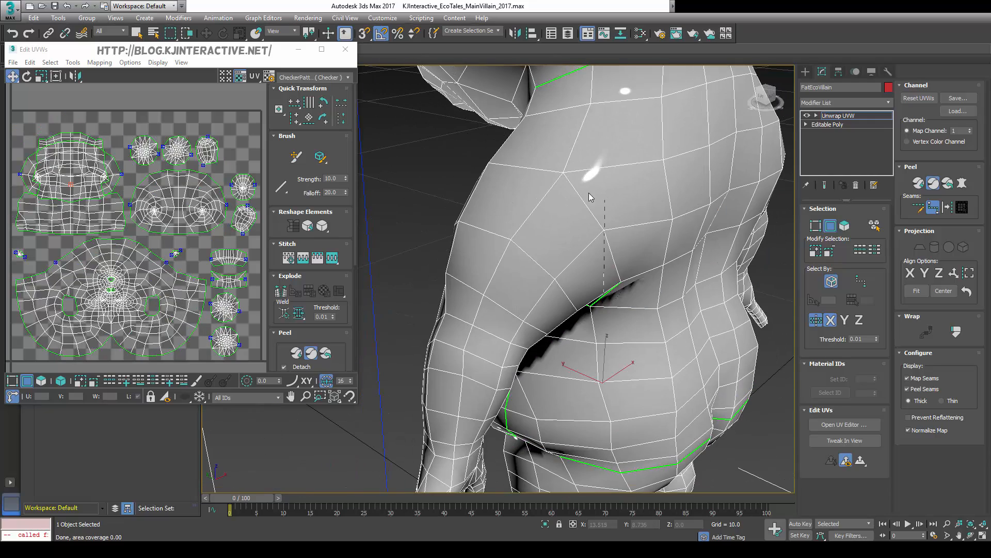
left_click(547, 171)
middle_click_drag(547, 170, 635, 189, "alt")
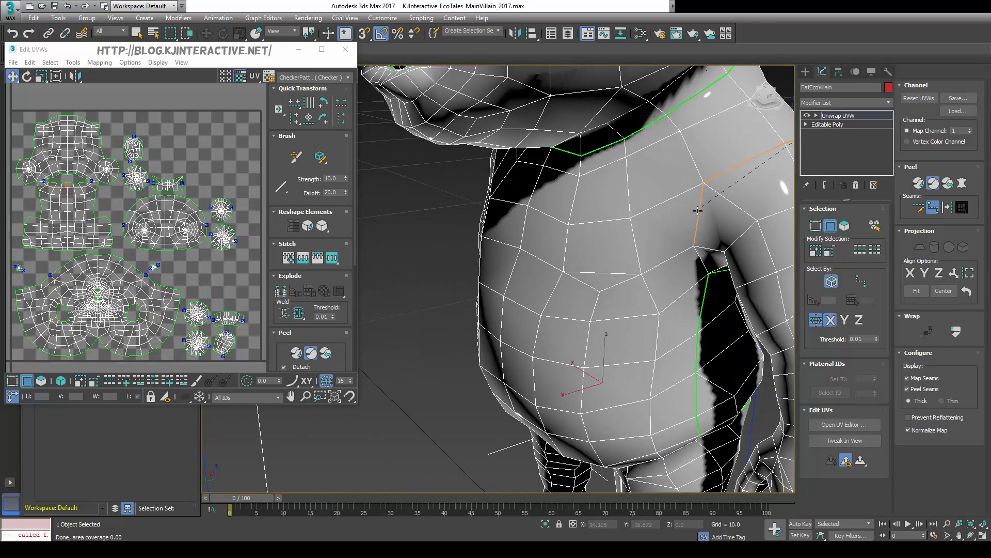
left_click(697, 248)
middle_click_drag(715, 283, 419, 223, "alt")
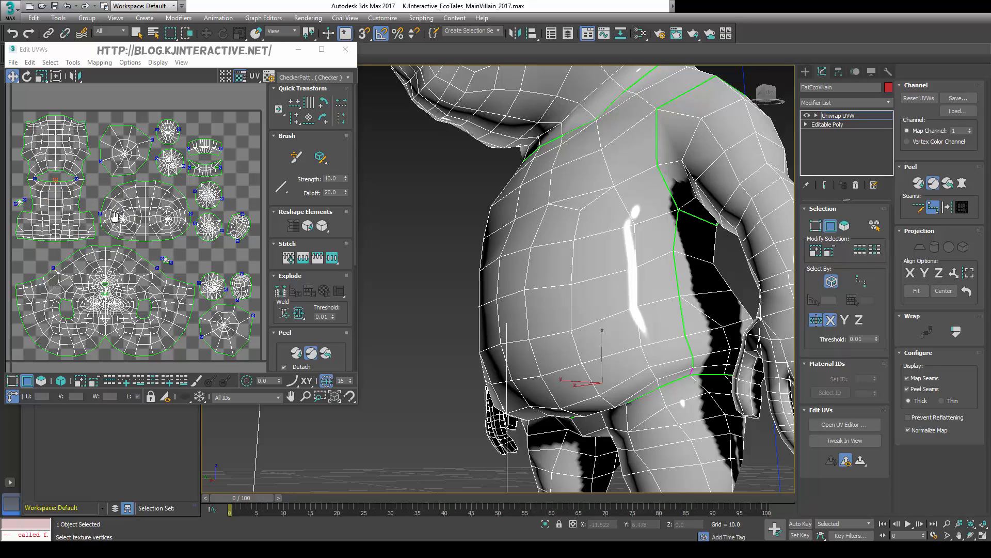
- Extend the mirrored seam from the armpit along the inner side of the arm to the wrist
middle_click_drag(114, 217, 142, 225)
middle_click_drag(597, 294, 516, 305, "alt")
scroll(579, 284, "down", 5)
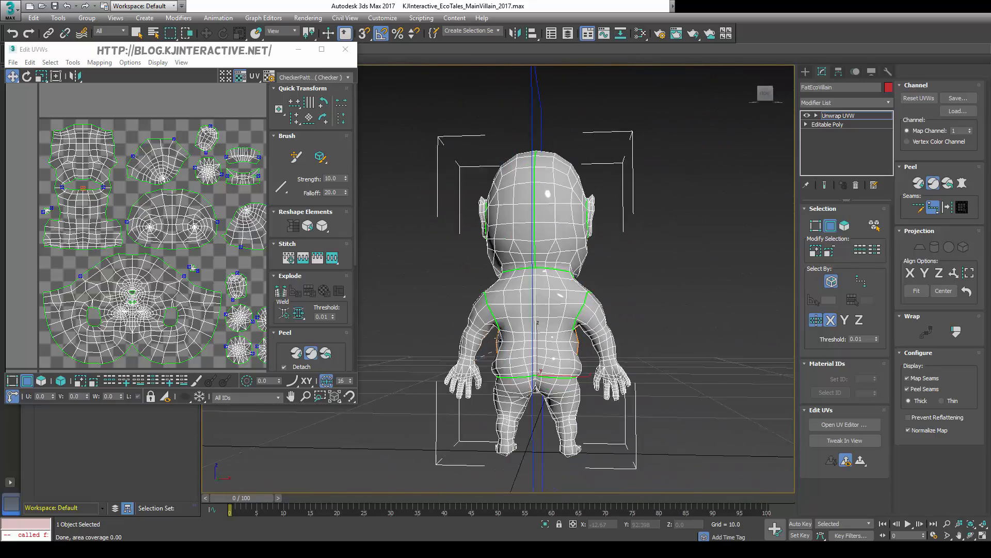
- Examine the head, torso and arm seams from all sides of the character, ending at the wrist
middle_click_drag(495, 339, 540, 192, "alt")
scroll(542, 278, "up", 2)
middle_click_drag(566, 305, 478, 201, "alt")
middle_click_drag(618, 267, 481, 232, "alt")
scroll(465, 309, "down", 3)
middle_click_drag(474, 333, 502, 309, "alt")
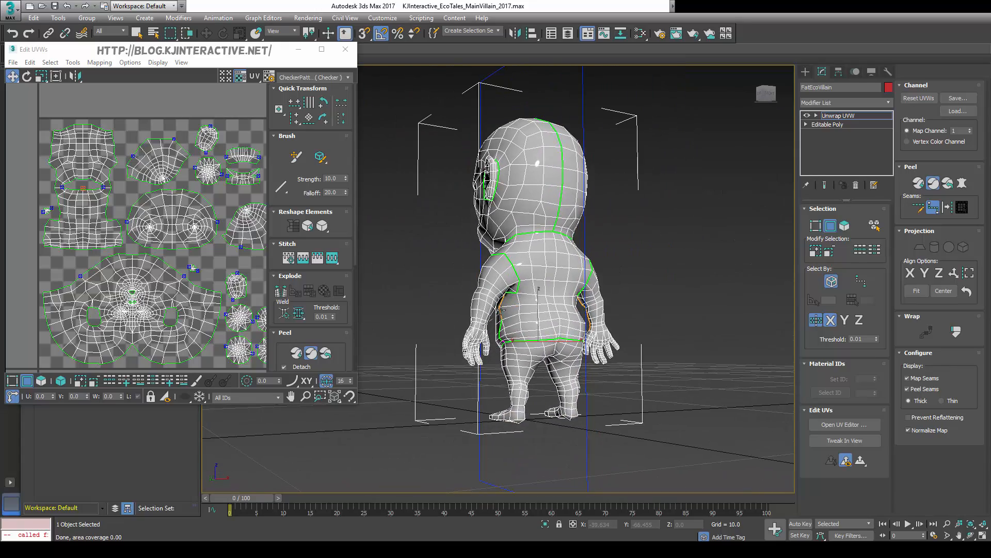
middle_click_drag(580, 232, 670, 237, "alt")
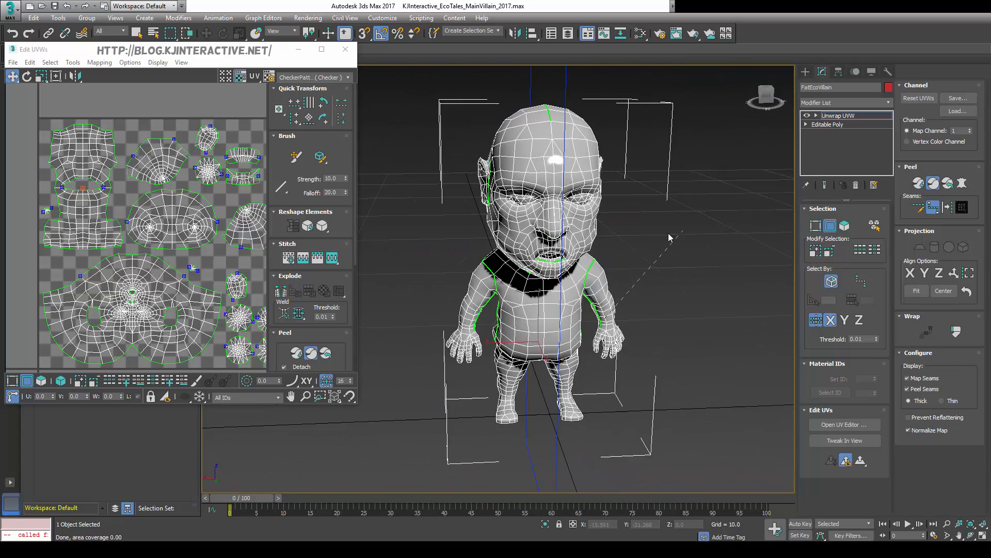
middle_click_drag(593, 213, 478, 179, "alt")
scroll(498, 227, "up", 4)
middle_click_drag(511, 279, 593, 305, "alt")
middle_click_drag(594, 304, 622, 274)
scroll(608, 290, "up", 4)
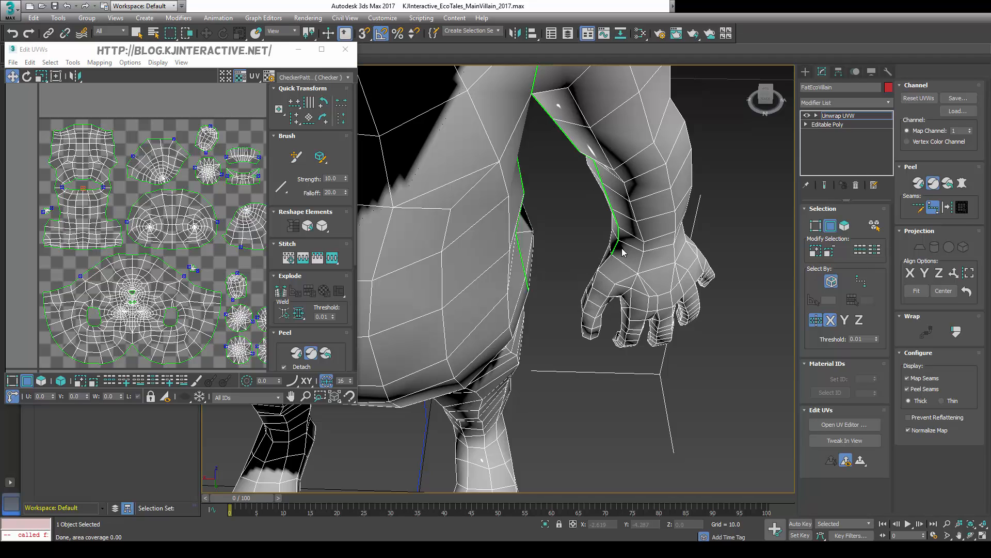
- Select the edge loop around the wrist, mirrored onto the other arm, and convert it to seams separating the hands from the arms
left_click(918, 209)
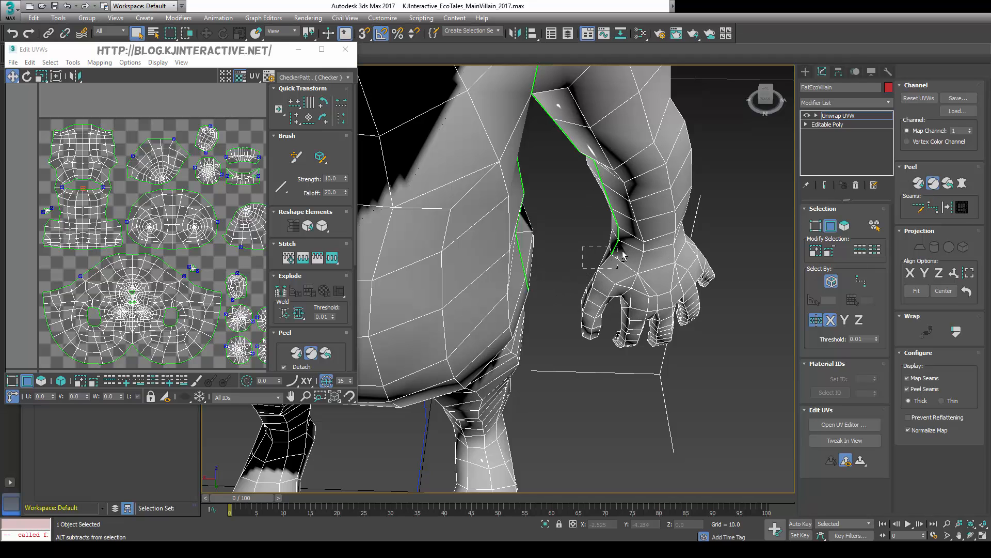
middle_click_drag(623, 254, 660, 237, "alt")
scroll(635, 242, "up", 2)
scroll(614, 250, "up", 3)
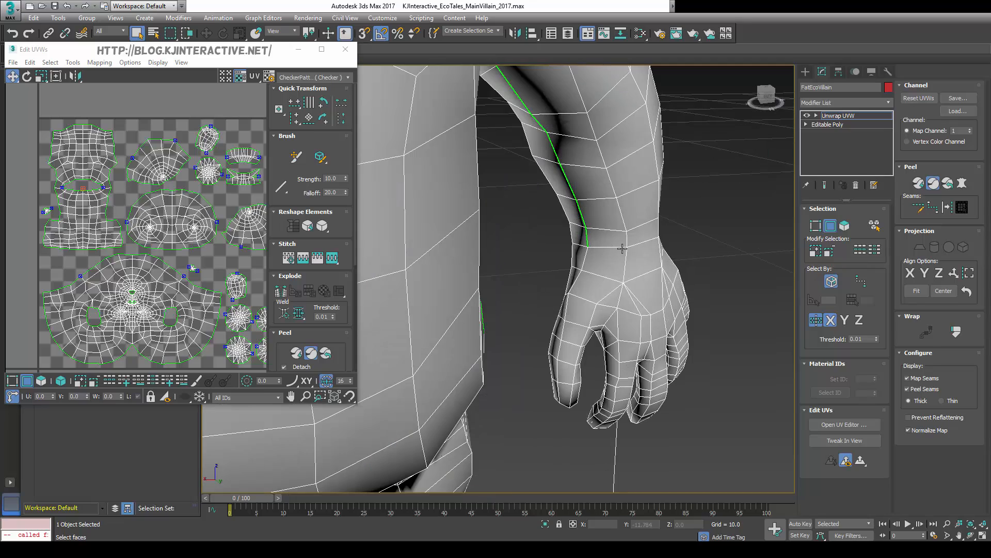
left_click(602, 248)
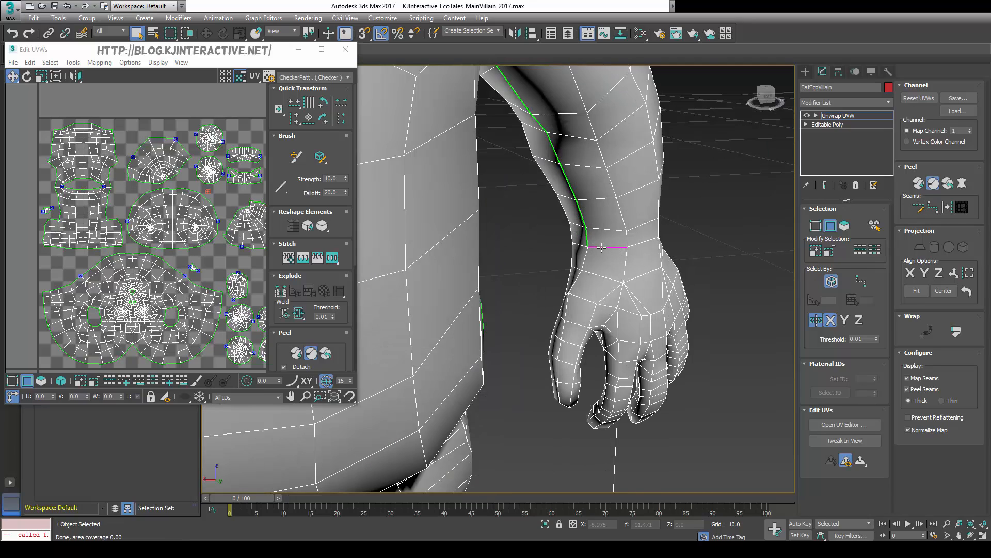
double_click(602, 247)
middle_click_drag(626, 257, 703, 259, "alt")
scroll(646, 279, "down", 2)
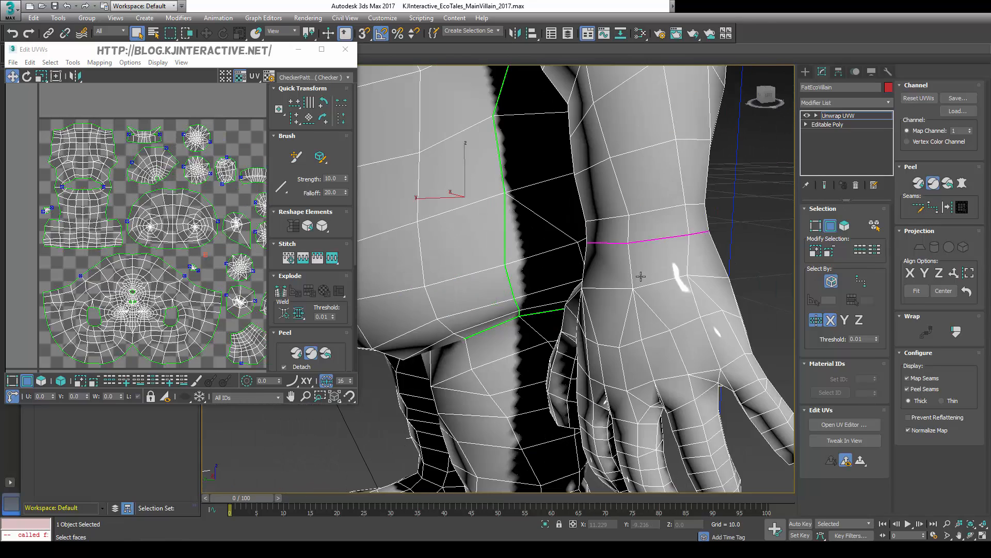
scroll(640, 276, "down", 3)
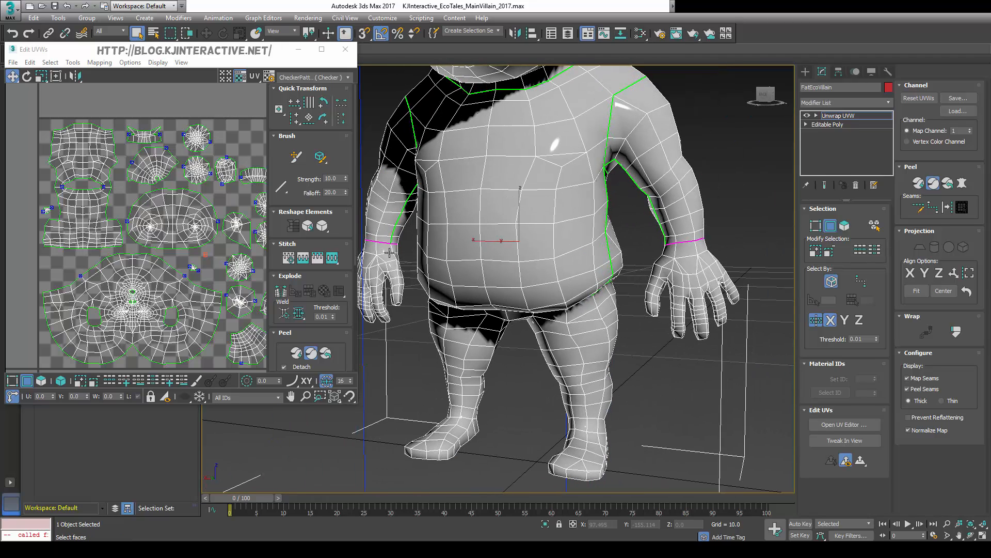
left_click(721, 244)
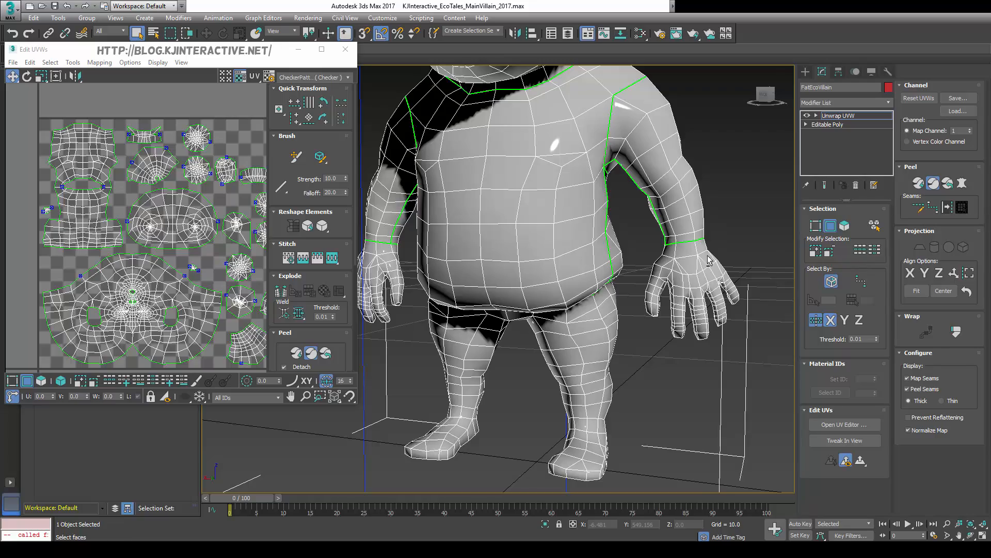
- Place a mirrored point-to-point seam from the wrist seam down the inner side of the hand to the tip of the thumb
scroll(707, 258, "up", 5)
middle_click_drag(708, 258, 637, 274)
scroll(564, 263, "up", 4)
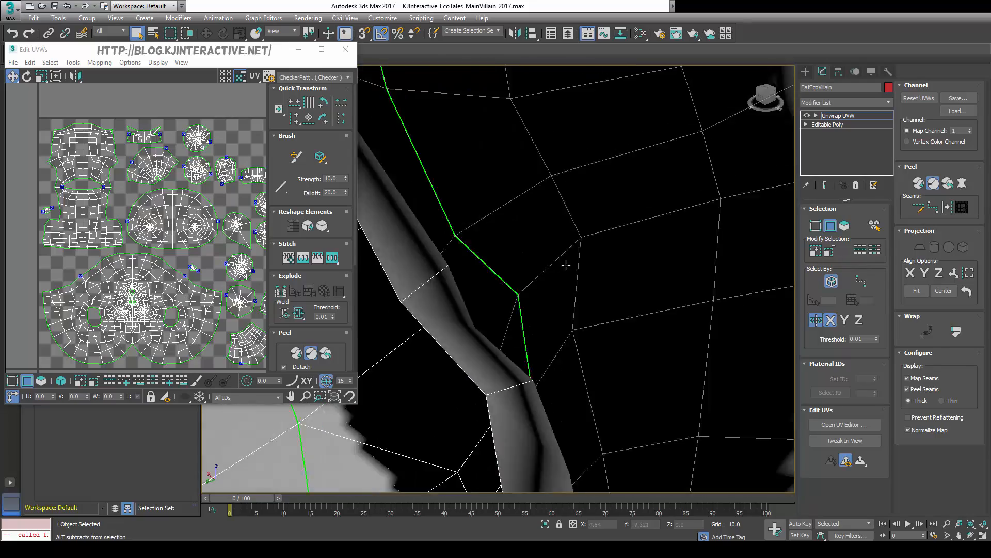
scroll(593, 241, "down", 1)
middle_click_drag(593, 241, 516, 289, "alt")
scroll(515, 293, "down", 5)
middle_click_drag(635, 258, 549, 274, "alt")
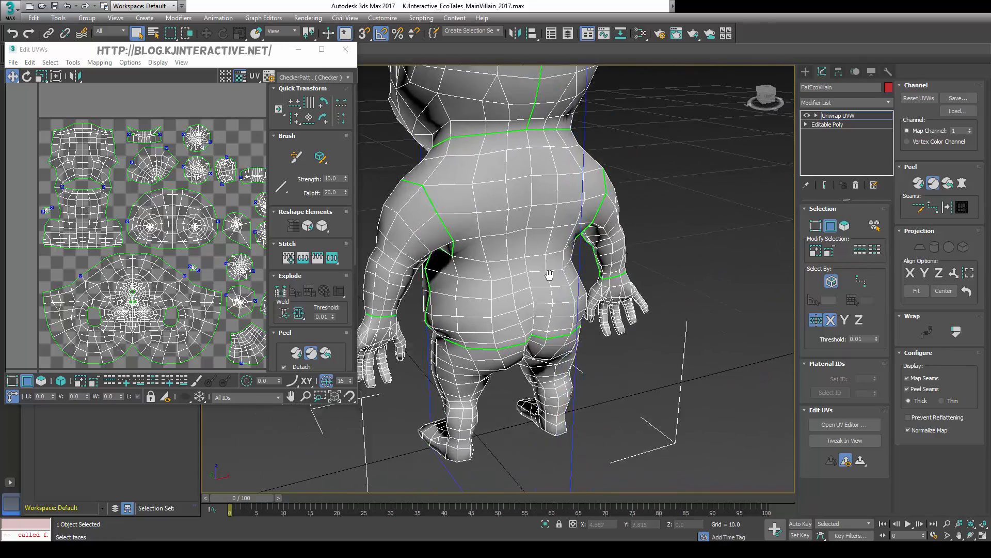
scroll(460, 296, "up", 2)
middle_click_drag(460, 296, 465, 273, "alt")
middle_click_drag(465, 274, 580, 250)
scroll(580, 250, "up", 5)
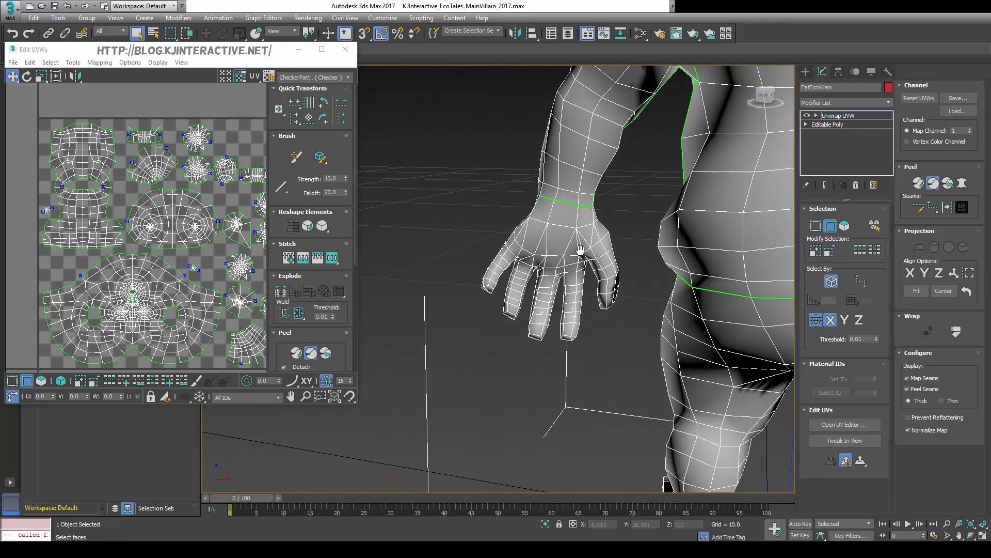
left_click(933, 208)
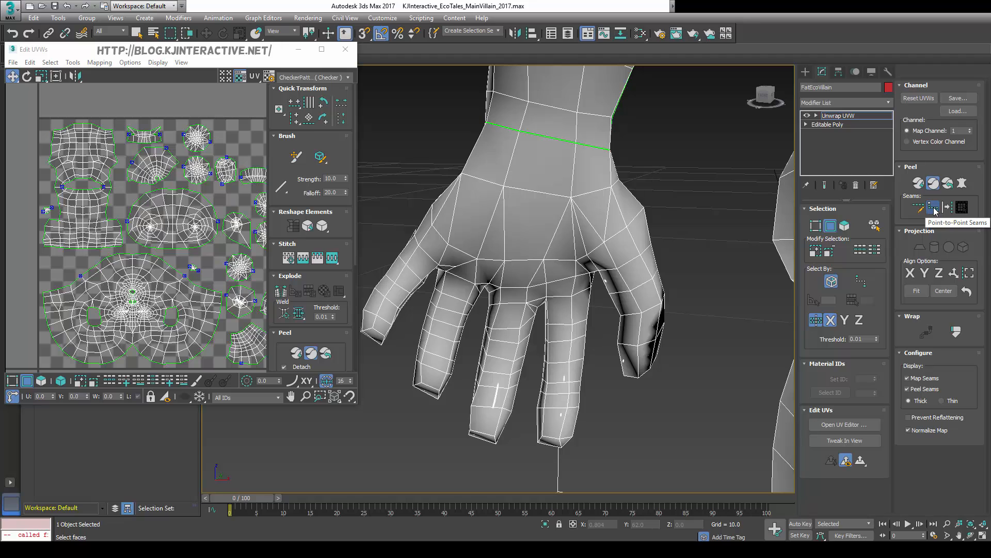
left_click(610, 150)
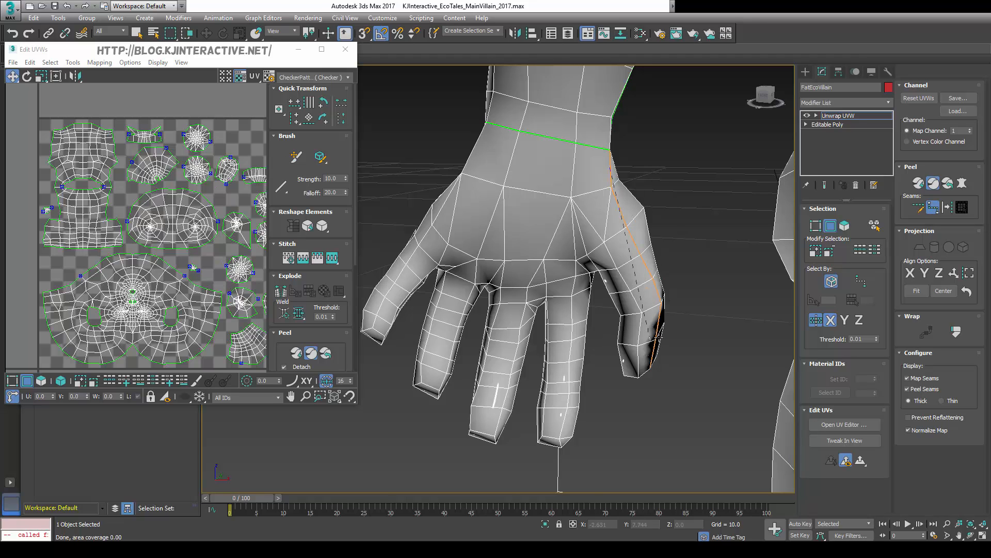
middle_click_drag(662, 339, 718, 273, "alt")
left_click(722, 337)
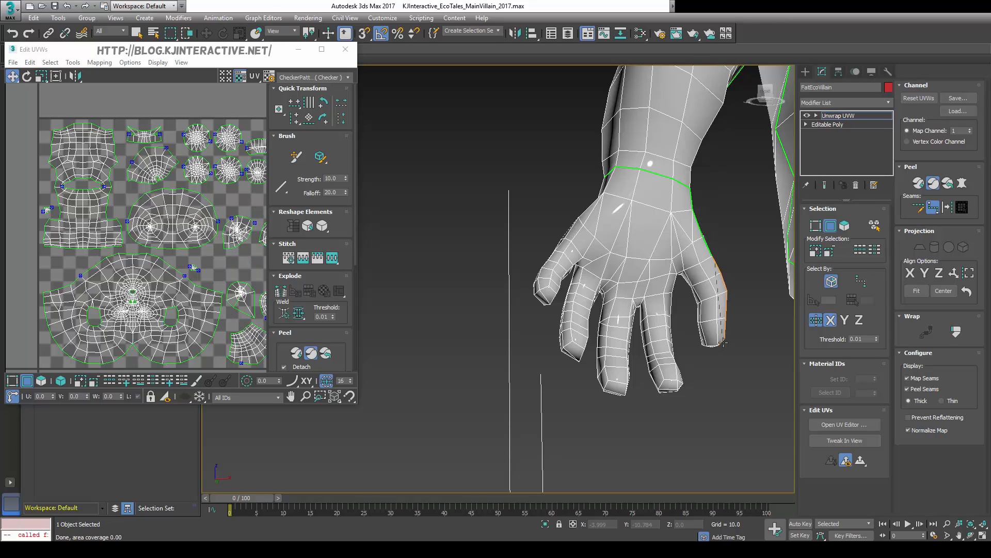
- Continue the seam around the index and middle fingers, through the gaps between the fingers, to the tip of the ring finger
left_click(674, 283)
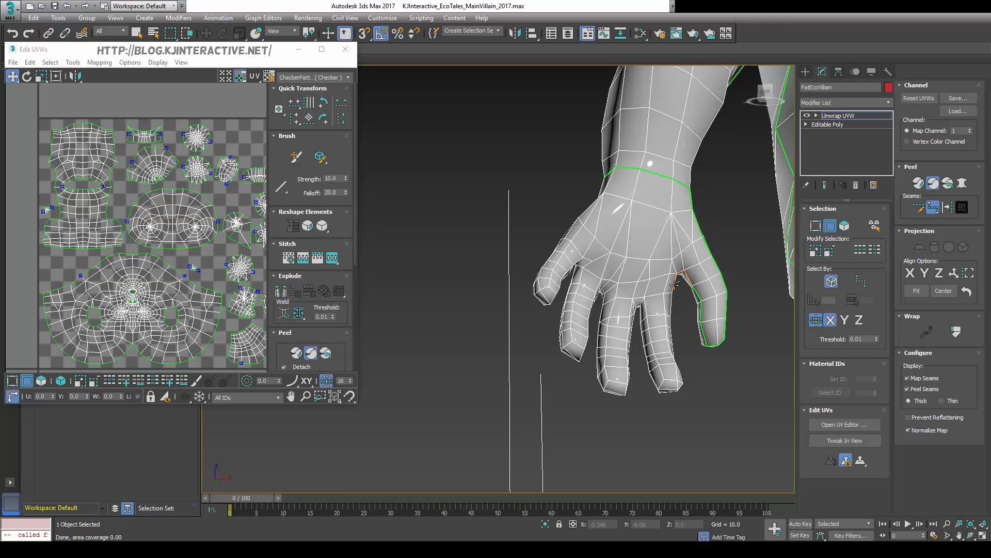
left_click(672, 388)
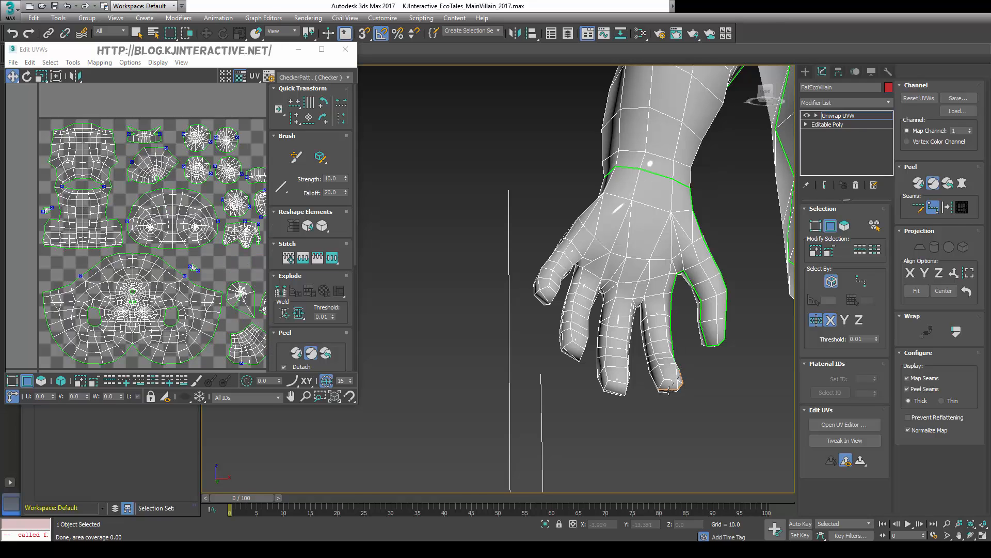
left_click(641, 311)
left_click(629, 387)
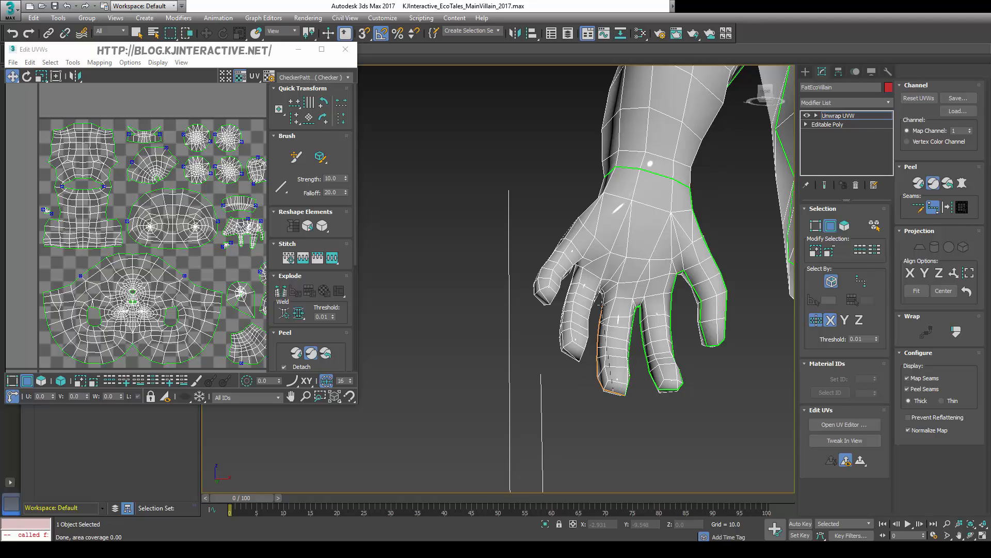
left_click(603, 294)
middle_click_drag(598, 327, 570, 335, "alt")
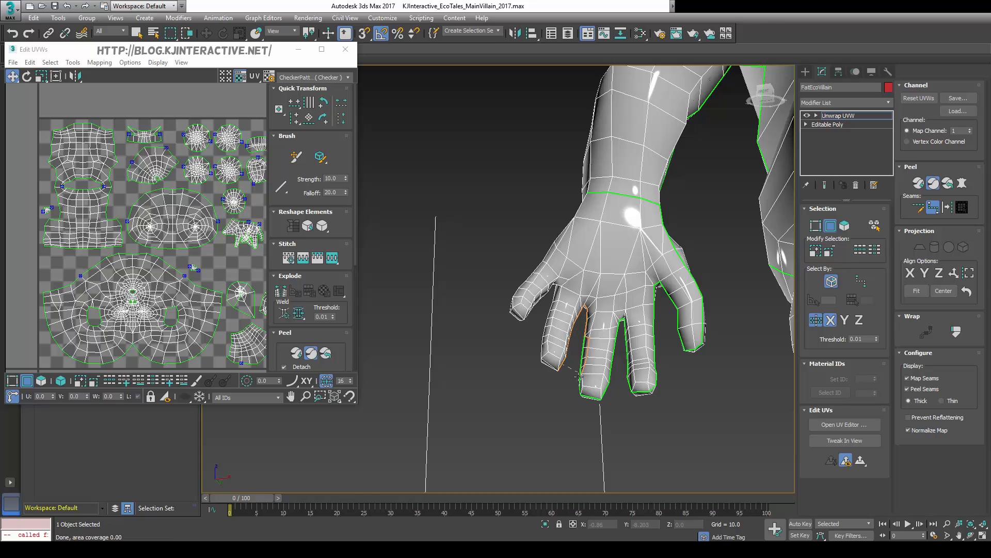
left_click(559, 370)
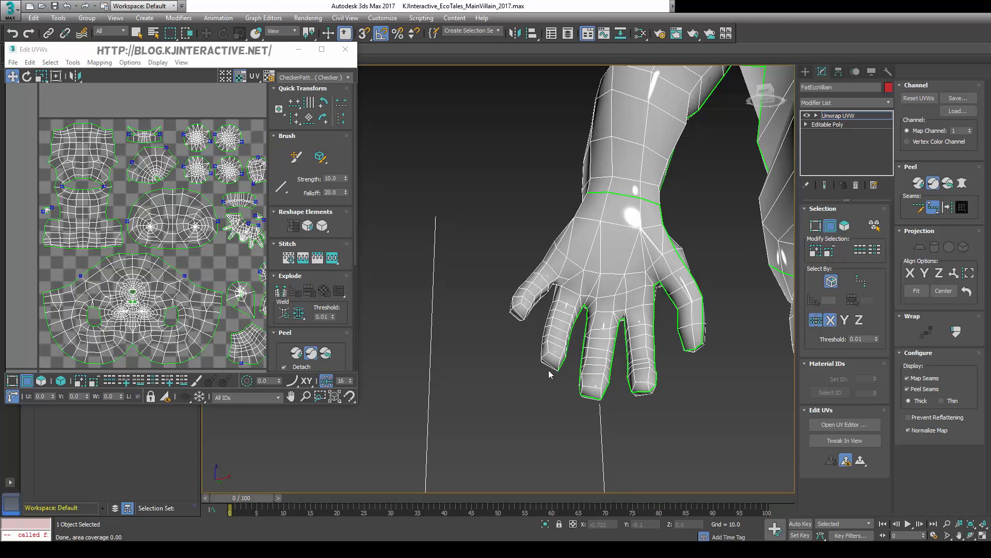
- Continue the seam from the ring fingertip around the little finger and back up to the wrist, separating palm from back of hand
middle_click_drag(554, 294, 533, 308, "alt")
middle_click_drag(568, 236, 561, 164, "alt")
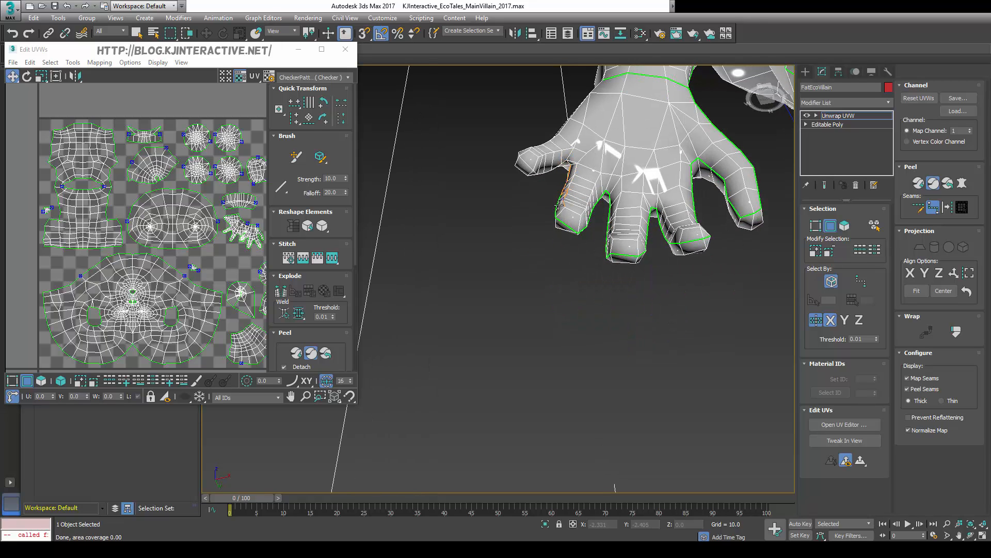
middle_click_drag(565, 164, 590, 247, "alt")
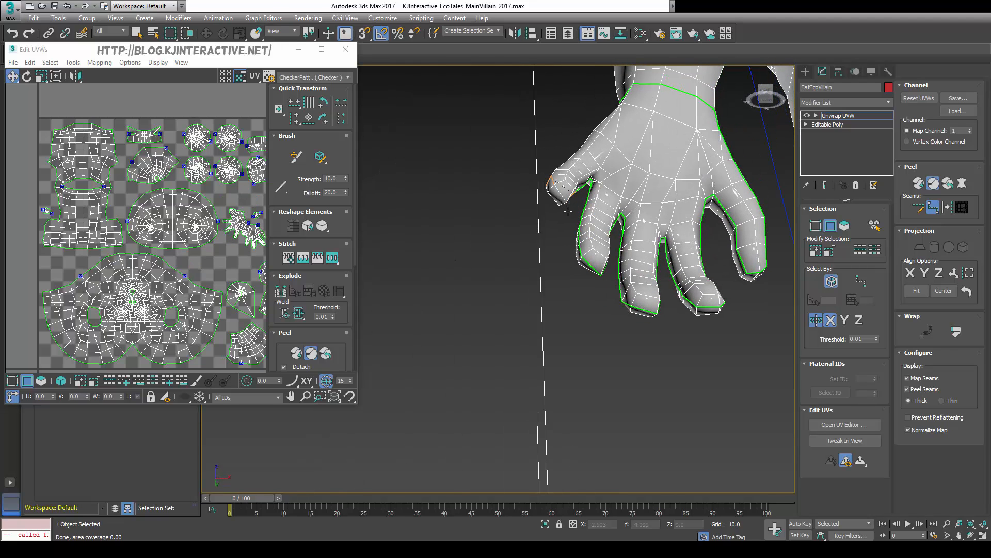
middle_click_drag(553, 270, 589, 239, "alt")
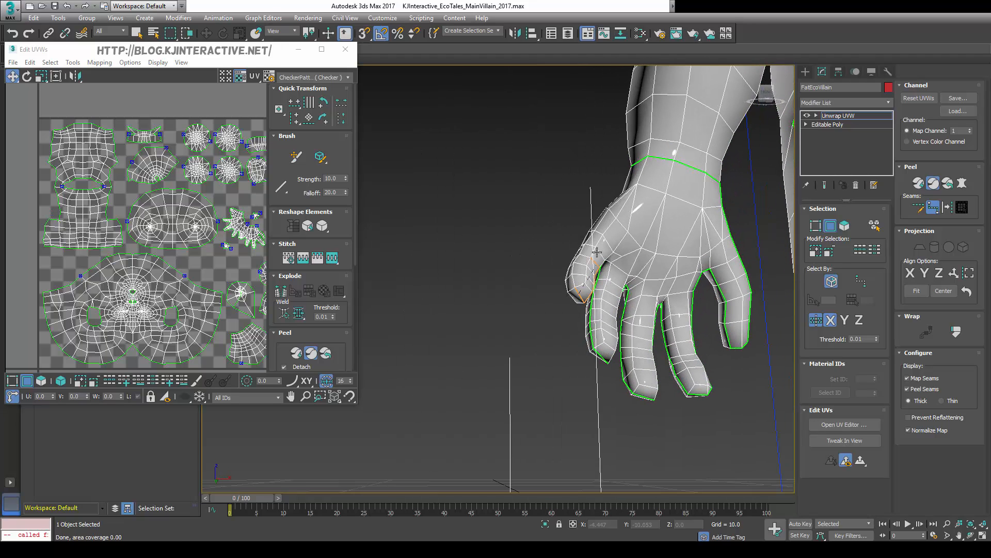
left_click(599, 217)
left_click(646, 162)
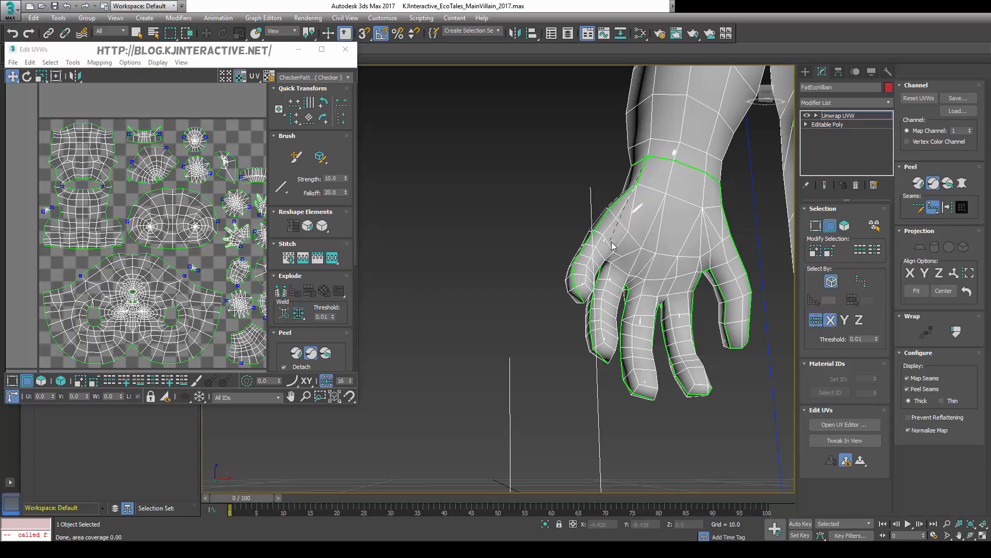
- Select the edge loop around the ankle, mirrored onto the other leg, and convert it to seams separating the feet from the legs
scroll(676, 270, "down", 6)
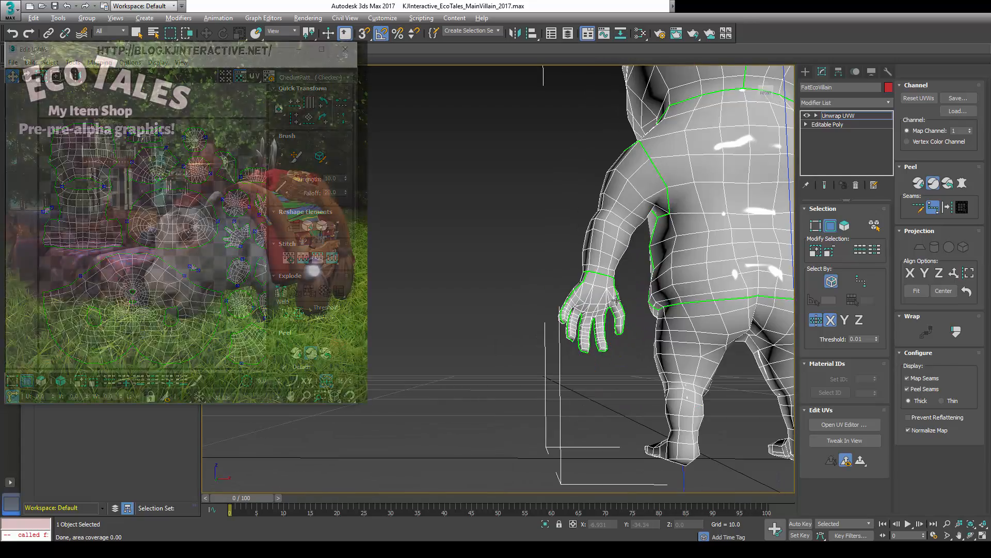
middle_click_drag(616, 299, 532, 330, "alt")
scroll(604, 297, "up", 5)
scroll(532, 333, "up", 4)
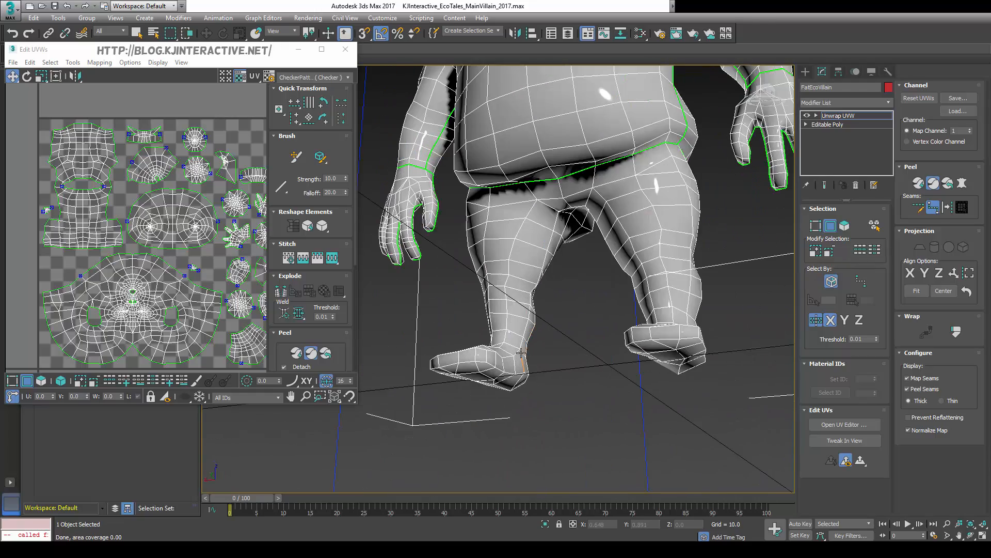
left_click(933, 207)
middle_click_drag(599, 289, 590, 295, "alt")
scroll(590, 295, "down", 3)
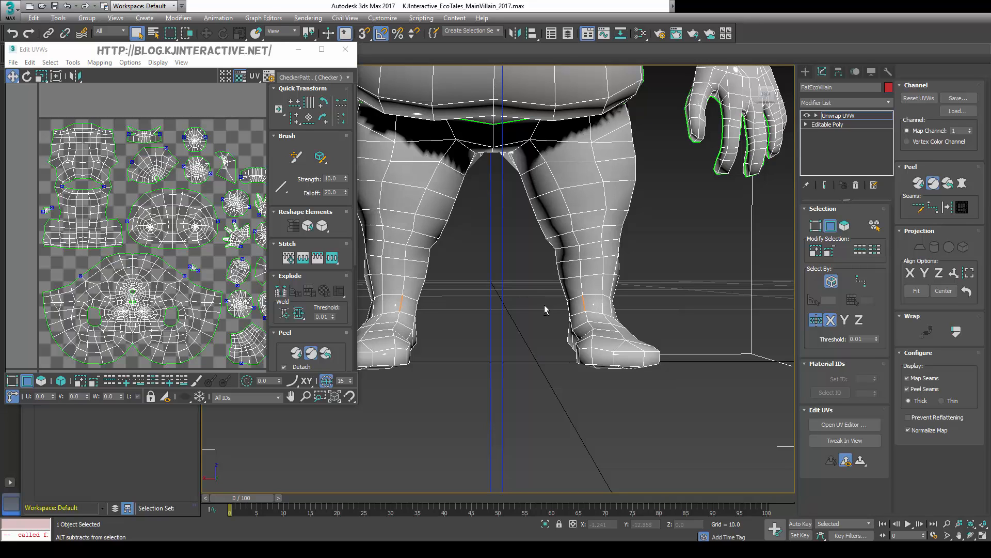
middle_click_drag(593, 295, 654, 308, "alt")
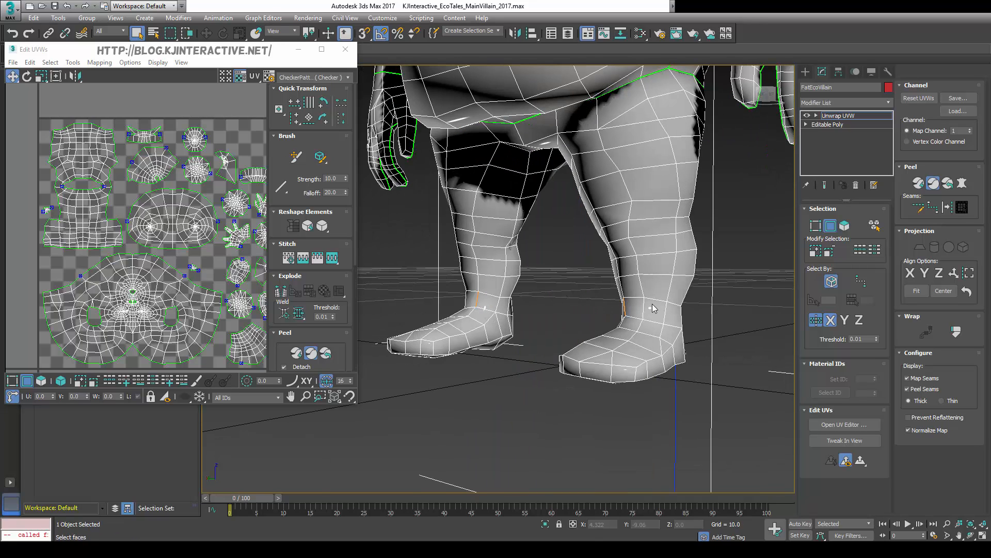
left_click(656, 298)
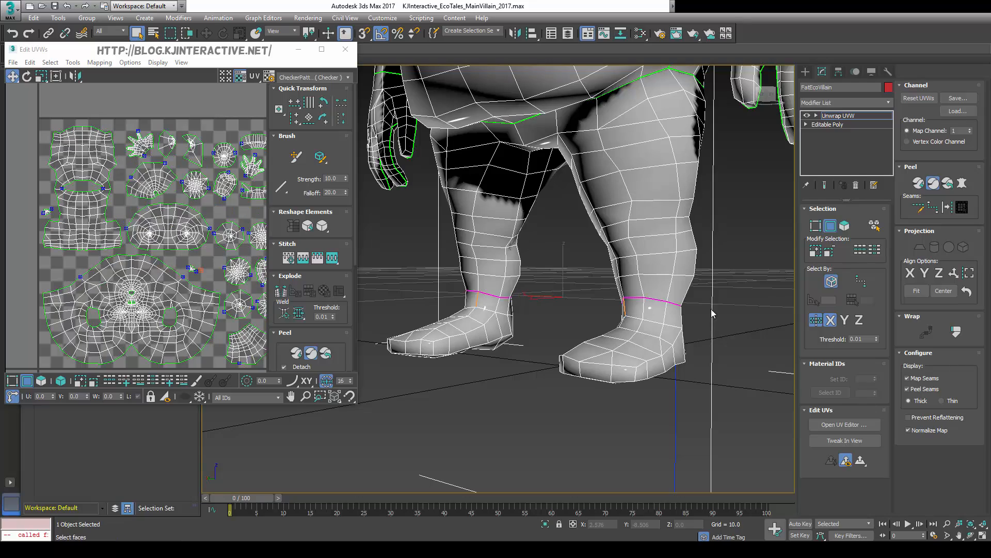
mouse_move(715, 309)
middle_mouse_down("alt")
mouse_move(670, 327)
mouse_move(728, 323)
middle_mouse_up("alt")
- Place a point-to-point seam from the ankle up the inner side of the leg to the crotch, mirrored on both legs
left_click(935, 208)
middle_click_drag(646, 299, 646, 371, "alt")
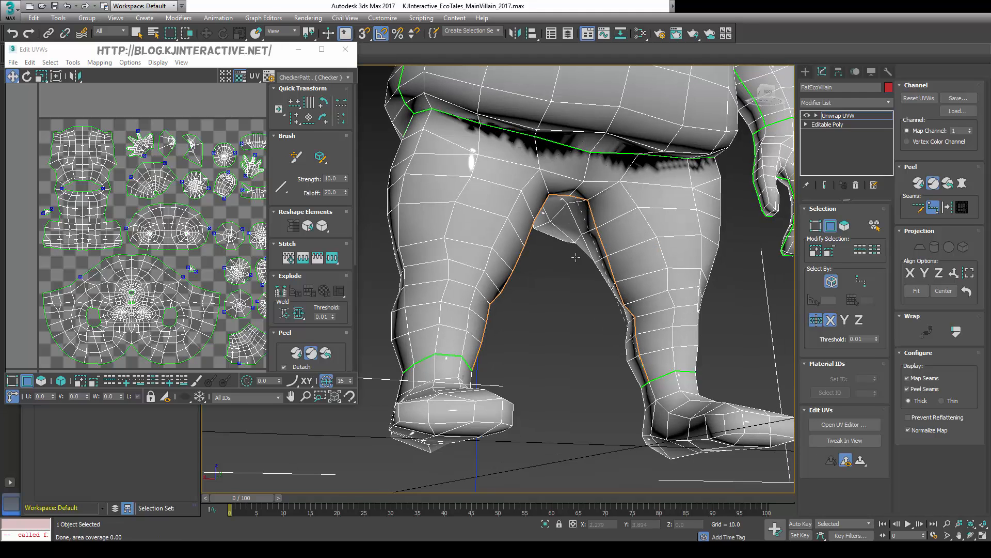
middle_click_drag(575, 257, 569, 278, "alt")
middle_click_drag(605, 226, 624, 278, "alt")
scroll(574, 323, "down", 5)
scroll(593, 310, "up", 5)
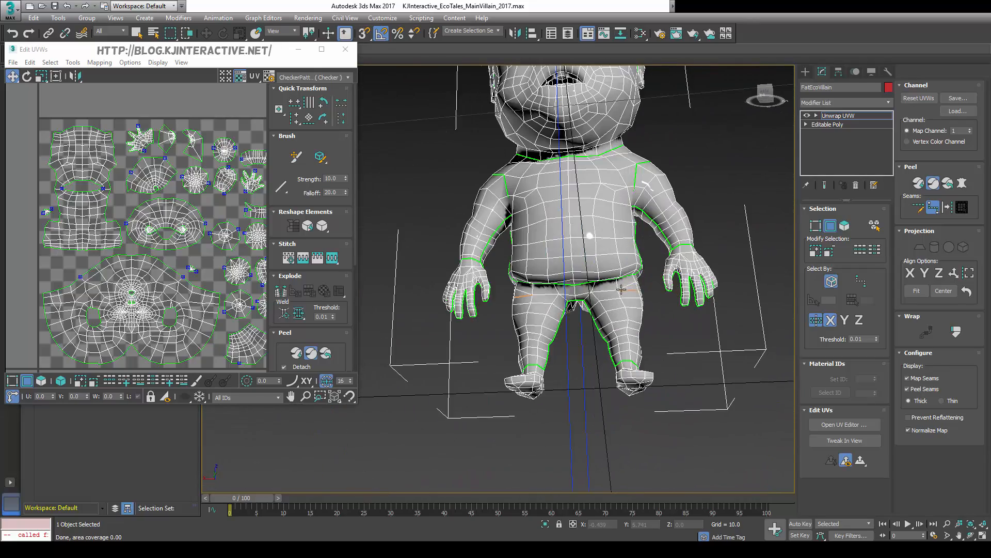
- Run a seam from the middle of the crotch up the back to the waist seam to separate the two legs
left_click(589, 307)
middle_click_drag(597, 322, 552, 172, "alt")
scroll(586, 293, "up", 2)
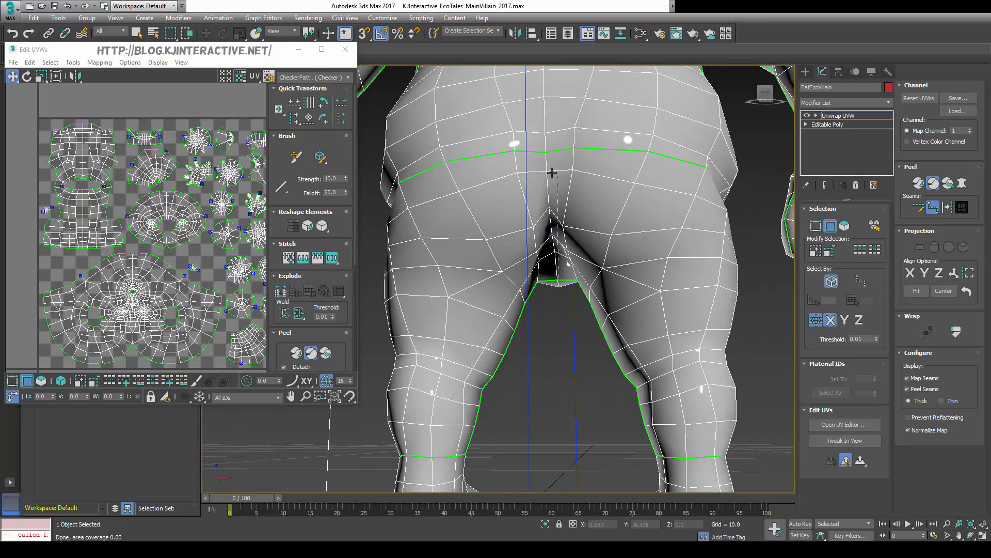
middle_click_drag(581, 360, 575, 350, "alt")
- Place a mirrored seam from the ankle seam down onto the foot, along its side and around the toes
mouse_move(498, 328)
middle_mouse_down("alt")
mouse_move(465, 382)
mouse_move(491, 338)
middle_mouse_up("alt")
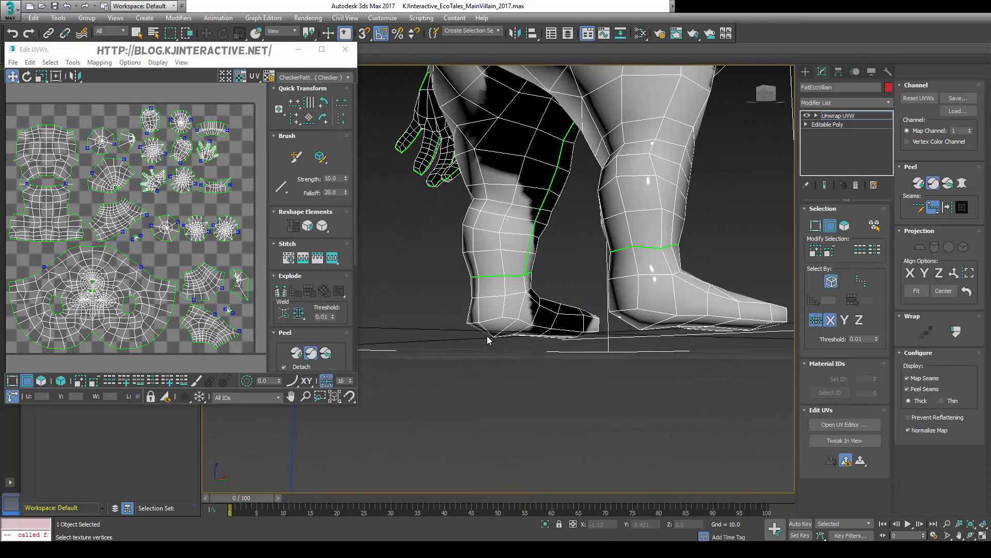
scroll(525, 297, "up", 3)
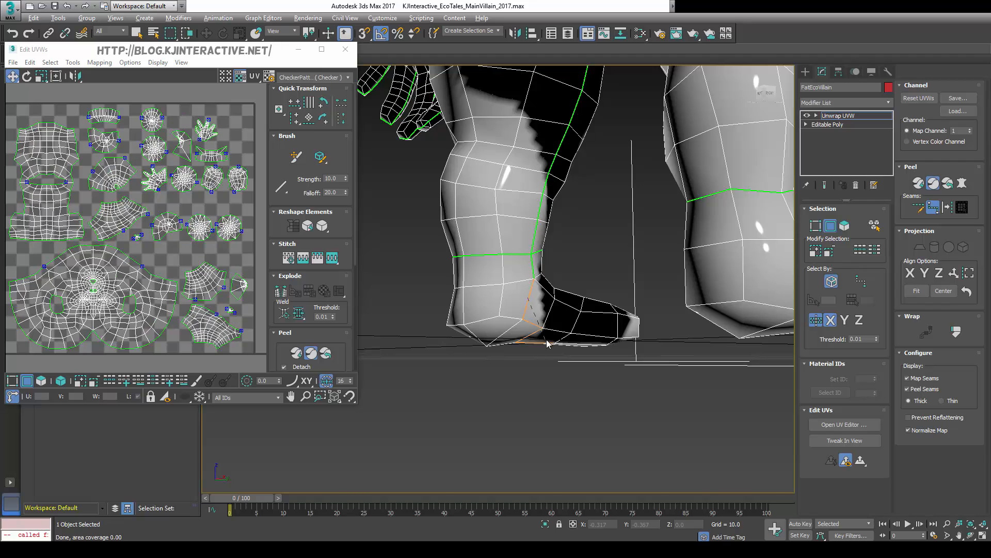
middle_click_drag(531, 268, 660, 310, "alt")
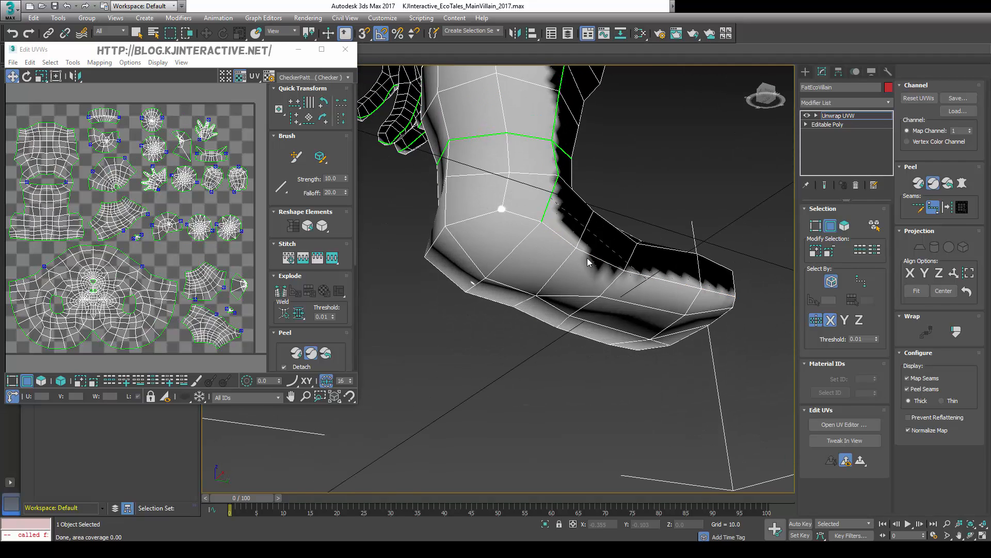
middle_click_drag(564, 240, 712, 204, "alt")
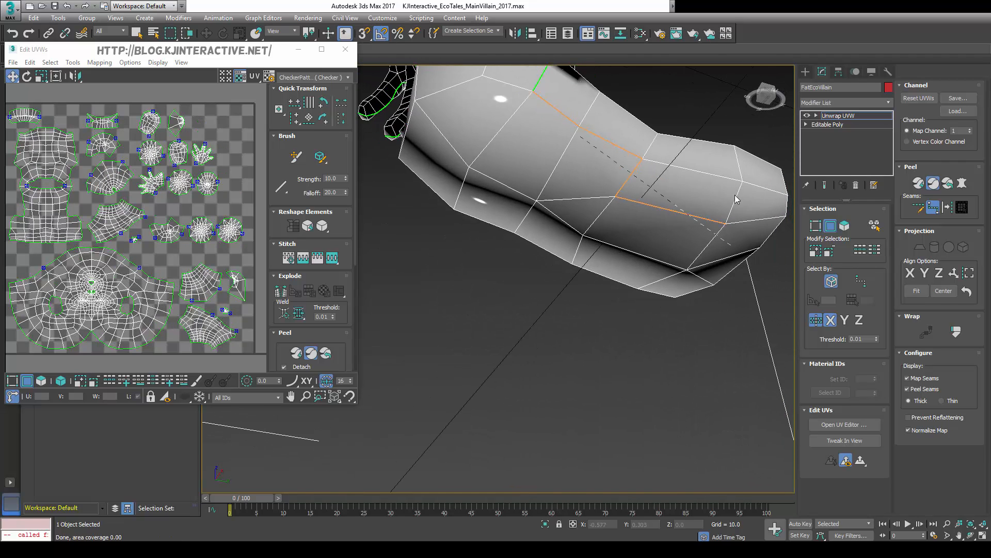
left_click(693, 293)
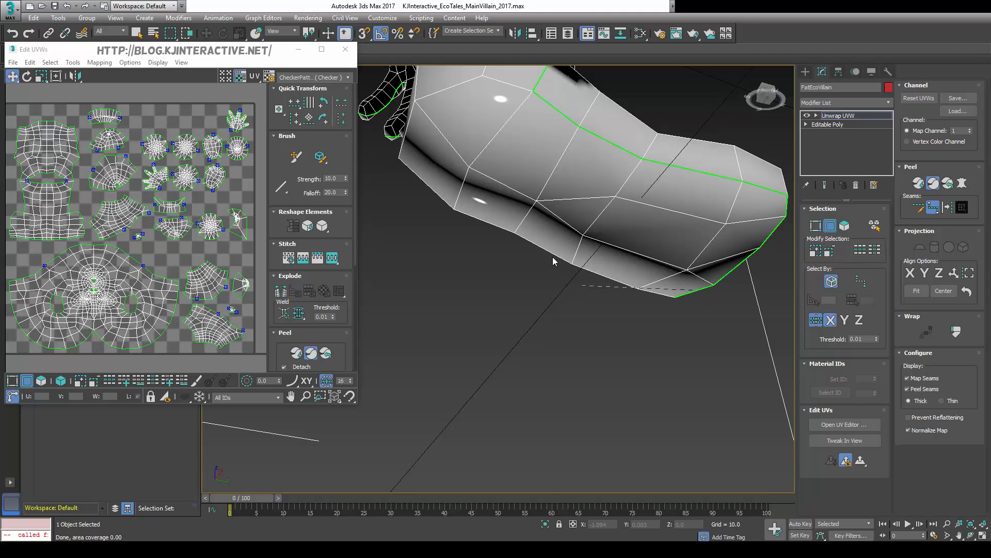
- Continue the foot seam from the toes along the opposite lower edge and around the heel to close it
left_click(429, 188)
middle_click_drag(428, 188, 446, 111, "alt")
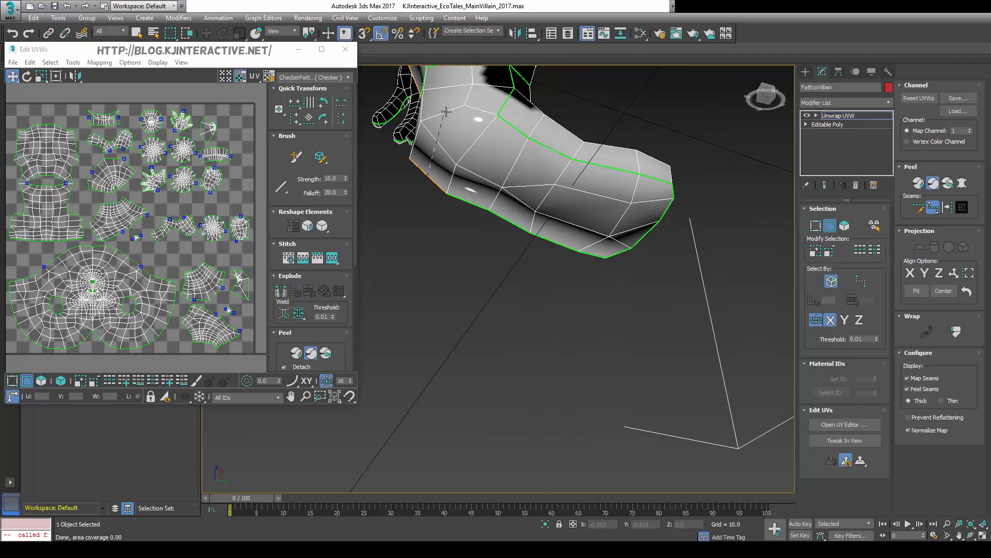
left_click(448, 111)
- Leave edge editing and examine the seams on the whole character and the resulting shells in the UV editor
scroll(511, 168, "down", 10)
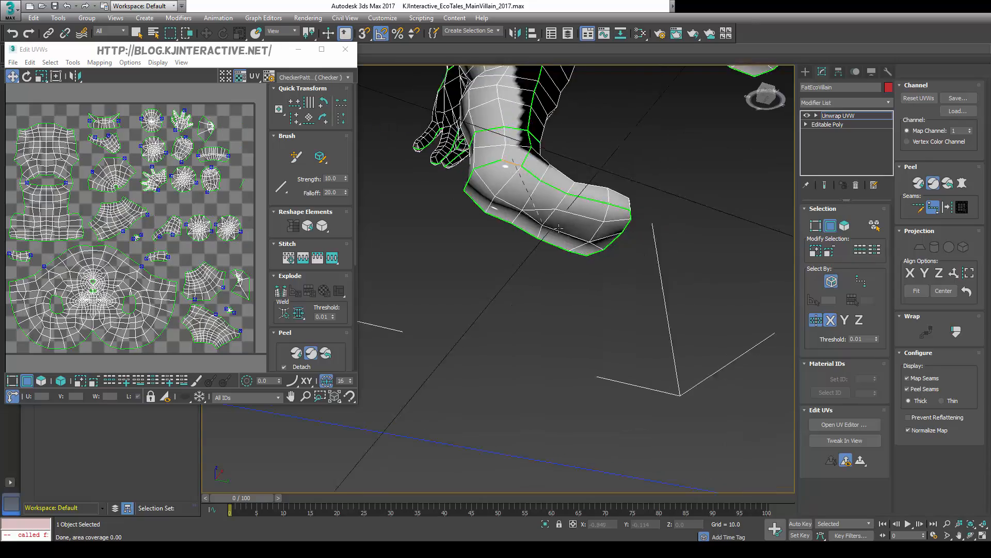
middle_click_drag(709, 299, 604, 351, "alt")
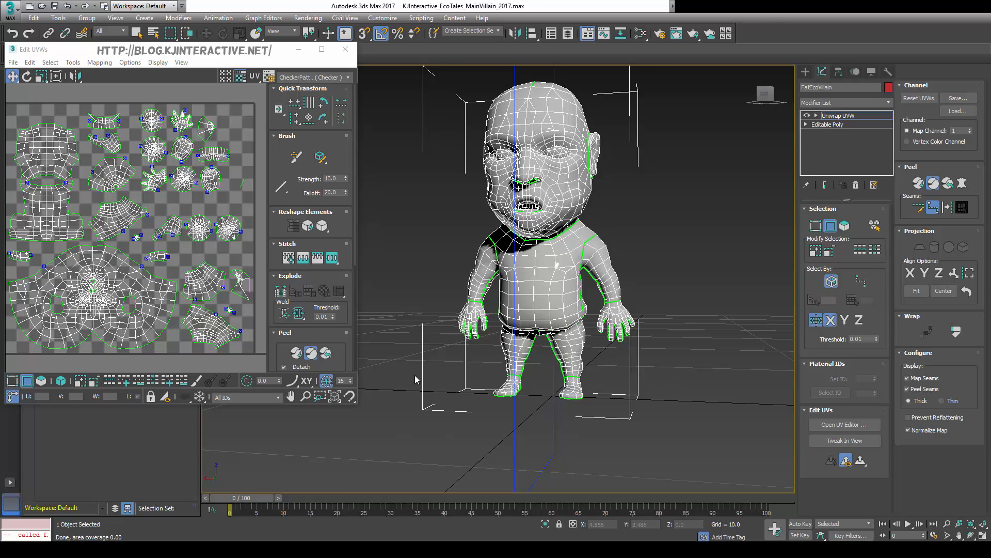
left_click(831, 227)
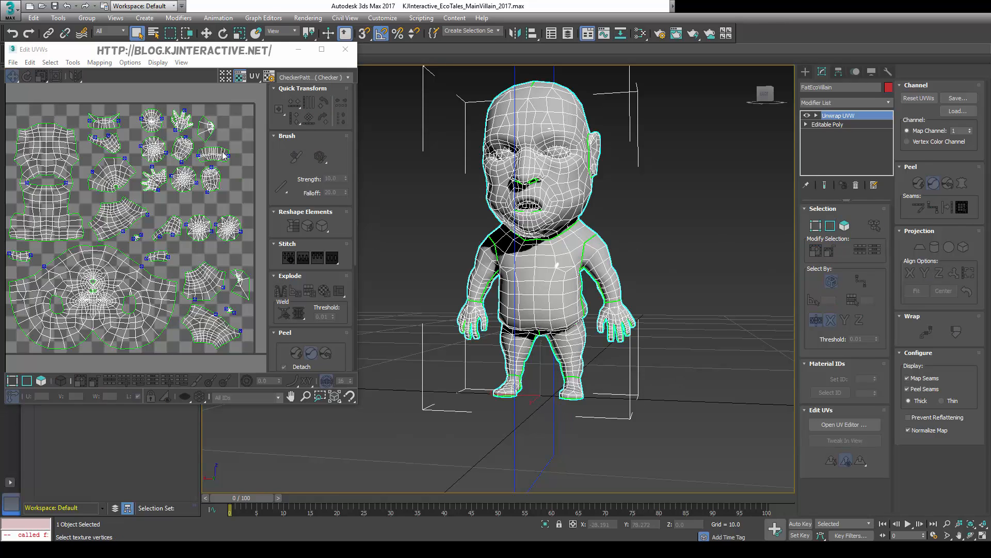
scroll(231, 193, "up", 5)
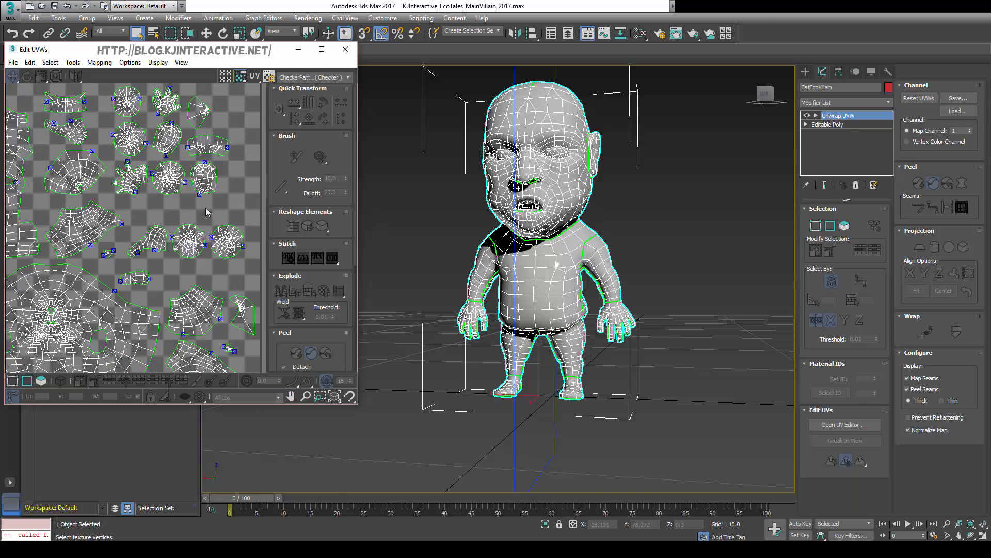
scroll(106, 230, "down", 6)
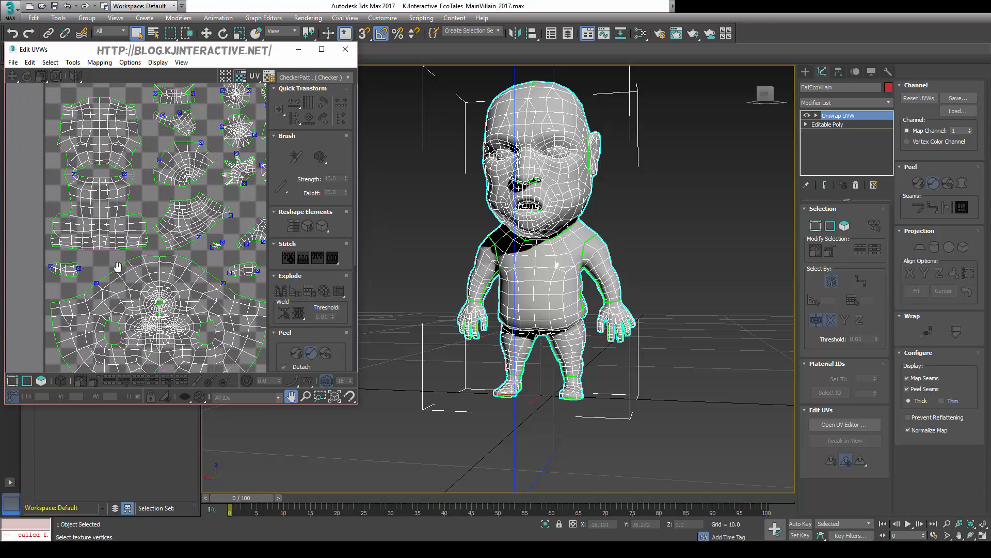
middle_click_drag(96, 251, 111, 209)
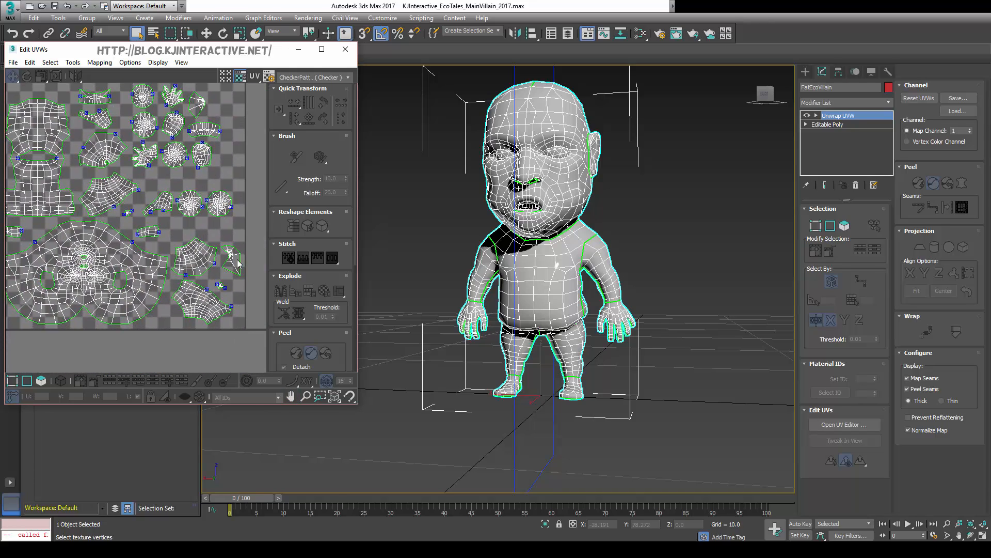
- Enable polygon selection by element and select the small distorted shell belonging to the character's right hand
scroll(238, 263, "up", 8)
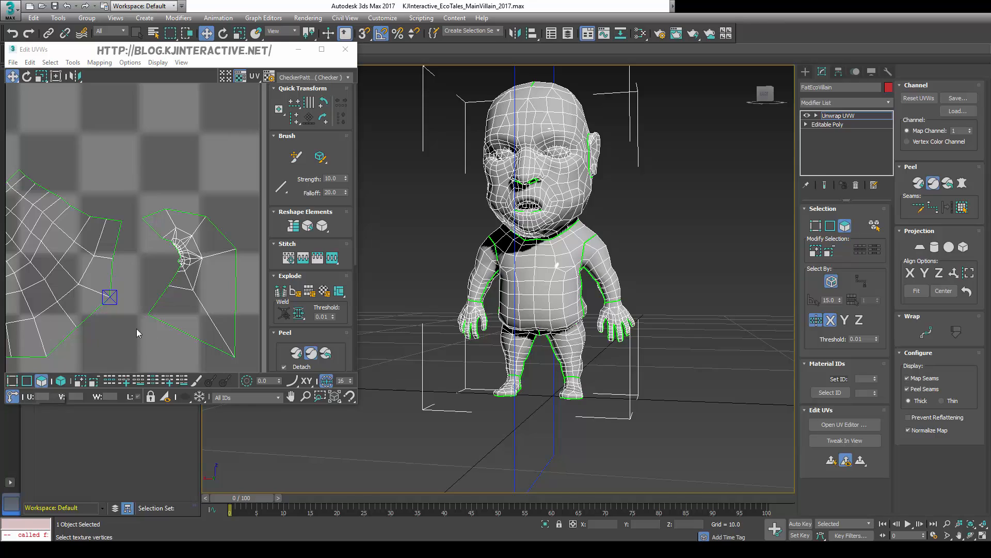
key("1")
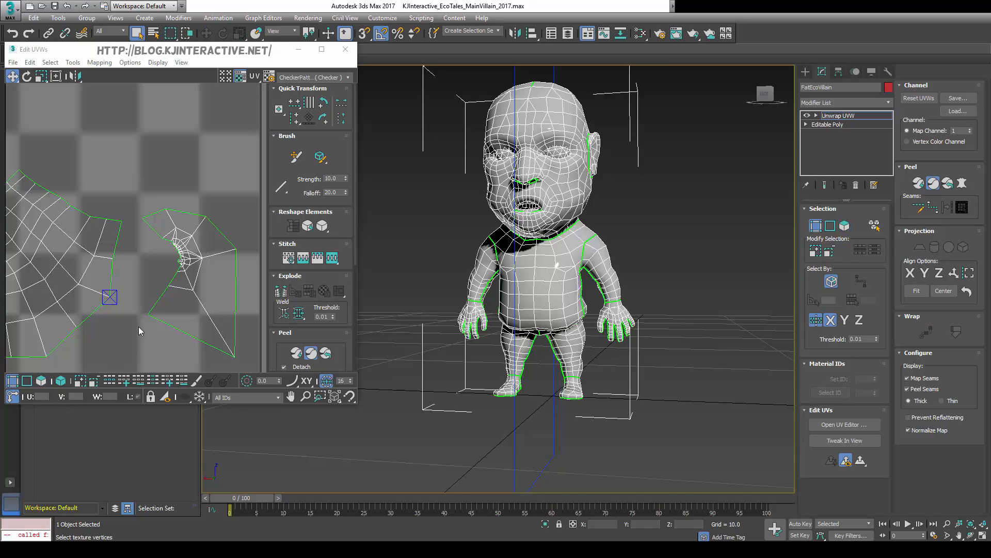
left_click(31, 384)
left_click(41, 381)
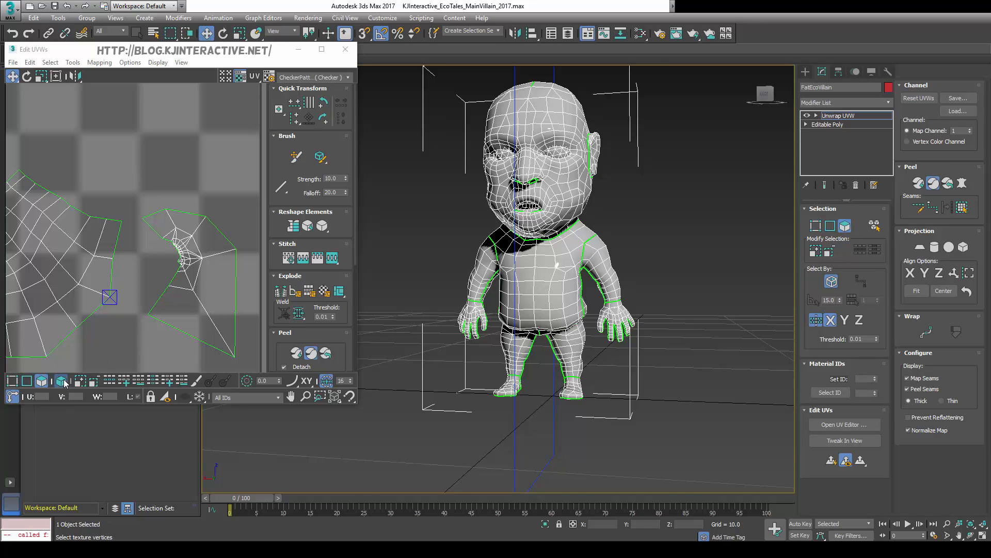
left_click(61, 381)
left_click(199, 318)
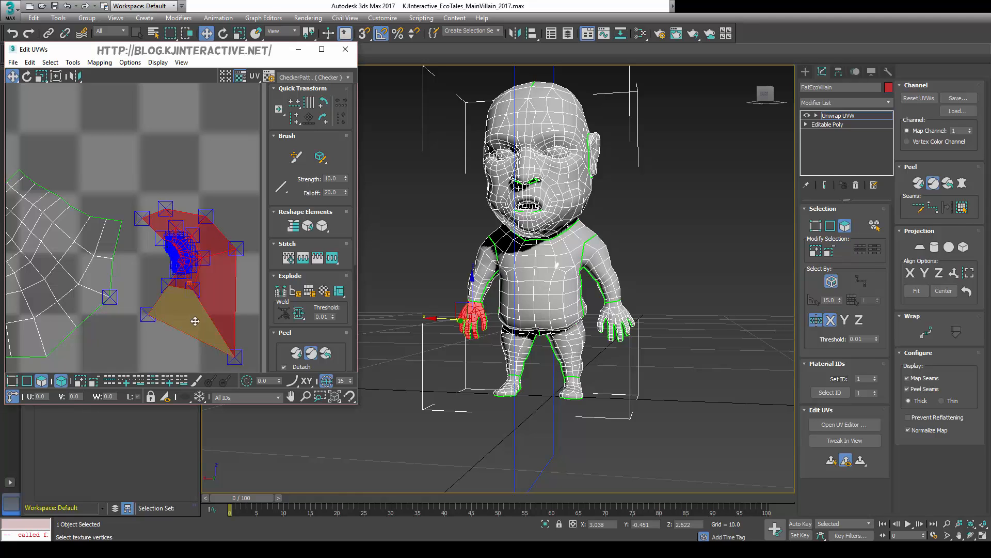
- Quick Peel the selected hand shell, check its folded shape up close, and deselect it
scroll(460, 323, "down", 2)
scroll(460, 323, "up", 2)
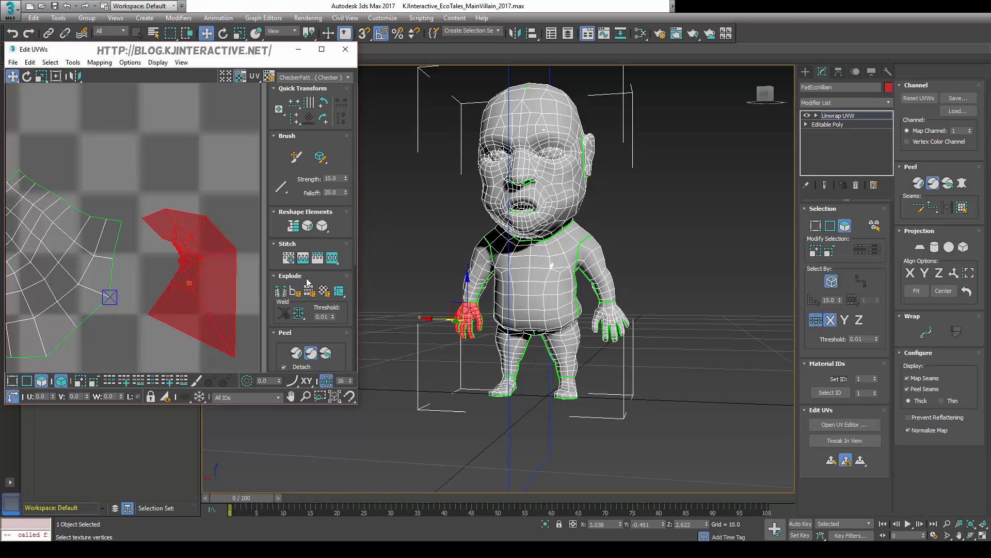
left_click(296, 355)
scroll(216, 284, "up", 8)
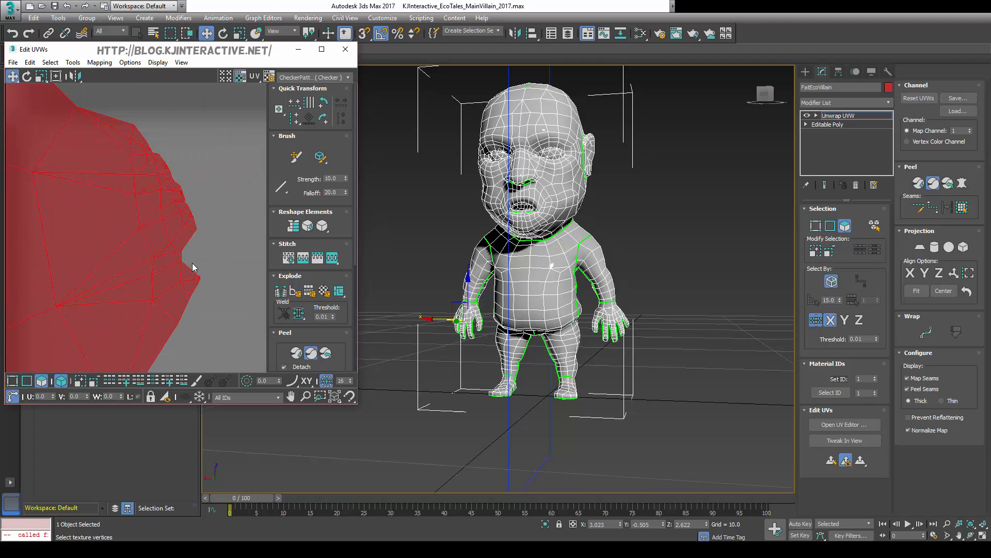
scroll(219, 292, "down", 5)
middle_click_drag(205, 286, 205, 286)
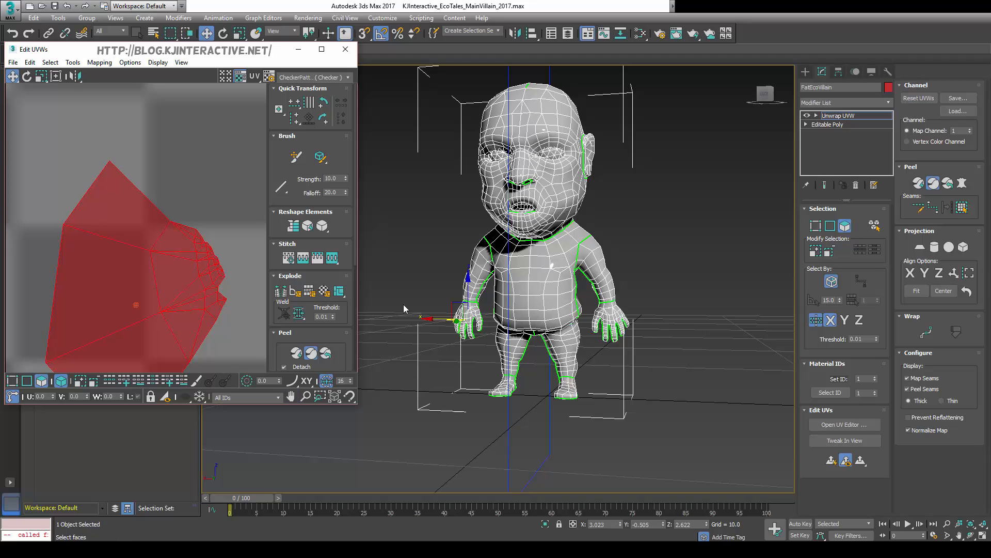
left_click(238, 229)
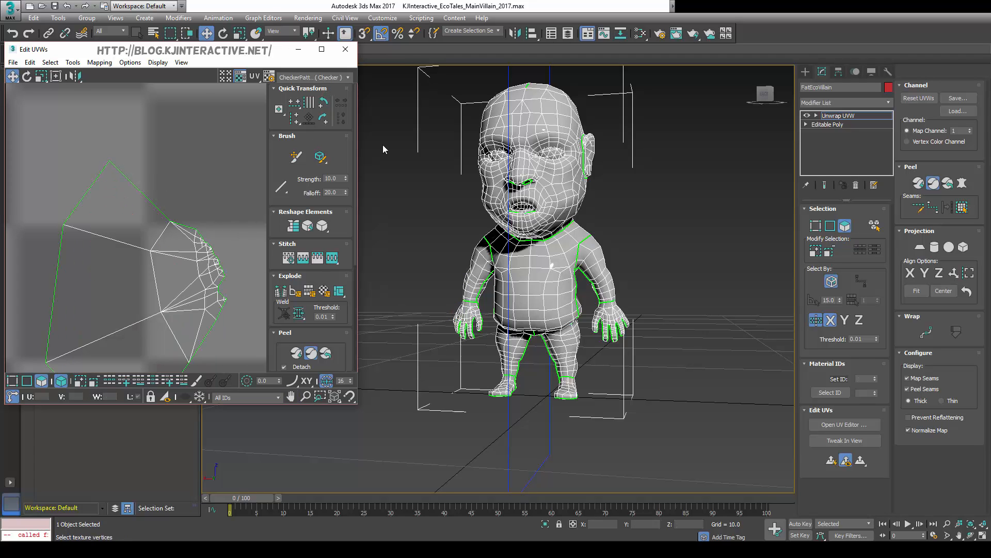
- Display the UV_Checker.png texture as the background and on the model, and check it around the character's head and back
middle_click_drag(383, 149, 421, 322, "alt")
scroll(413, 206, "down", 3)
scroll(496, 263, "up", 3)
scroll(439, 330, "up", 2)
scroll(433, 328, "down", 4)
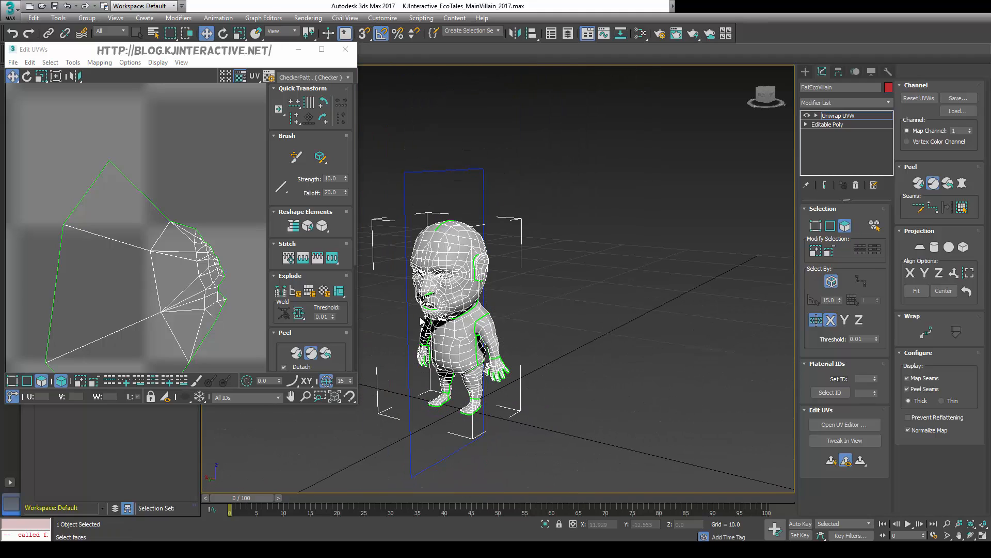
left_click(323, 78)
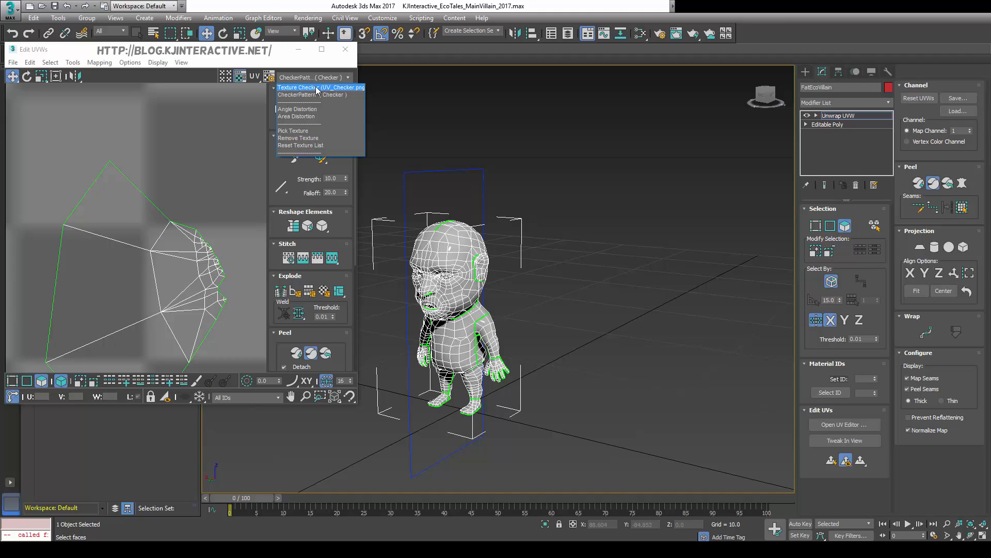
left_click(317, 90)
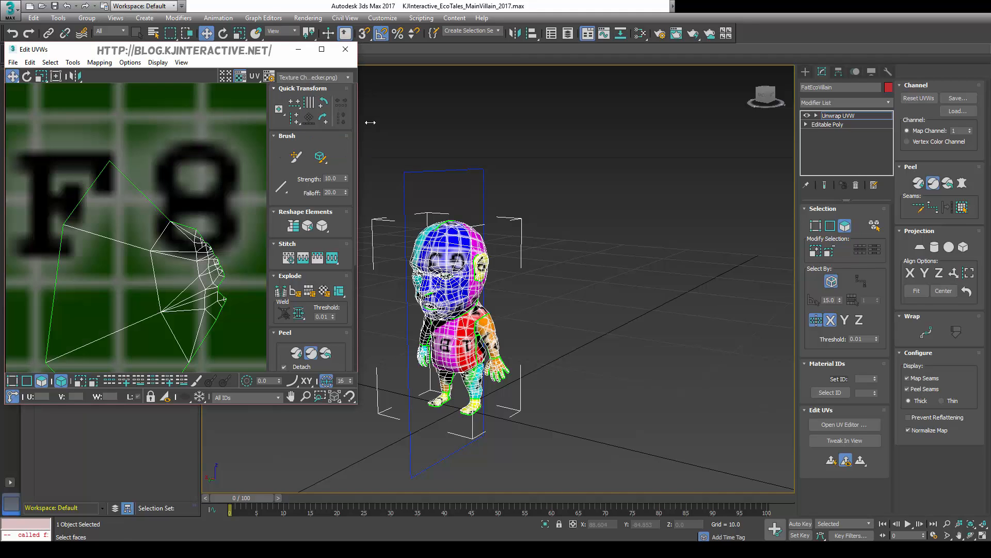
middle_click_drag(510, 272, 563, 271, "alt")
scroll(429, 242, "up", 3)
middle_click_drag(428, 243, 455, 245, "alt")
scroll(213, 282, "down", 8)
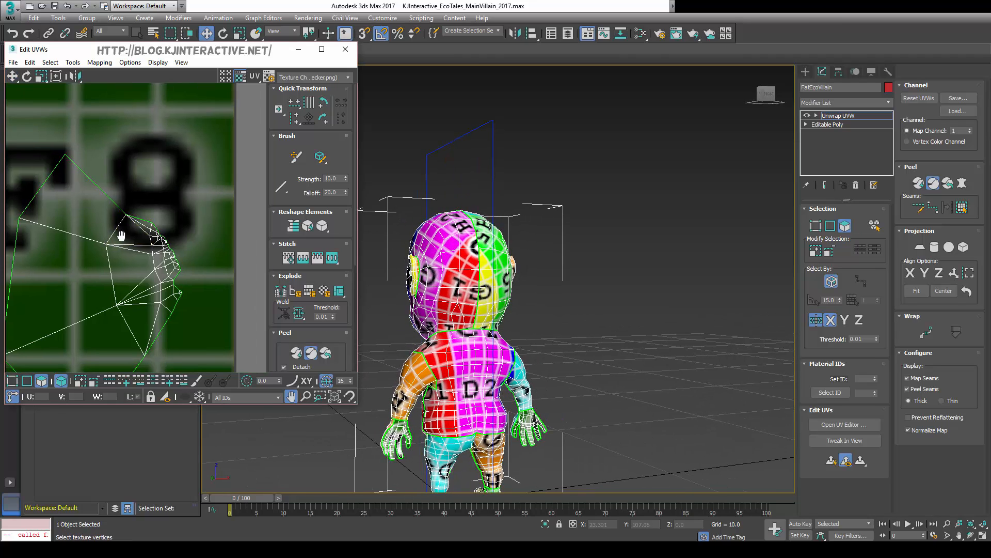
- Turn on multi-tile display and shift the torso shell one tile along U, out of the first tile
scroll(181, 252, "up", 2)
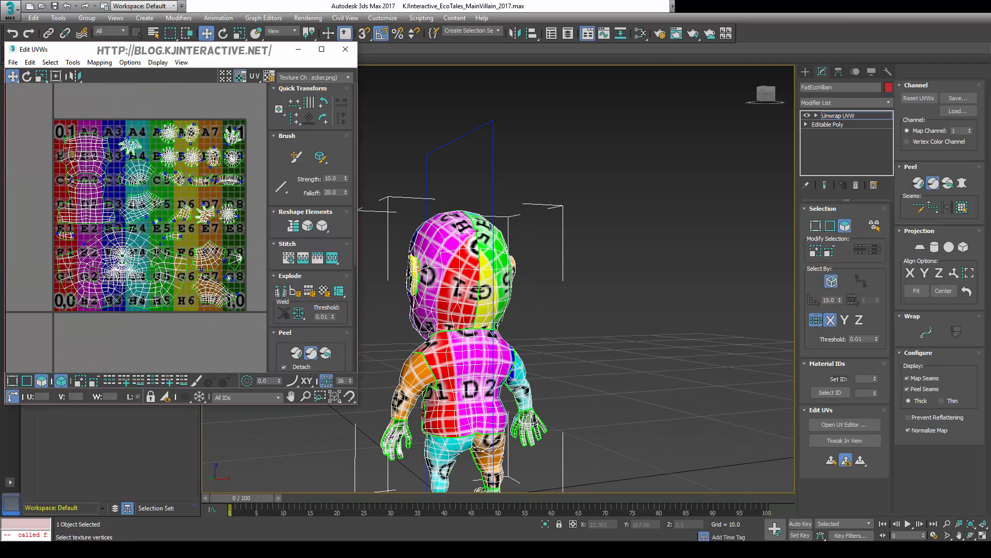
middle_click_drag(89, 274, 97, 304)
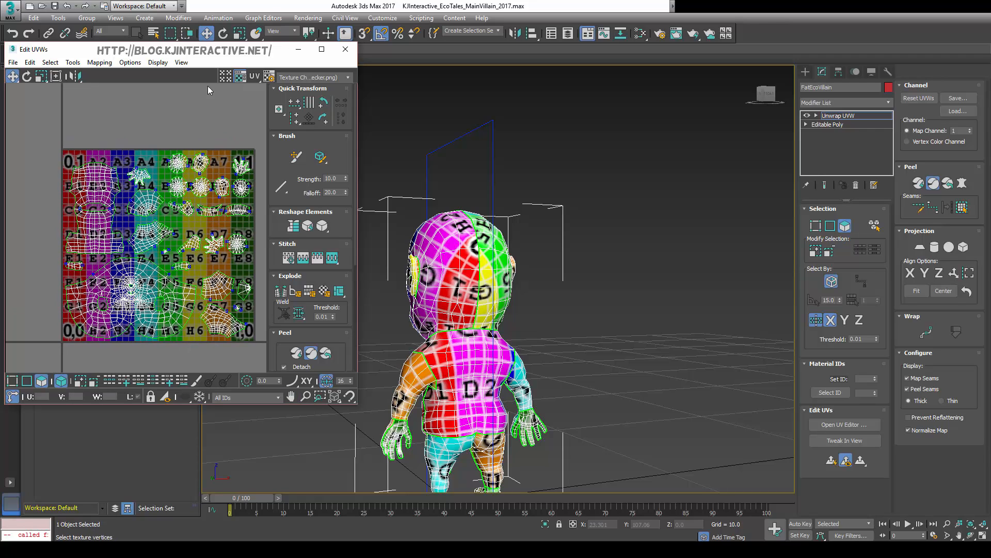
middle_click_drag(184, 151, 191, 183)
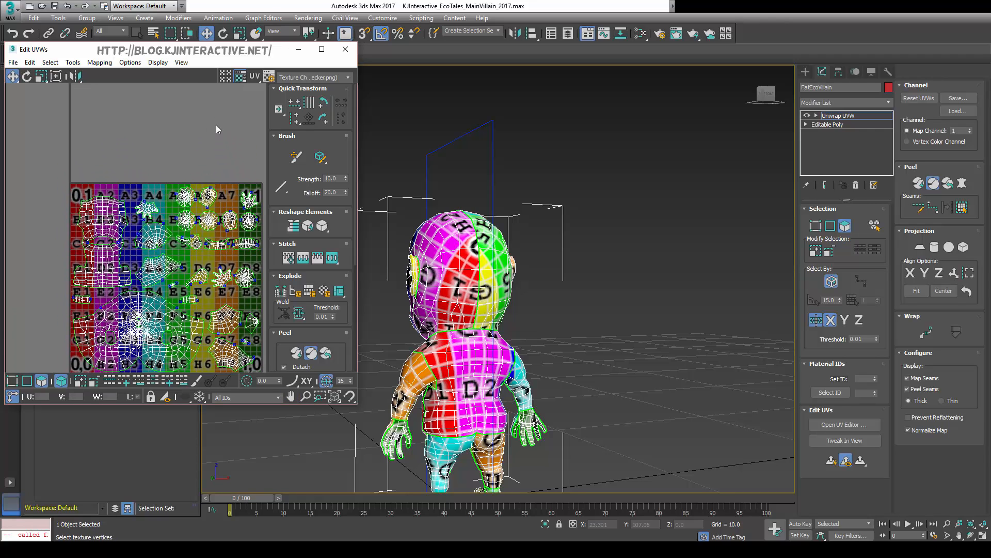
left_click(228, 76)
left_click(106, 202)
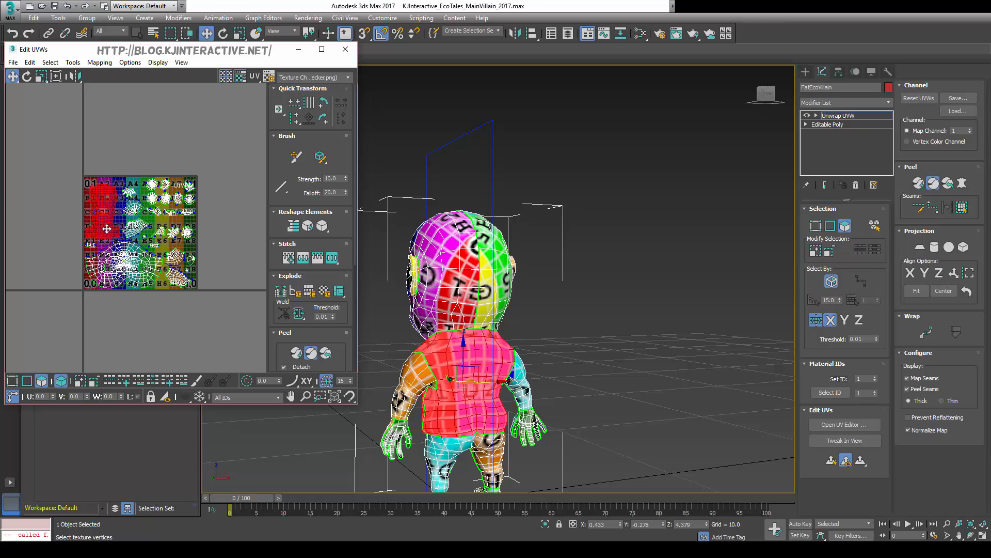
left_click(39, 396)
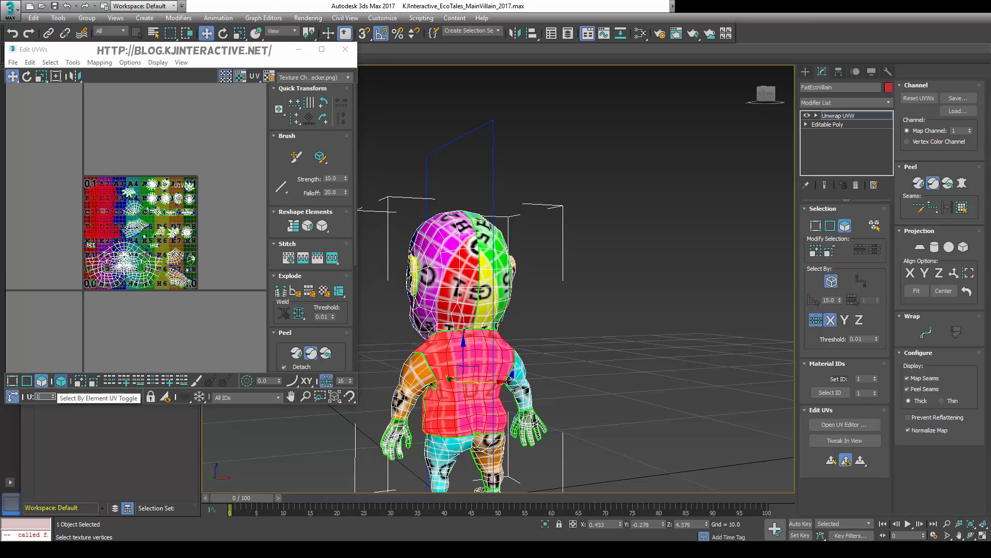
key("Return")
middle_click_drag(226, 272, 124, 235)
scroll(170, 215, "up", 2)
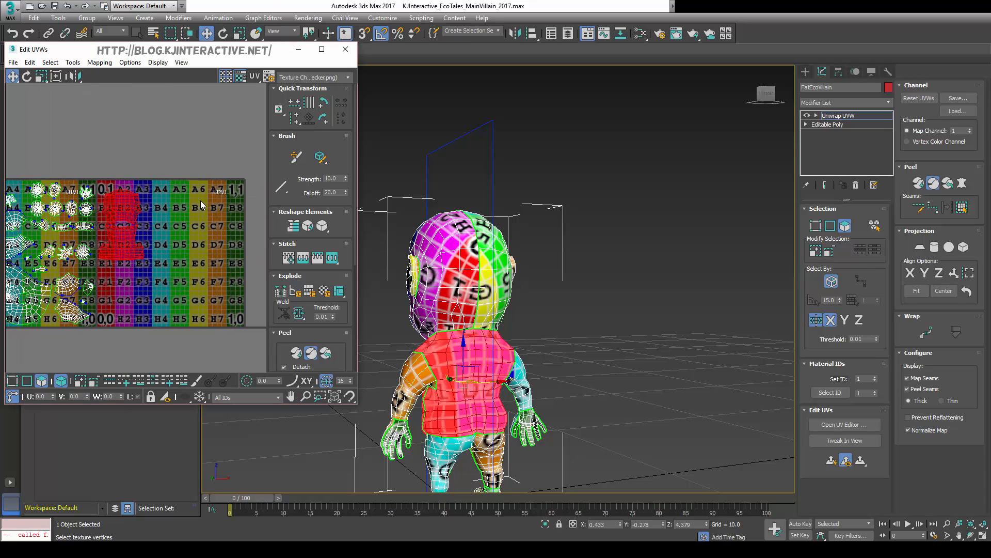
left_click(221, 198)
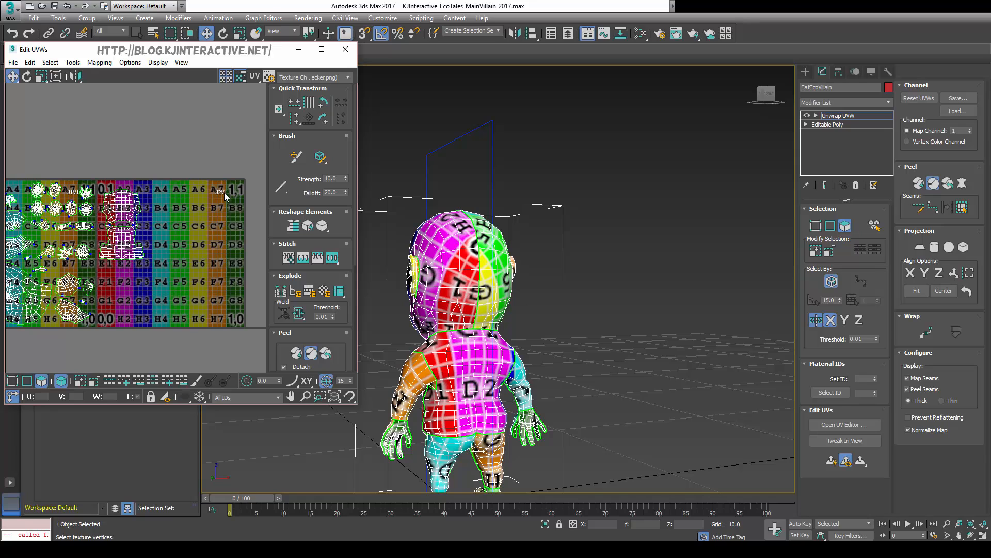
- Select the head shell and offset it by 1 along V into the tile above
middle_click_drag(196, 205, 241, 199)
middle_click_drag(143, 235, 210, 268)
left_click(124, 312)
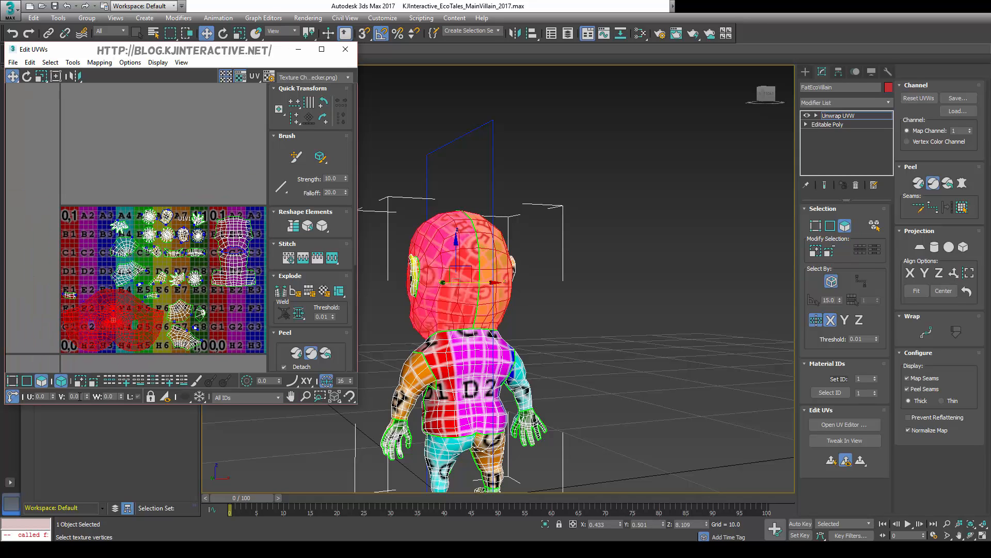
left_click(77, 396)
type("1")
key("Return")
left_click(181, 203)
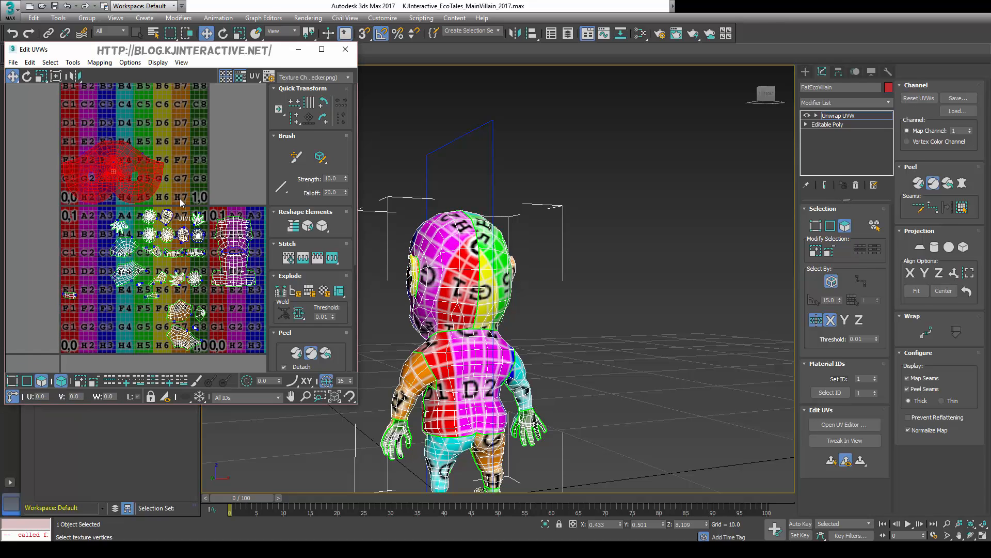
middle_click_drag(144, 169, 137, 255)
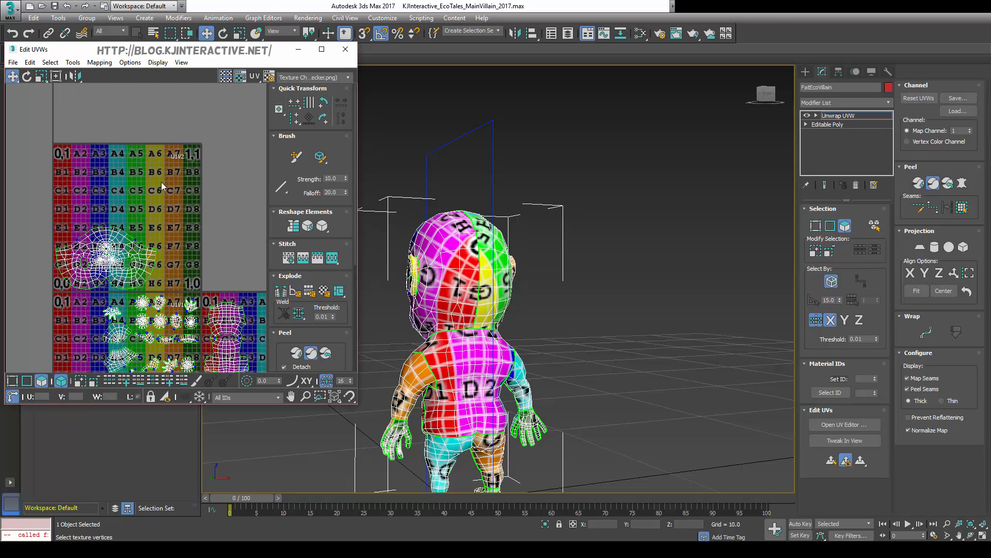
- Reselect the head shell and offset it by -1 along V, returning it to the first tile
left_click(119, 272)
middle_click_drag(161, 286, 162, 224)
left_click(82, 396)
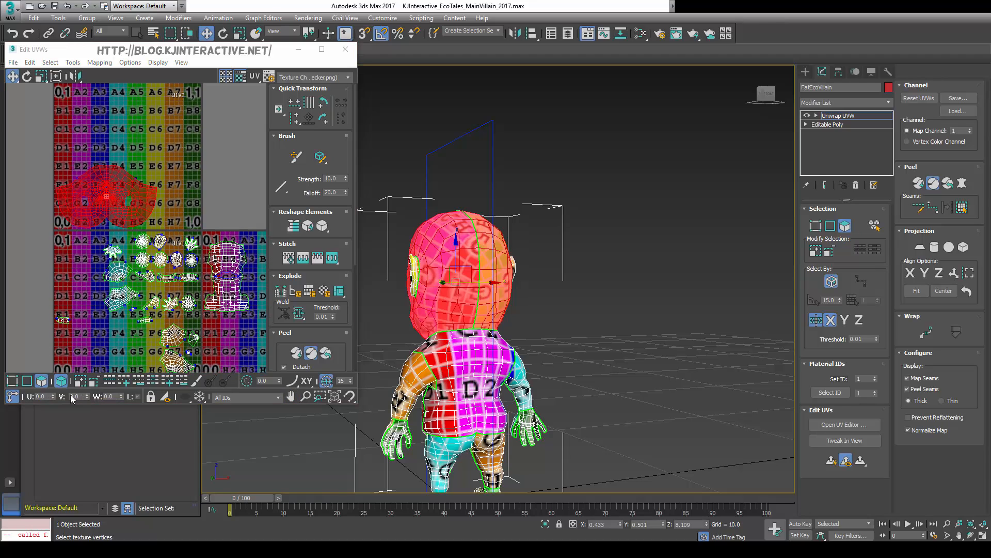
type("-1")
key("Return")
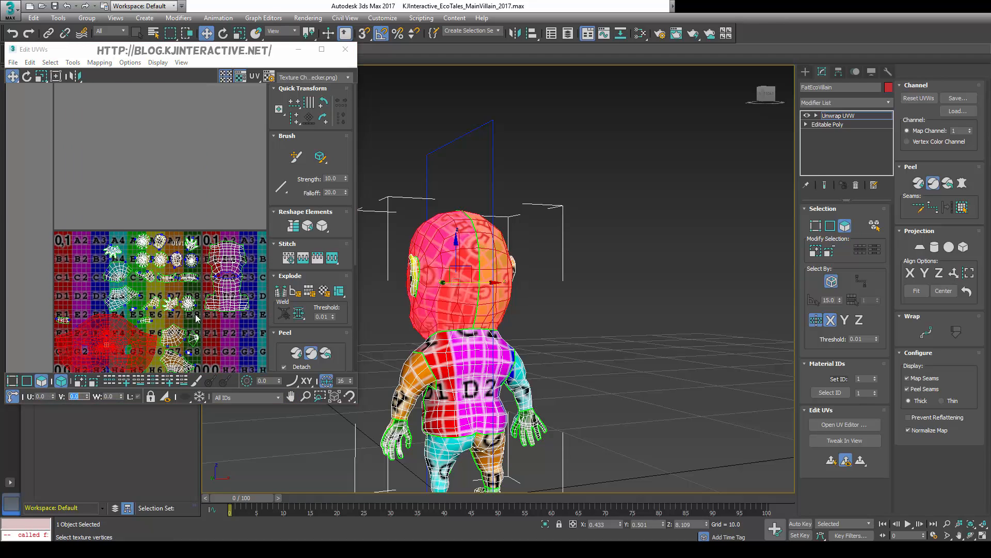
- Select the torso shell in the neighbouring tile, offset it by -1 along V, and deselect it
middle_click_drag(226, 279, 155, 268)
left_click(158, 297)
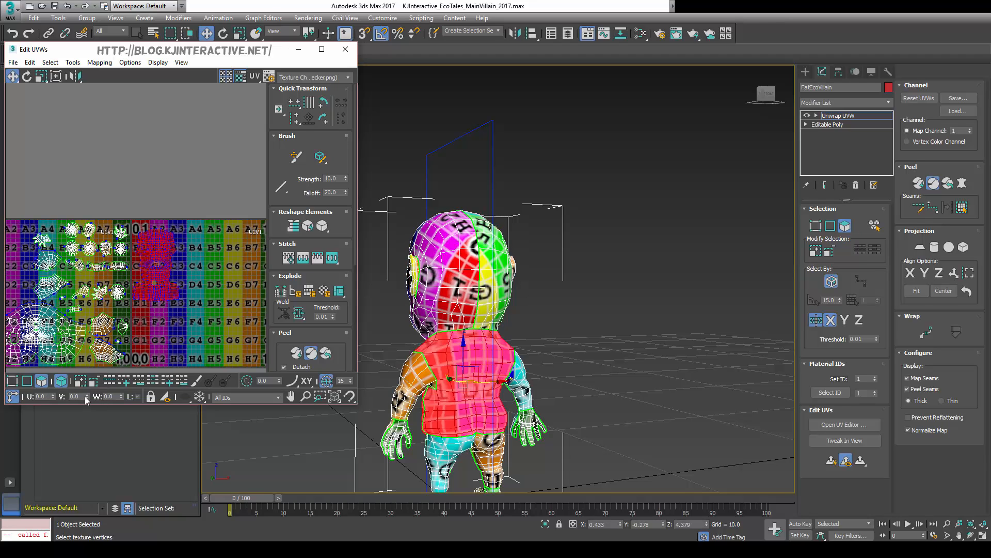
left_click(76, 396)
type("-1")
key("Return")
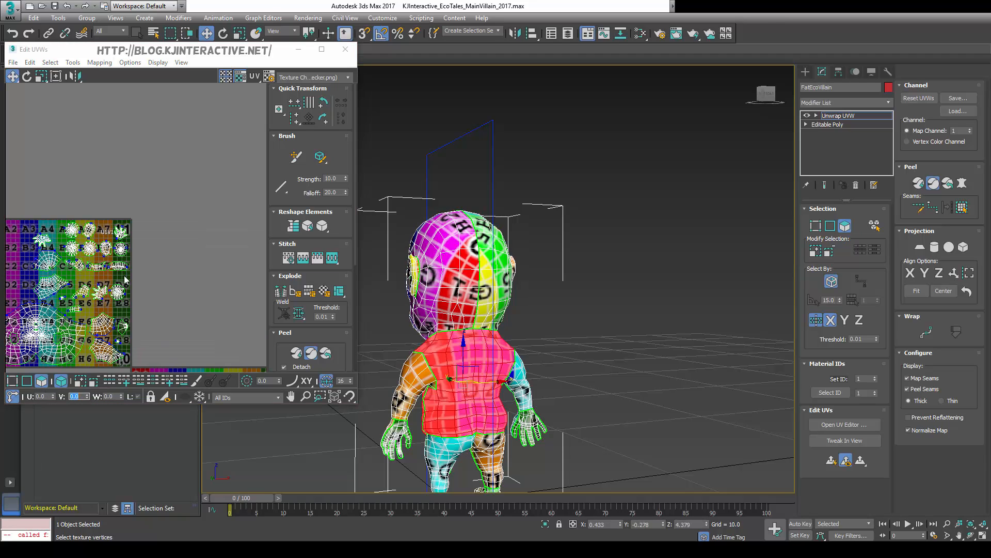
left_click(174, 212)
middle_click_drag(129, 290, 227, 269)
scroll(227, 270, "down", 2)
middle_click_drag(240, 313, 226, 209)
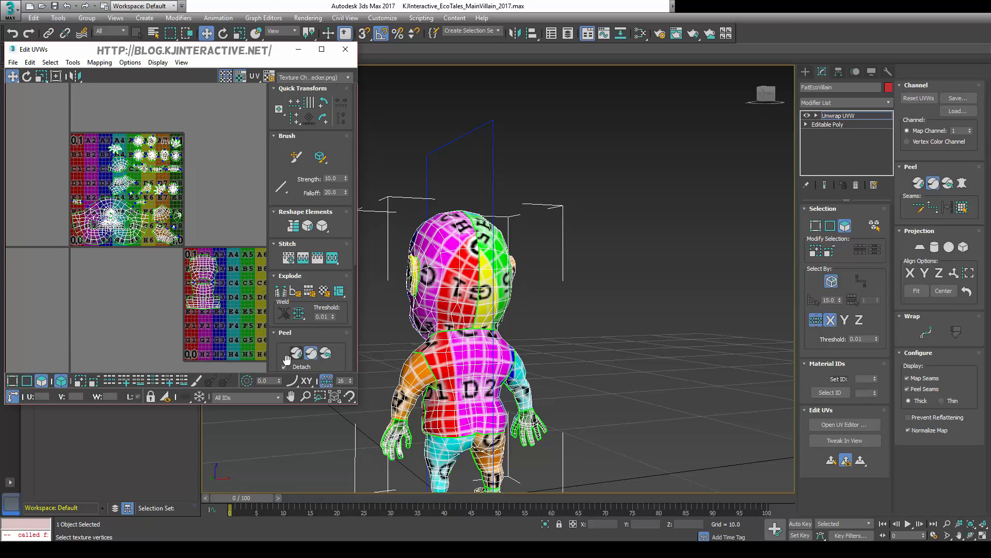
- Pack and normalize all the shells together into the single 0-1 UV tile with rescaling enabled
scroll(276, 345, "down", 5)
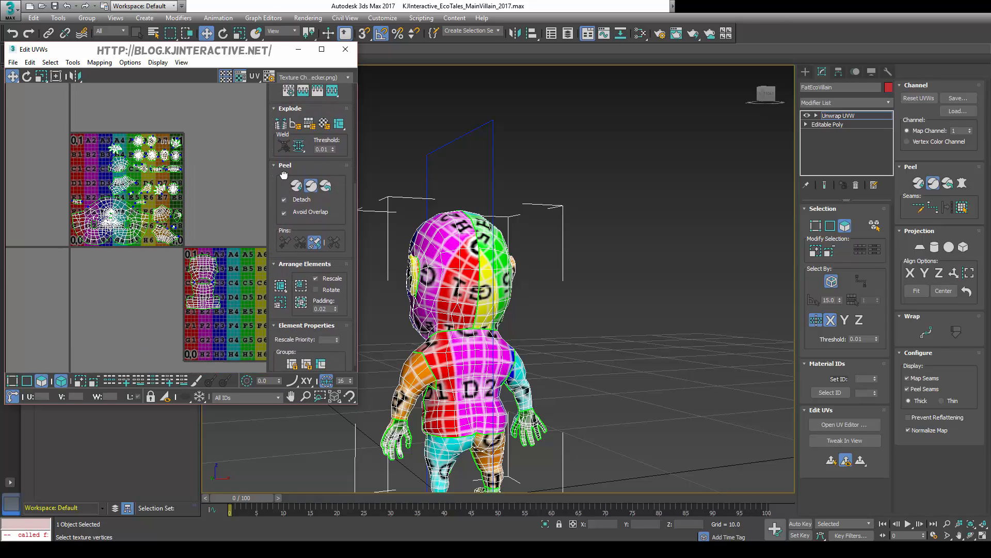
left_click(301, 294)
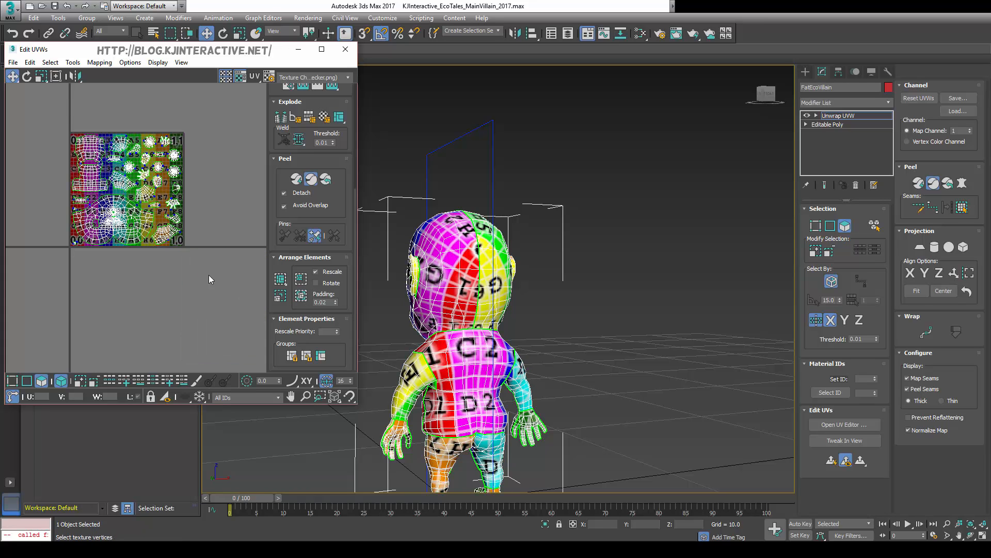
middle_click_drag(137, 199, 153, 222)
scroll(158, 253, "up", 2)
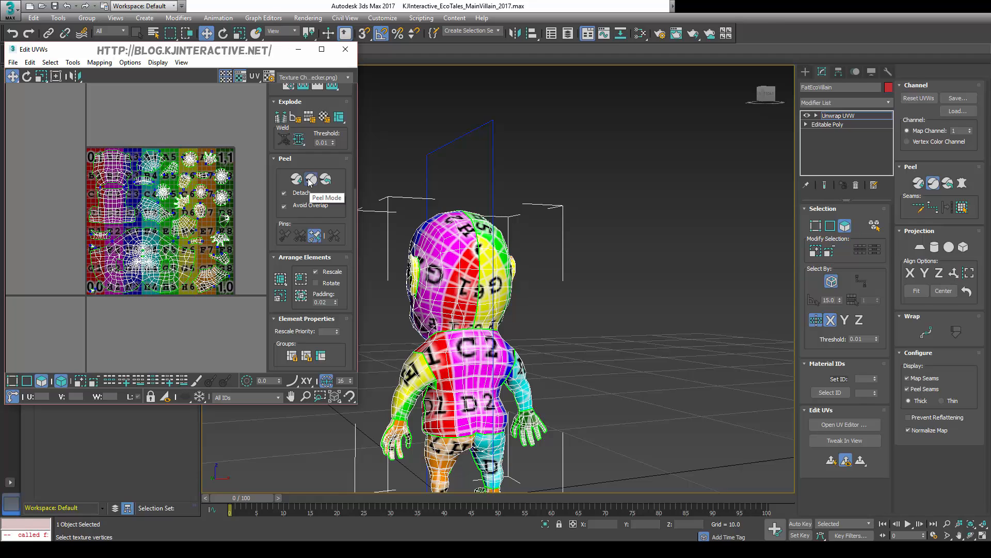
scroll(202, 186, "up", 3)
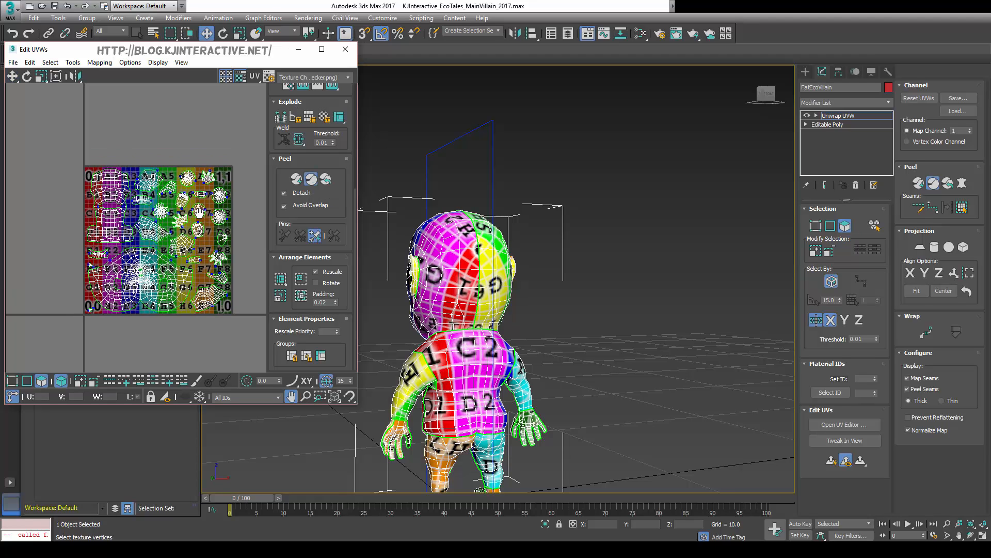
- Switch the background display to Area Distortion and view the stretching on the character's face and neck
left_click(329, 77)
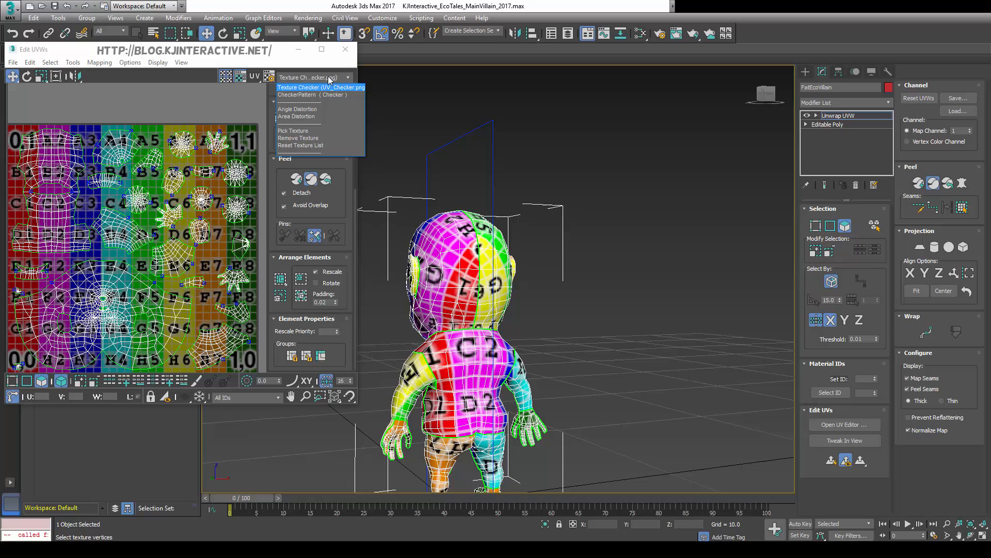
left_click(313, 116)
middle_click_drag(491, 340, 538, 225, "alt")
scroll(528, 304, "up", 2)
scroll(568, 351, "up", 2)
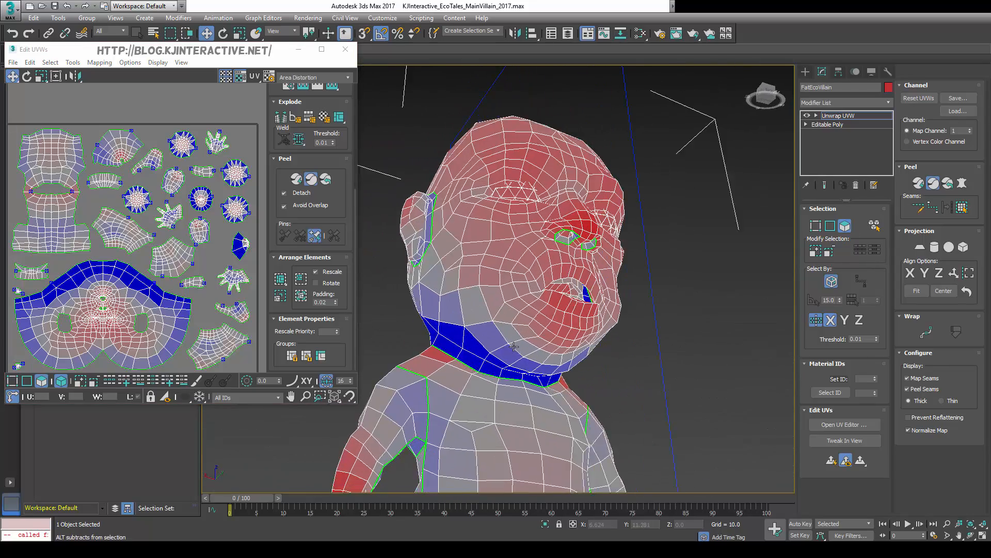
- Examine the area distortion colours along the jaw and neck, behind the head, and over the back and hands
middle_click_drag(539, 330, 562, 398, "alt")
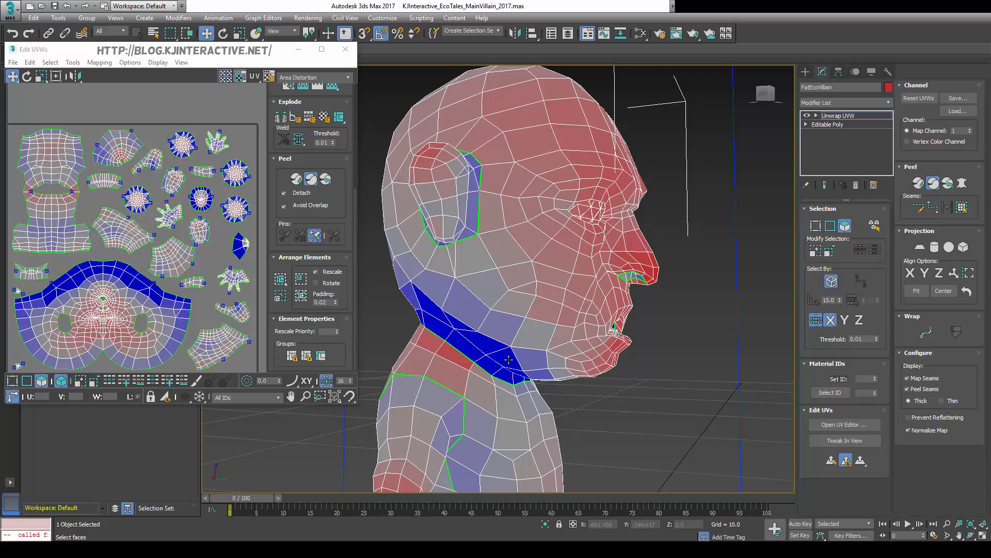
middle_click_drag(508, 359, 535, 310, "alt")
scroll(524, 268, "up", 3)
middle_click_drag(531, 268, 555, 255, "alt")
scroll(527, 330, "down", 3)
middle_click_drag(555, 393, 581, 135)
scroll(560, 376, "down", 3)
middle_click_drag(560, 376, 387, 356, "alt")
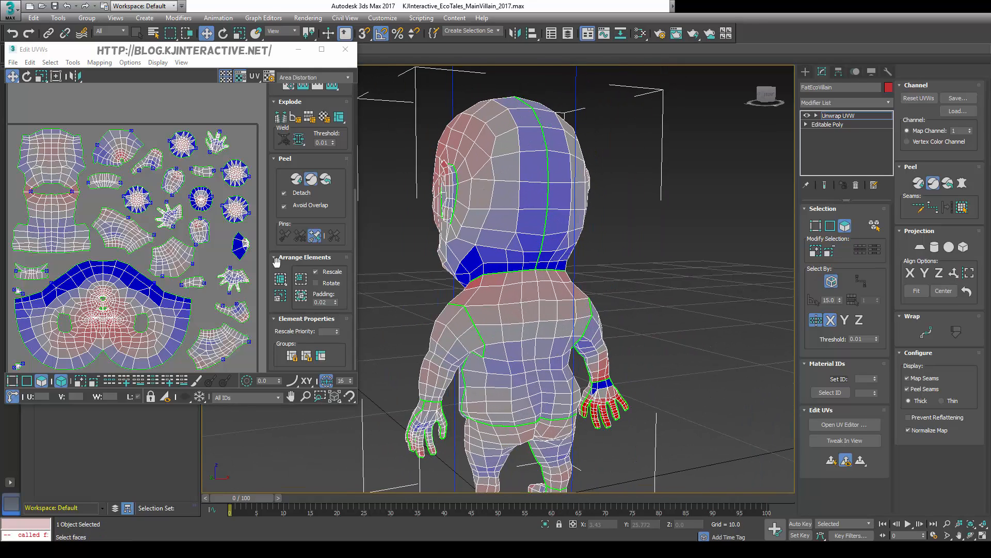
- Leave Peel Mode and flatten all the shells with Relax Until Flat followed by Relax Custom
left_click(311, 179)
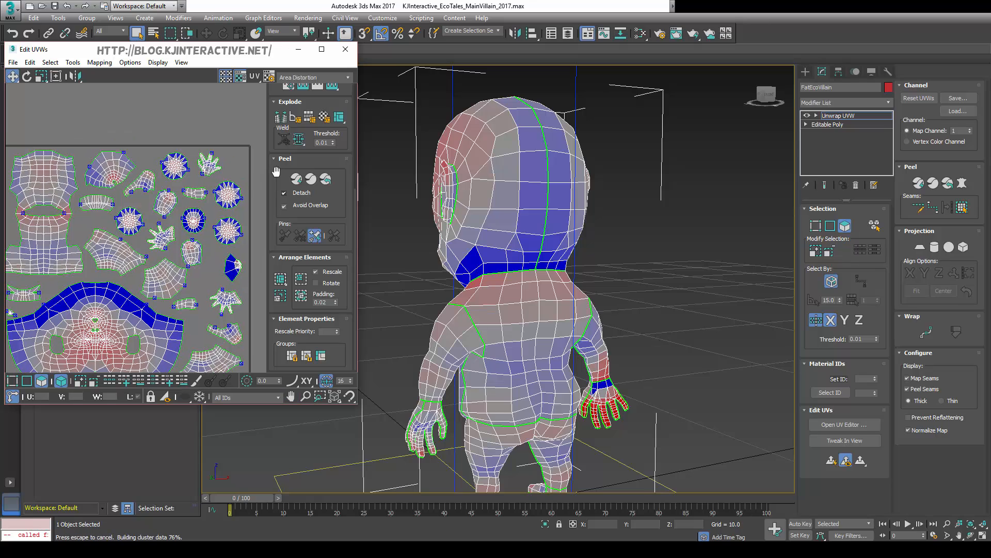
scroll(274, 163, "up", 5)
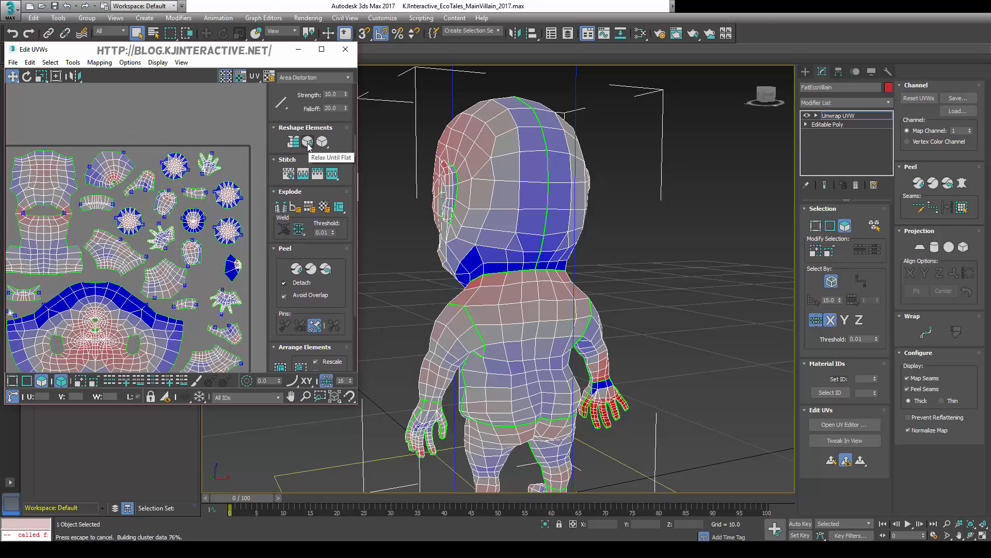
left_click(309, 145)
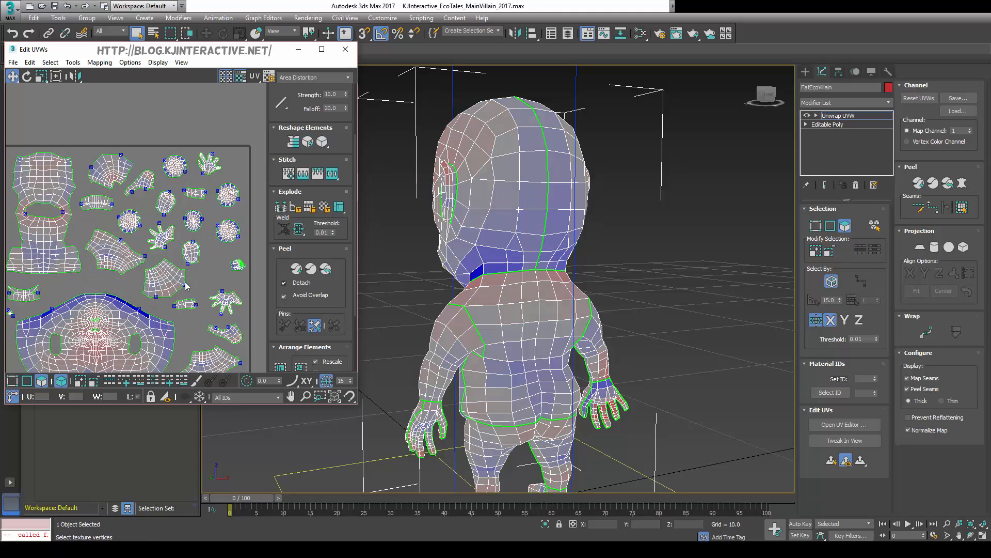
scroll(204, 166, "up", 3)
scroll(204, 166, "up", 6)
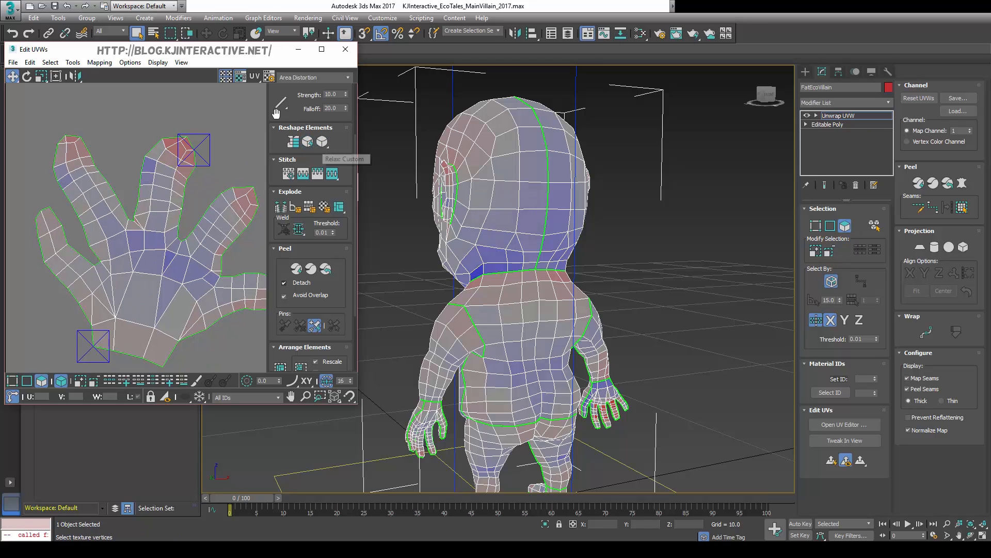
left_click(323, 140)
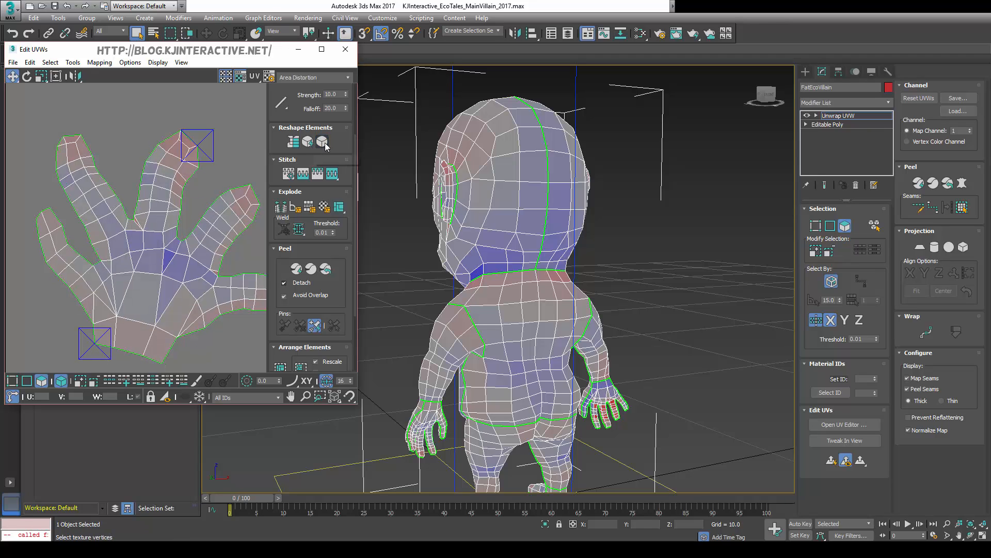
- Relax the shells by polygon angles with 100 iterations and an amount of 0.1, and apply the result
left_click(324, 144)
left_click(322, 157)
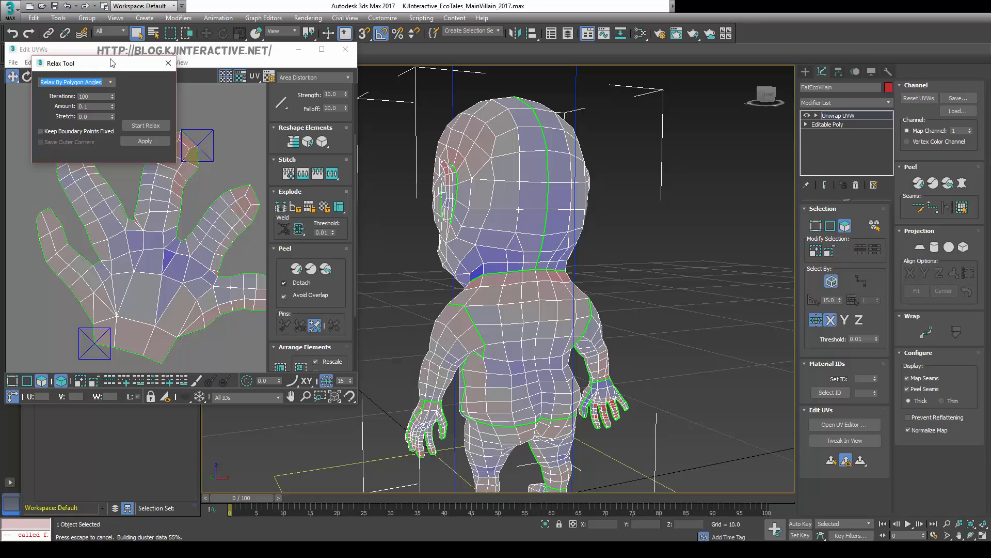
left_click_drag(111, 63, 93, 25)
left_click(126, 89)
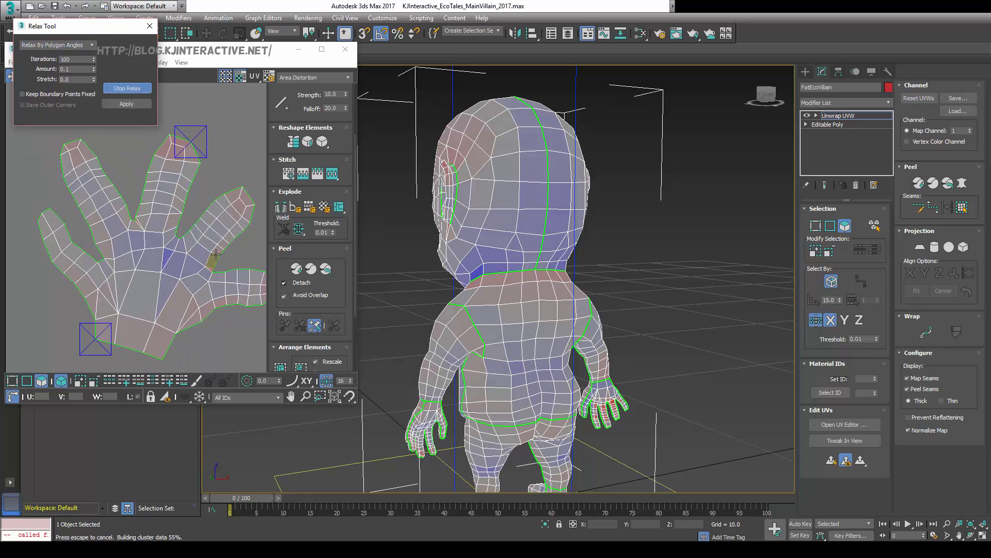
scroll(145, 258, "down", 3)
scroll(185, 324, "down", 3)
middle_click_drag(154, 300, 106, 280)
scroll(135, 217, "up", 4)
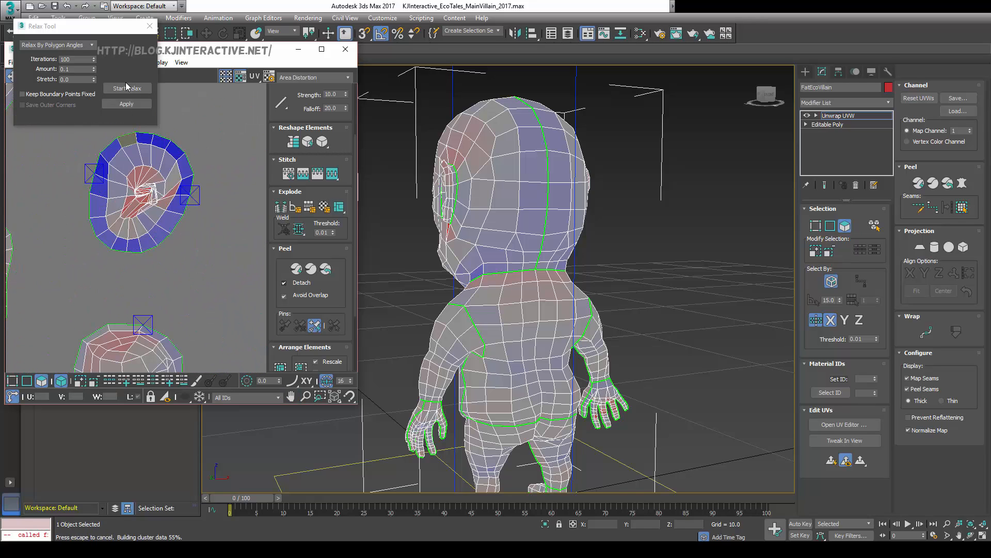
left_click(127, 104)
left_click(149, 26)
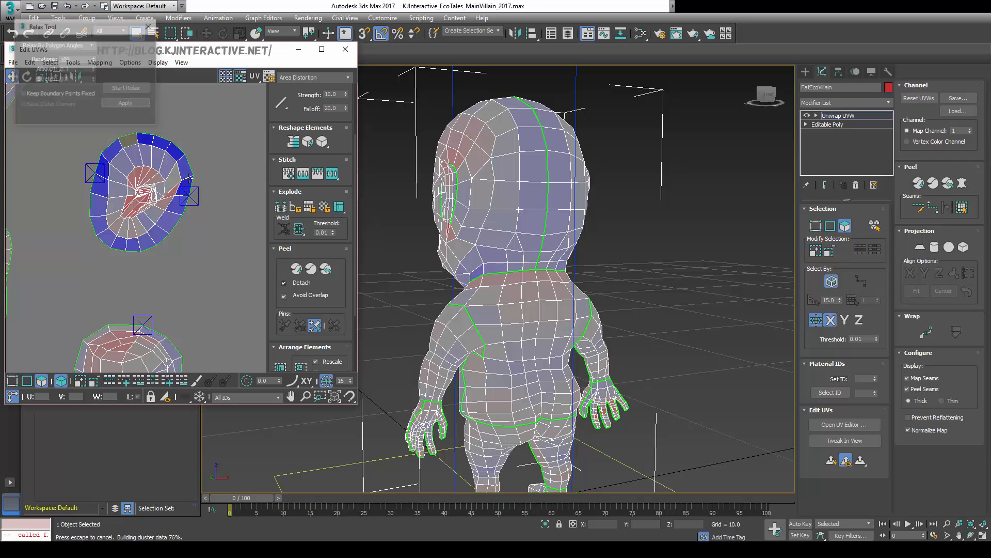
- Examine the area distortion colours on the head, arm, hand and small oval shells across the UV layout
scroll(199, 247, "down", 1)
mouse_move(240, 178)
middle_mouse_down()
mouse_move(172, 167)
mouse_move(178, 52)
middle_mouse_up()
mouse_move(225, 265)
middle_mouse_down()
mouse_move(175, 197)
mouse_move(206, 172)
middle_mouse_up()
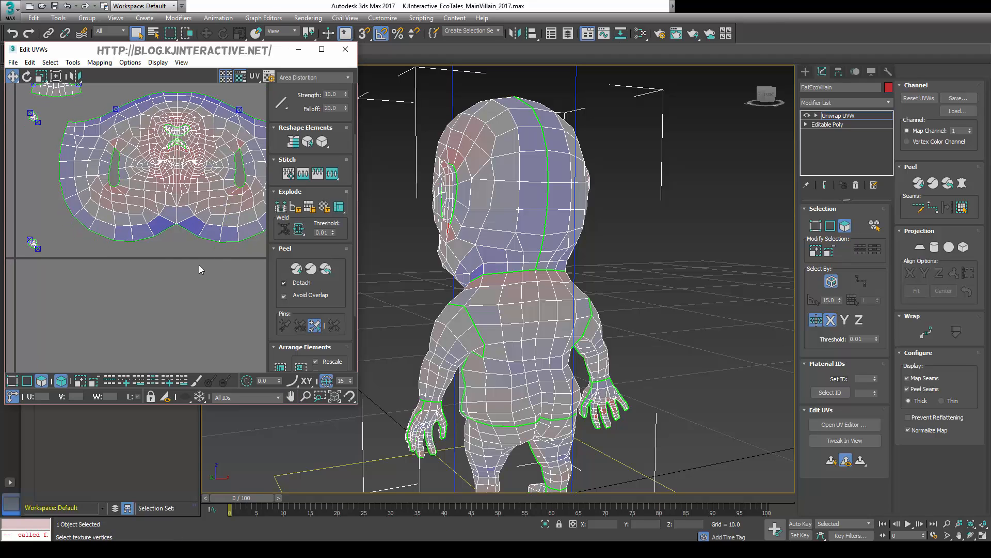
middle_click_drag(227, 206, 115, 284)
middle_click_drag(222, 271, 115, 257)
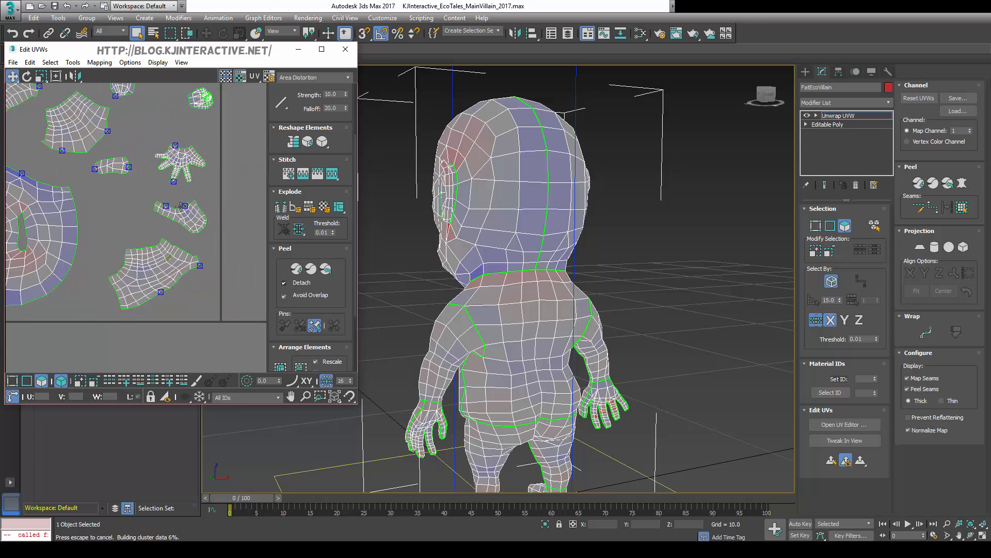
middle_click_drag(158, 133, 191, 246)
scroll(114, 186, "up", 3)
middle_click_drag(113, 185, 225, 312)
scroll(146, 282, "up", 4)
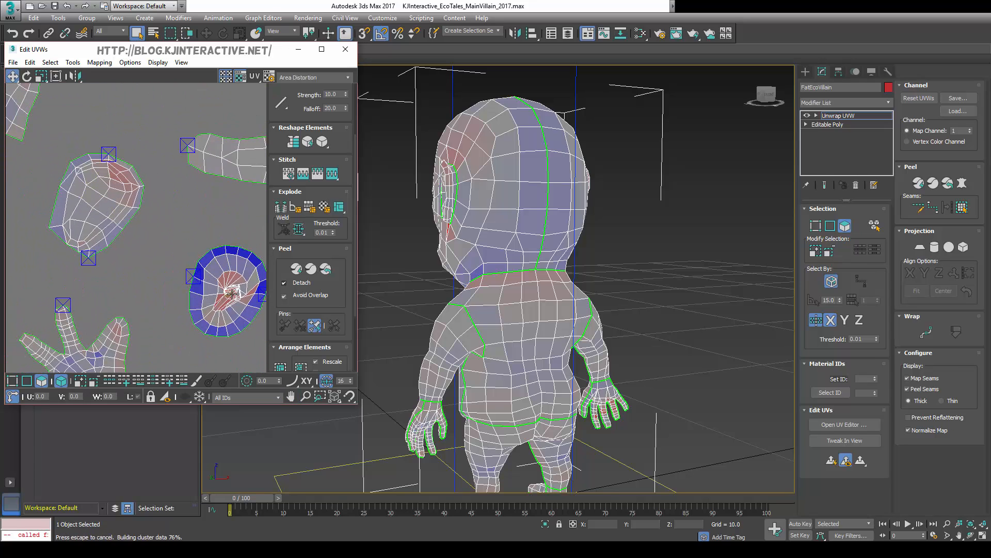
- Select the oval shell with the crumpled centre and locate its faces inside the character's mouth
left_click(254, 292)
middle_click_drag(382, 282, 434, 274, "alt")
scroll(484, 274, "up", 4)
scroll(473, 265, "down", 2)
middle_click_drag(237, 307, 198, 280)
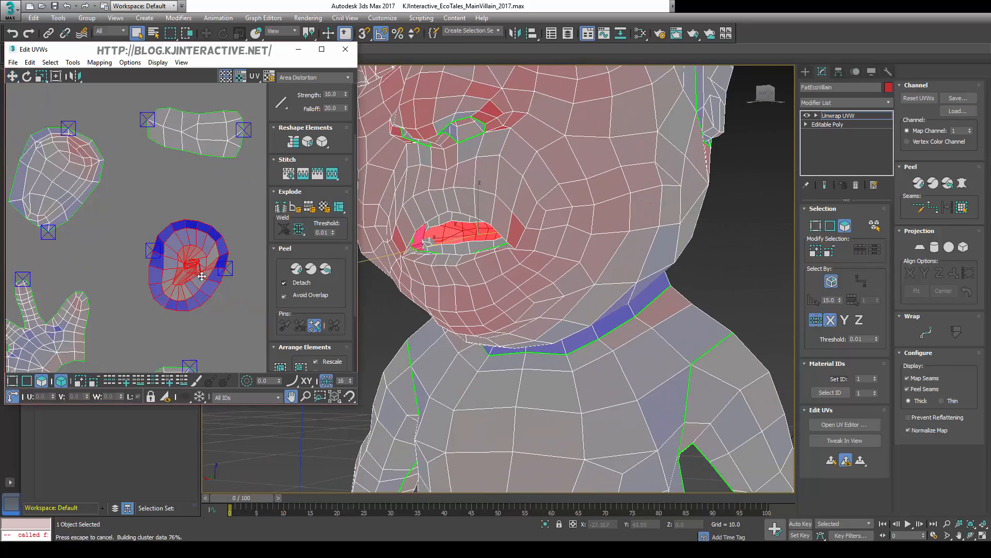
middle_click_drag(413, 287, 404, 245, "alt")
scroll(444, 285, "up", 4)
- In edge mode with Peel Mode active, cut a point-to-point seam inside the corner of the mouth, and leave Peel Mode
key("2")
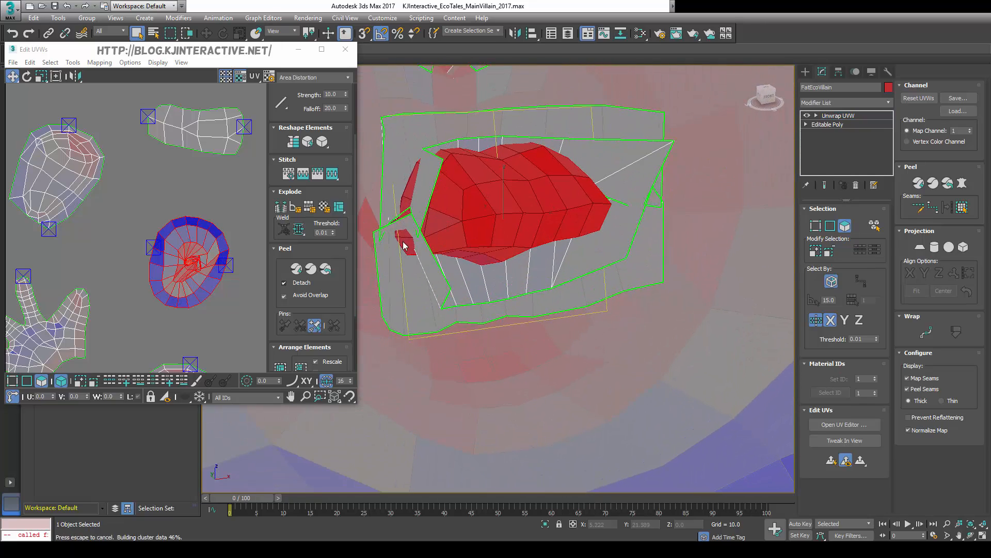
left_click(311, 268)
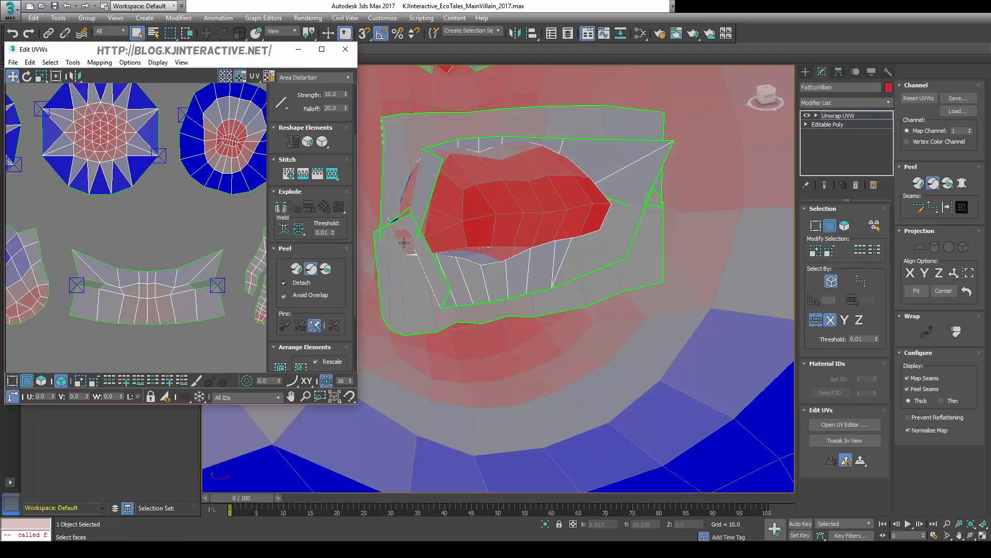
scroll(189, 248, "down", 3)
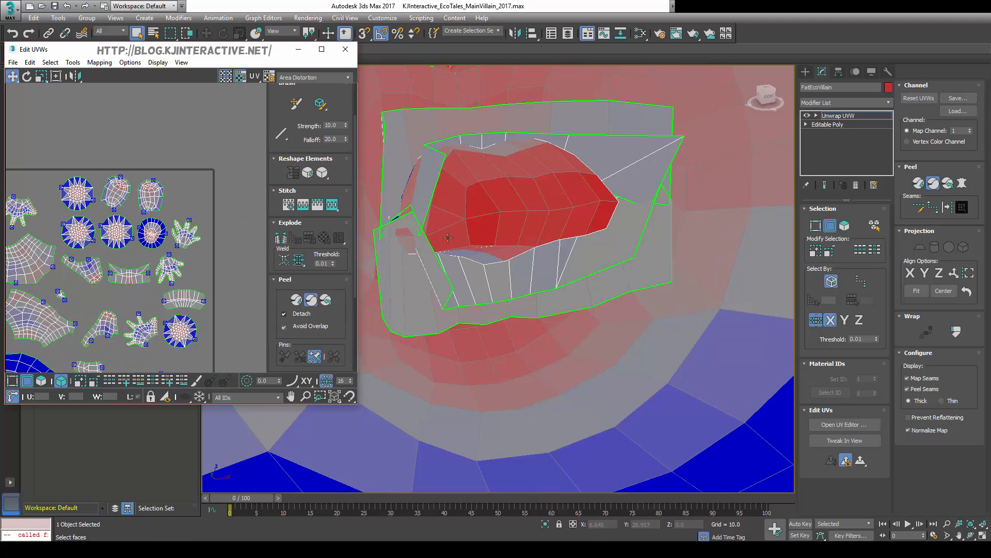
middle_click_drag(471, 234, 552, 276, "alt")
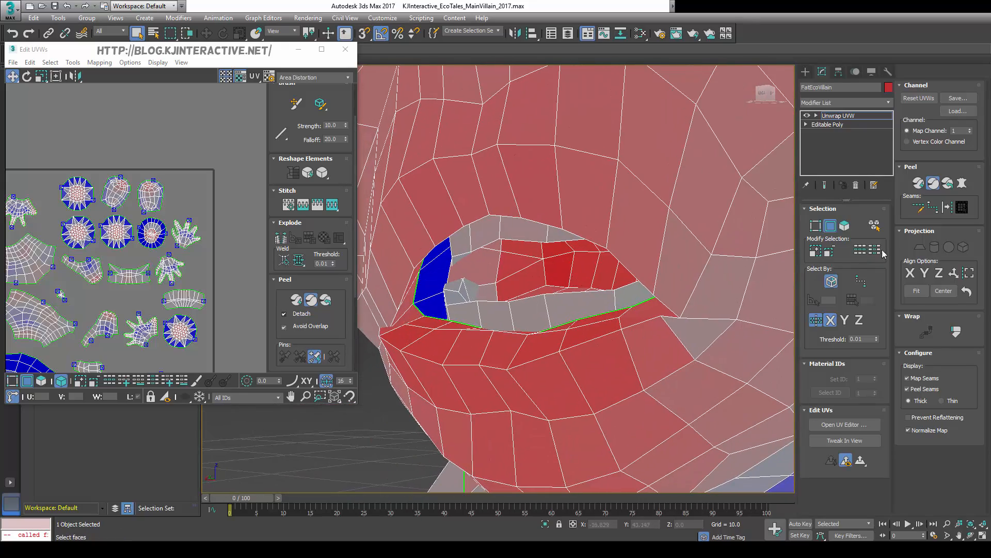
left_click(932, 209)
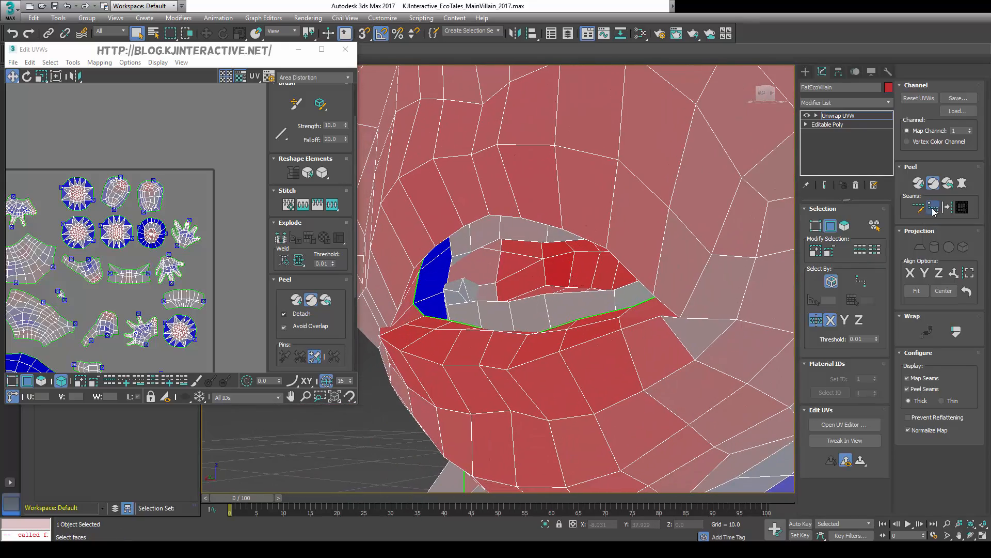
left_click(816, 320)
middle_click_drag(438, 288, 441, 269, "alt")
left_click(504, 251)
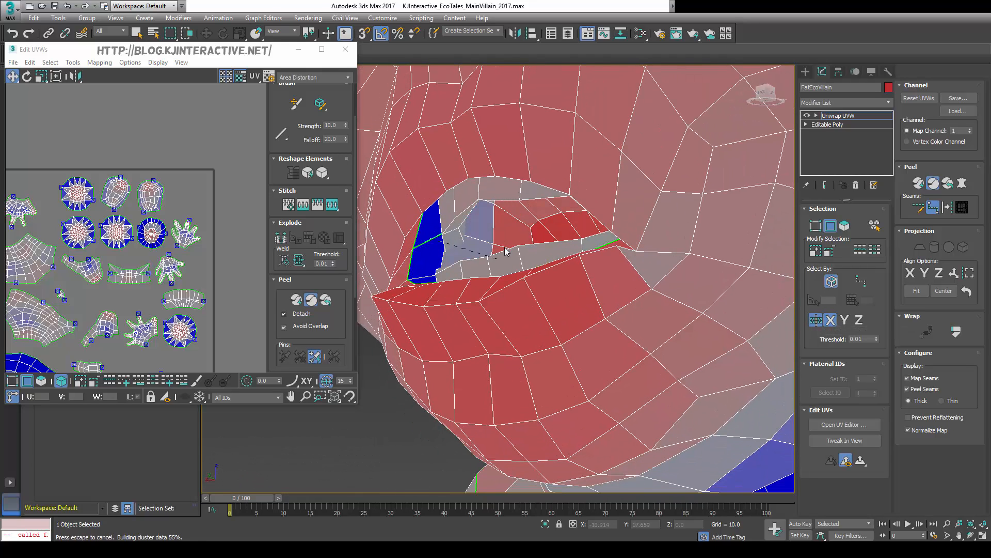
middle_click_drag(506, 262, 621, 263, "alt")
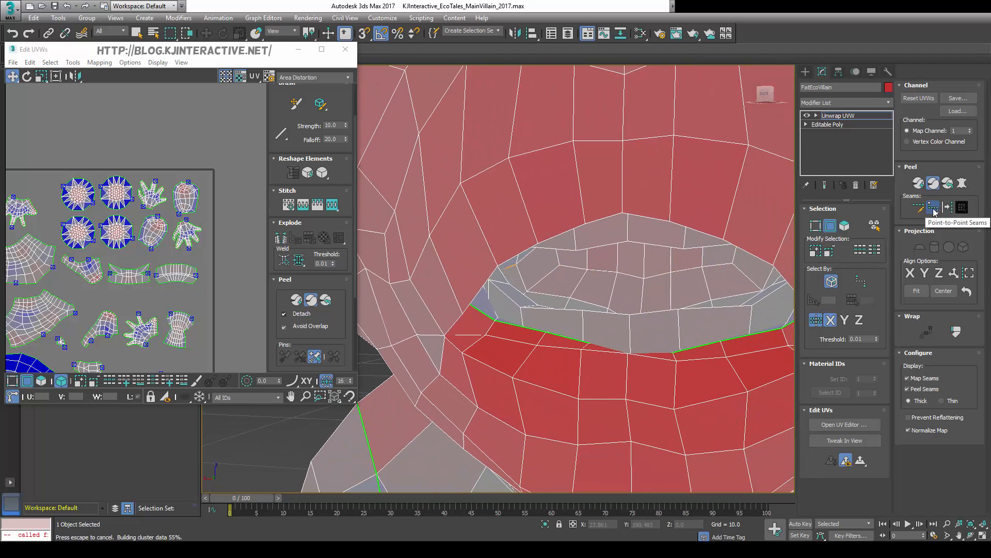
left_click(936, 206)
left_click(936, 186)
- Flatten all the re-peeled shells with Relax Until Flat, followed by Relax Custom
middle_click_drag(164, 236, 188, 223)
scroll(184, 230, "up", 3)
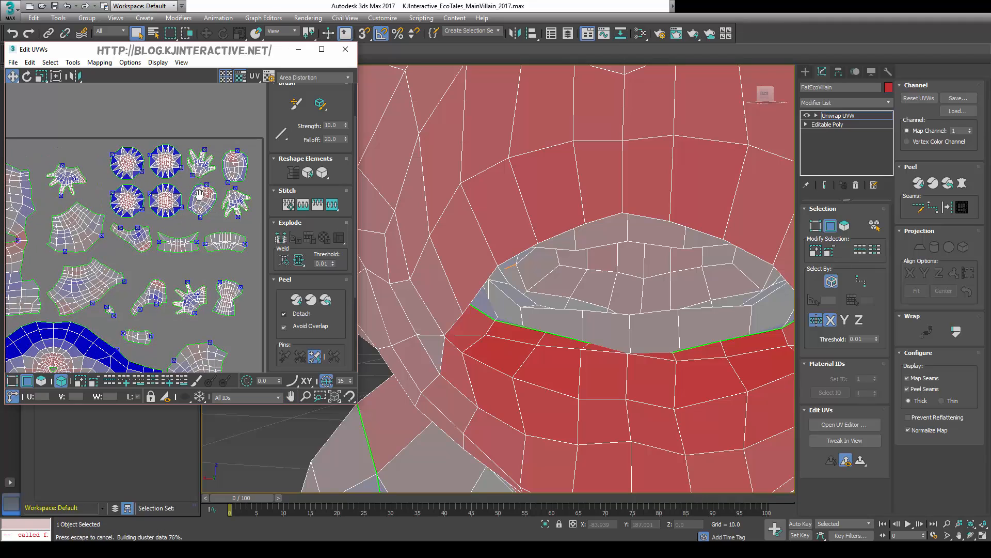
left_click(322, 172)
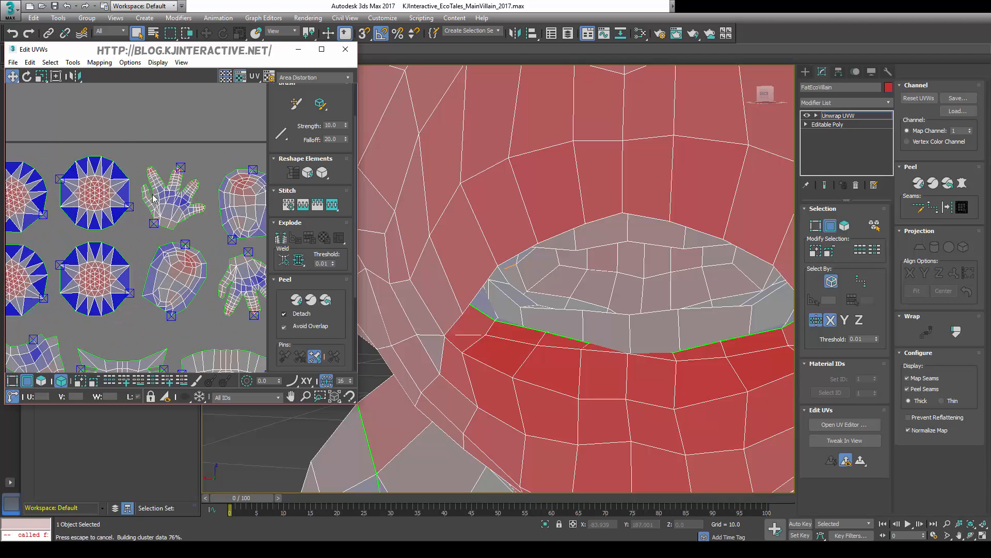
left_click(153, 194)
left_click(308, 173)
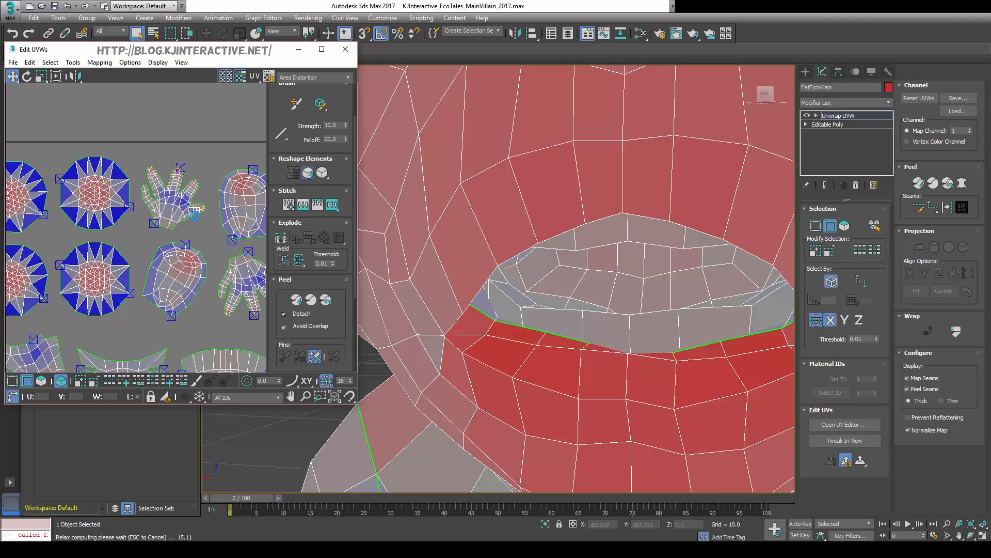
scroll(163, 147, "up", 3)
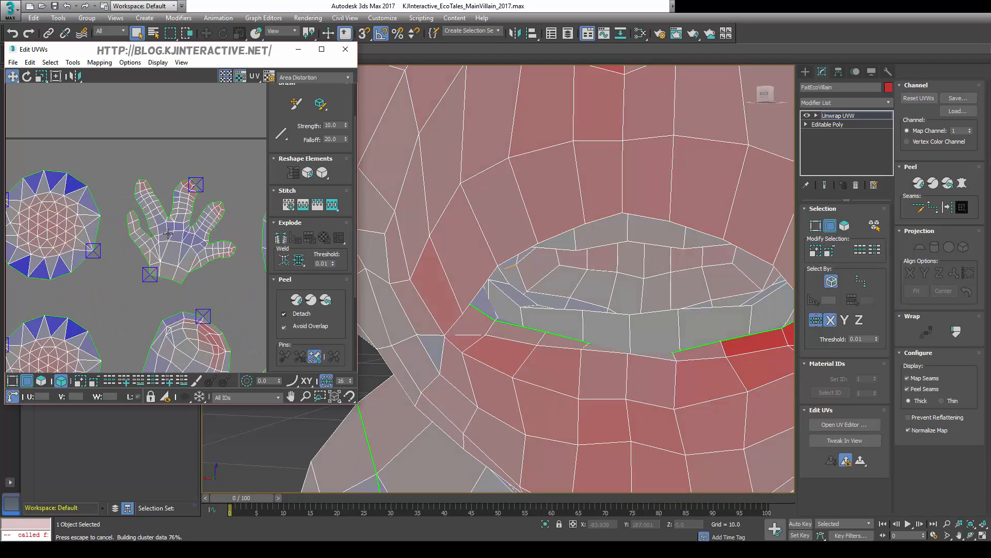
left_click(322, 173)
left_click(322, 173)
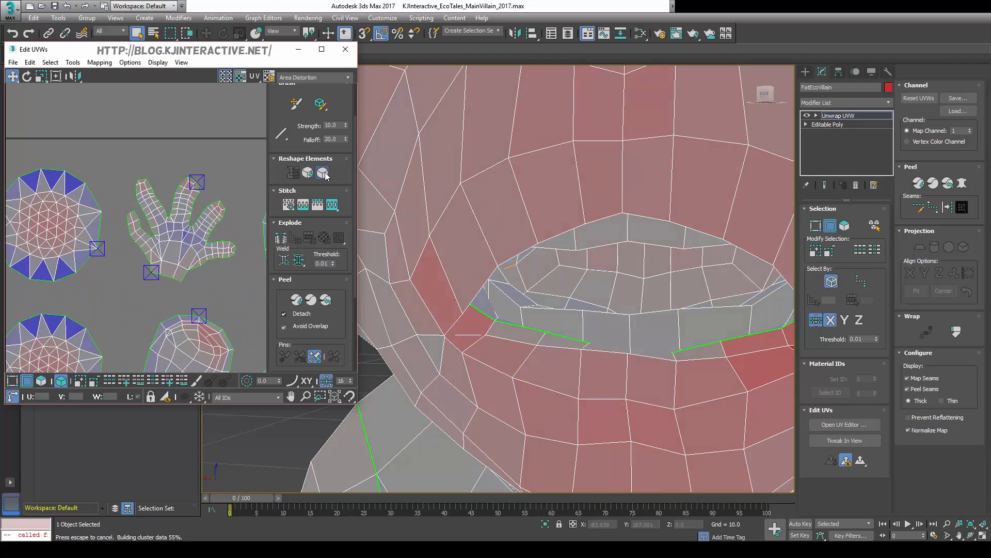
- Relax the shells by polygon angles, raise the iterations to 1000 for another relax run, and apply the result
left_click_drag(326, 182, 325, 194)
left_click(133, 89)
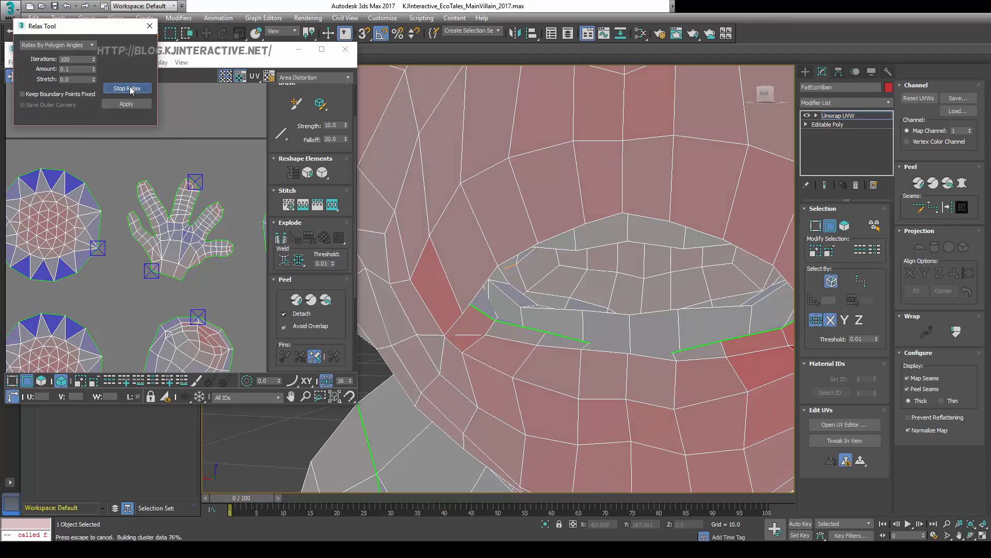
left_click(130, 88)
type("1")
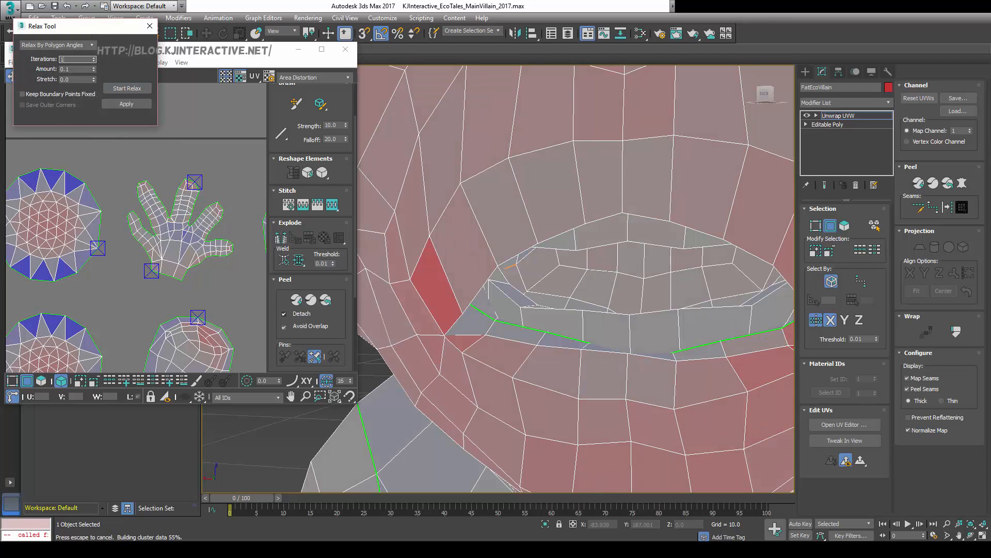
type("000")
left_click(127, 88)
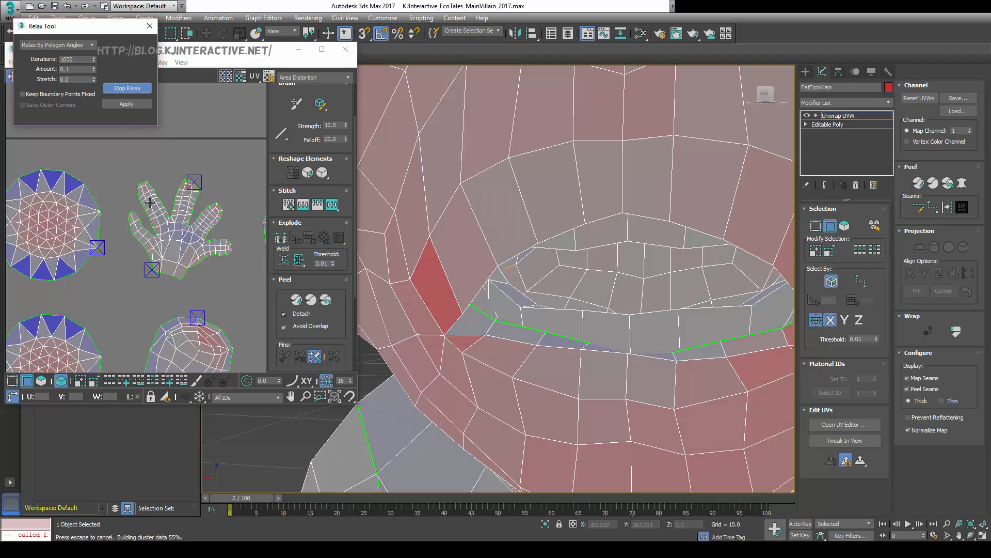
left_click(133, 104)
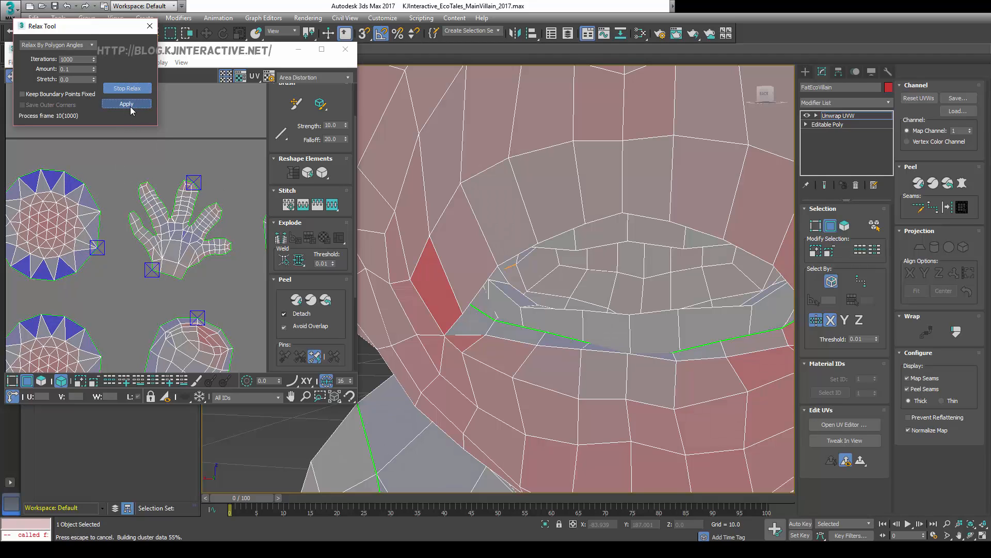
left_click(150, 26)
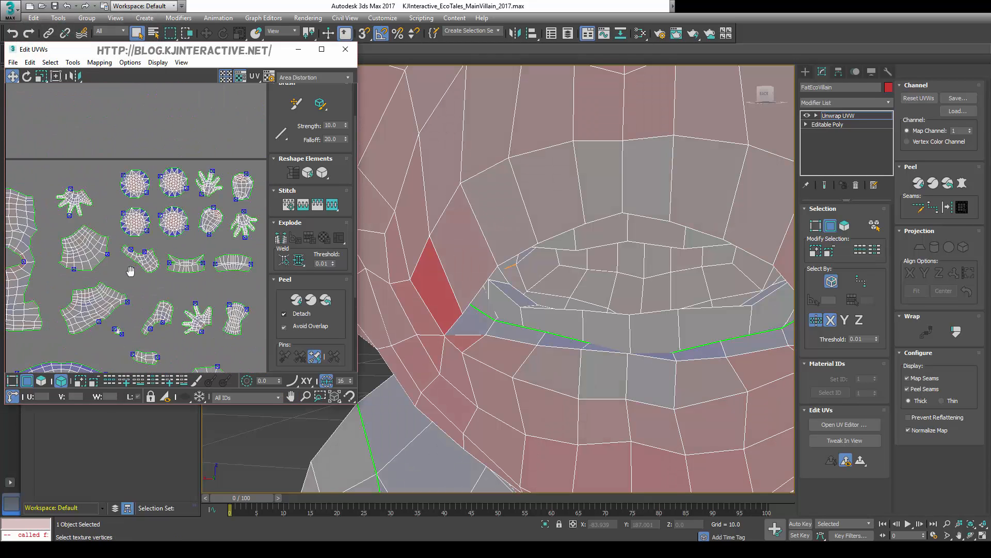
- Examine the area distortion on the head shell around the mouth, nose and eyes
mouse_move(131, 271)
middle_mouse_down()
mouse_move(193, 234)
mouse_move(189, 189)
middle_mouse_up()
middle_click_drag(141, 219, 196, 142)
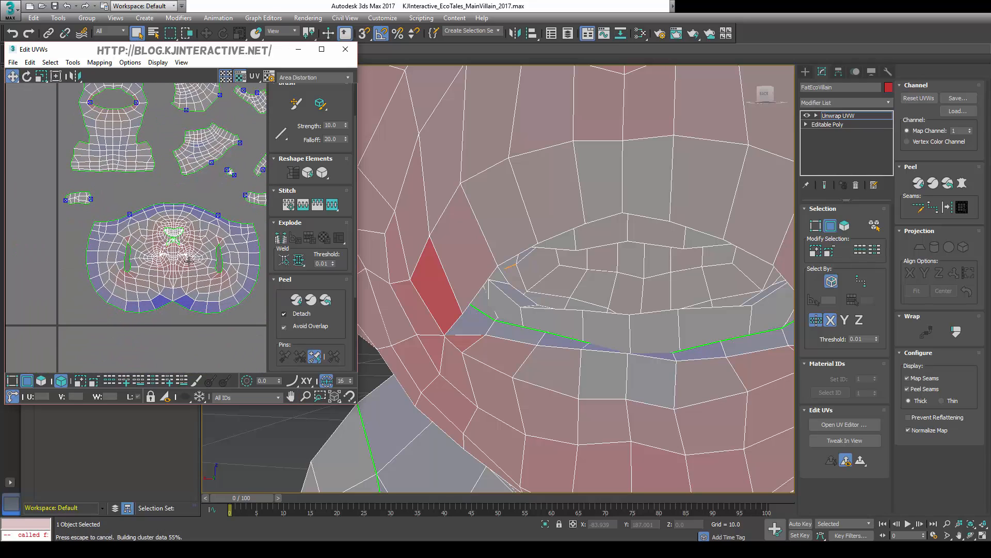
scroll(172, 246, "up", 8)
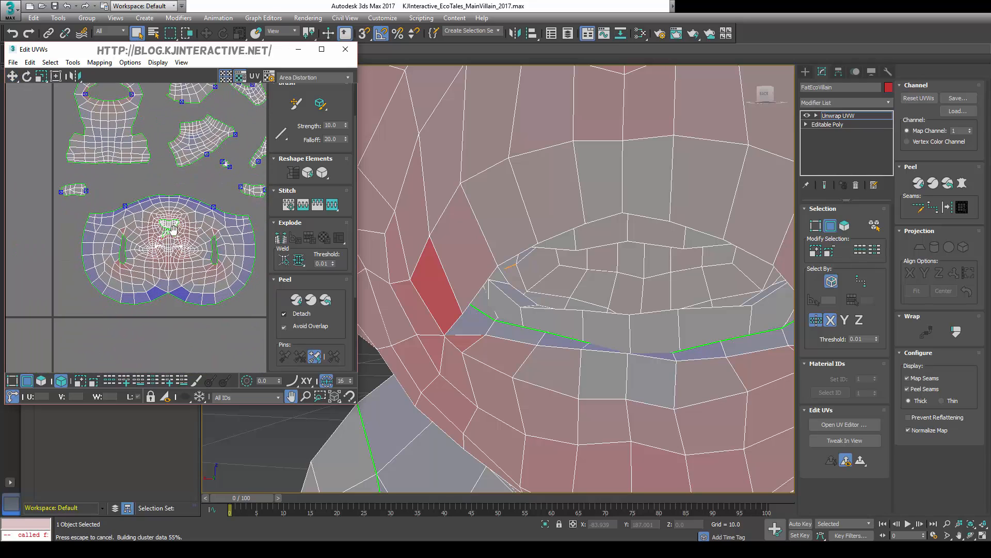
scroll(158, 231, "up", 4)
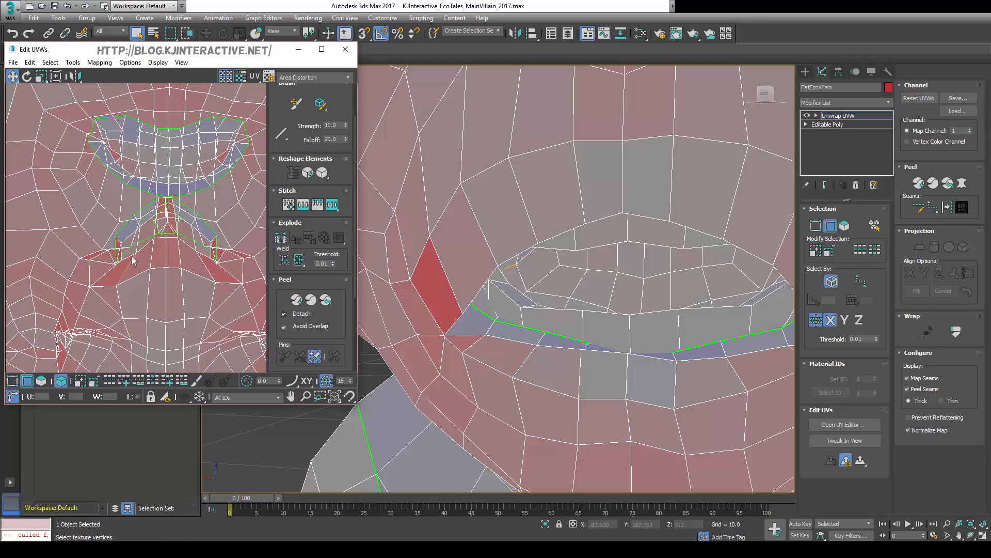
middle_click_drag(167, 291, 86, 234)
scroll(181, 257, "down", 3)
middle_click_drag(182, 256, 208, 237)
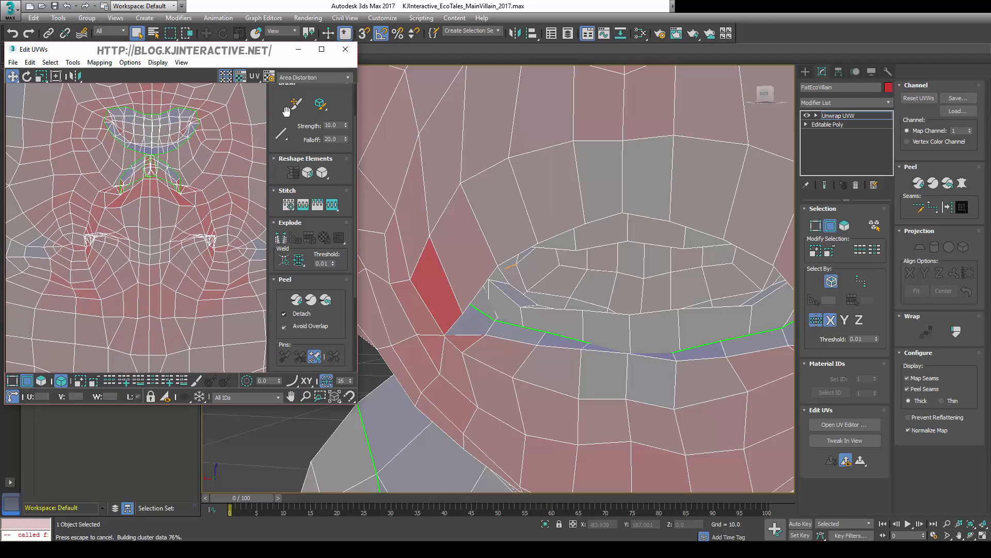
left_click_drag(276, 117, 279, 201)
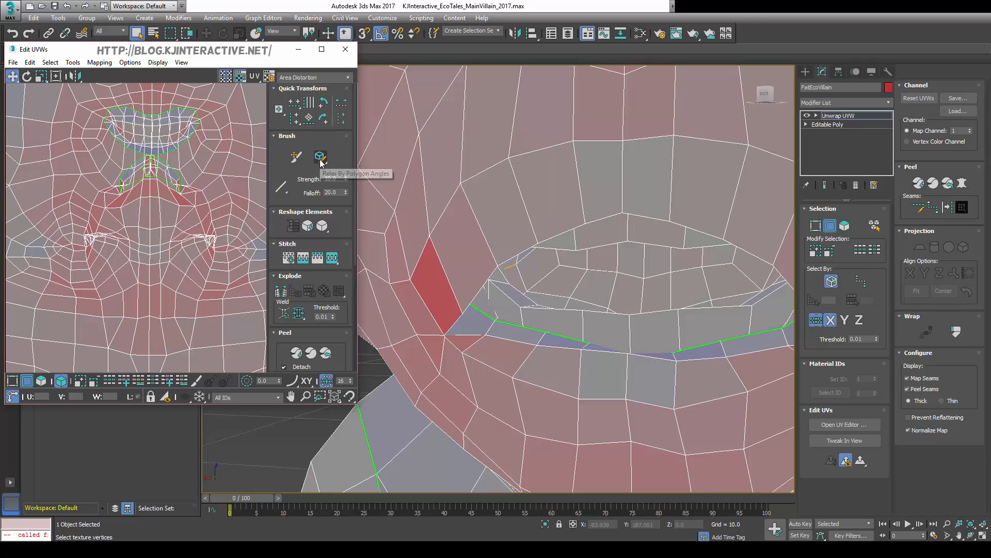
- Relax the head shell's UVs around the mouth, nose and eyes with the relax brush
mouse_move(320, 162)
left_mouse_down()
mouse_move(322, 185)
mouse_move(320, 158)
left_mouse_up()
middle_click_drag(181, 175, 194, 219)
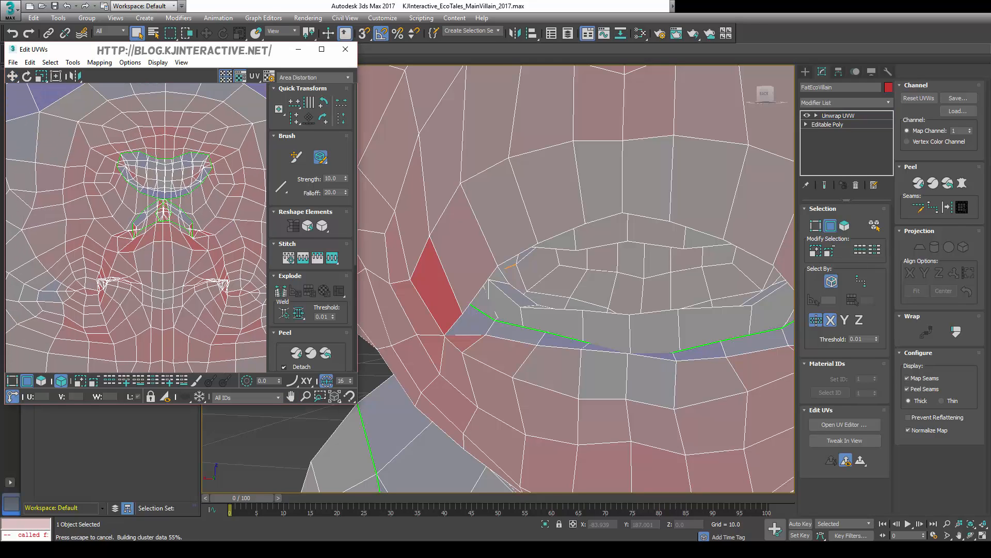
mouse_move(194, 219)
left_mouse_down()
mouse_move(194, 235)
mouse_move(161, 210)
mouse_move(145, 232)
left_mouse_up()
scroll(145, 232, "down", 6)
scroll(145, 232, "up", 4)
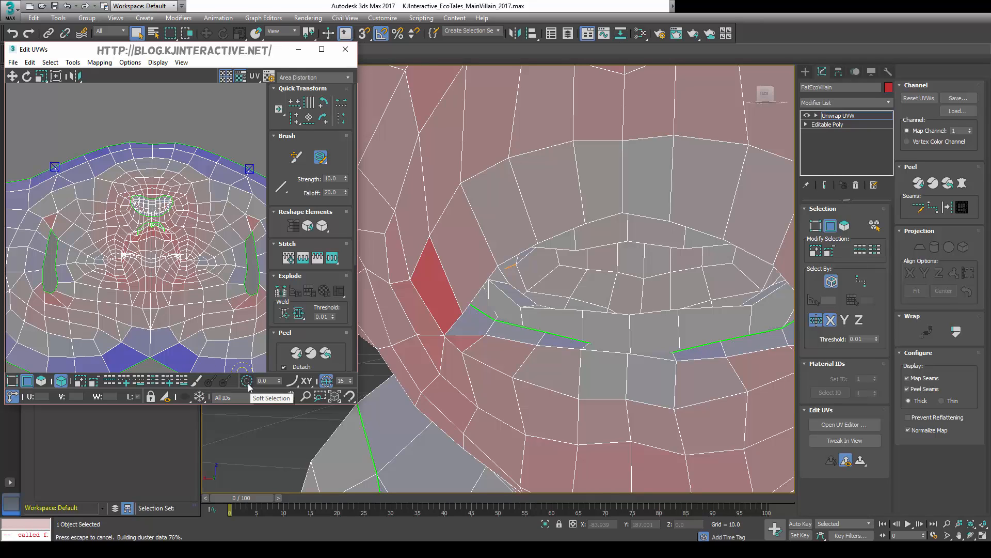
- Adjust the soft selection falloff to 1.0 and its edge limit to 15, relaxing the mouth area of the head shell further
left_click_drag(277, 380, 274, 328)
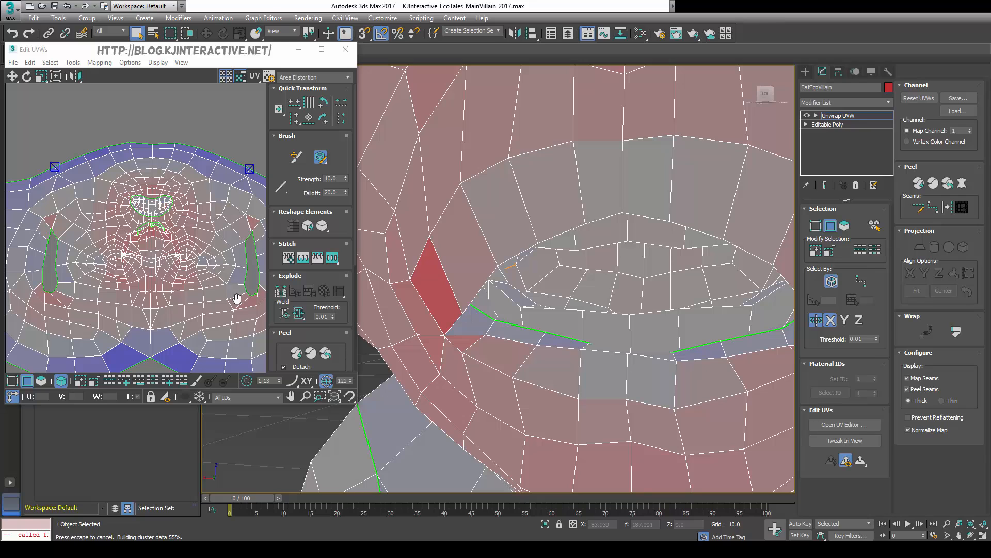
scroll(173, 257, "up", 3)
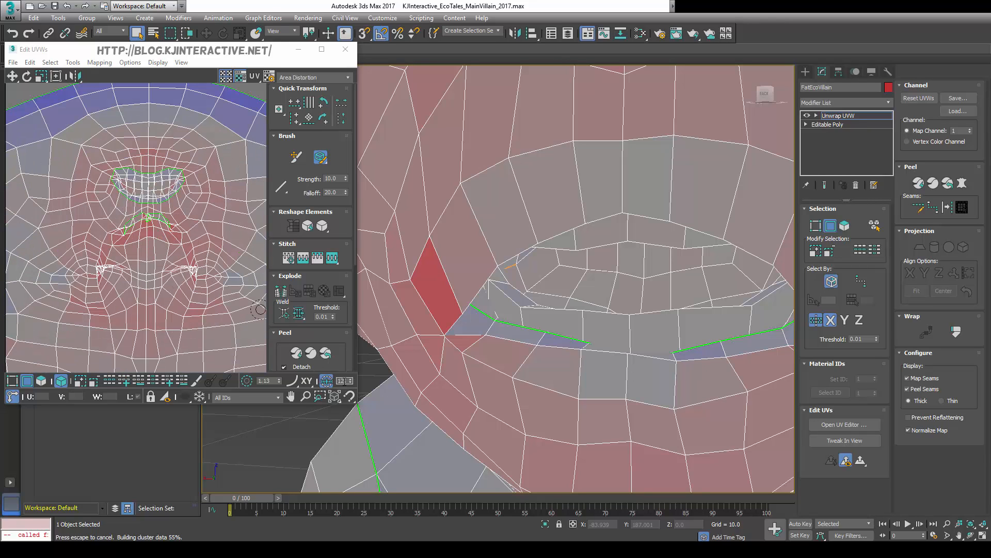
left_click_drag(344, 380, 319, 381)
scroll(170, 232, "down", 3)
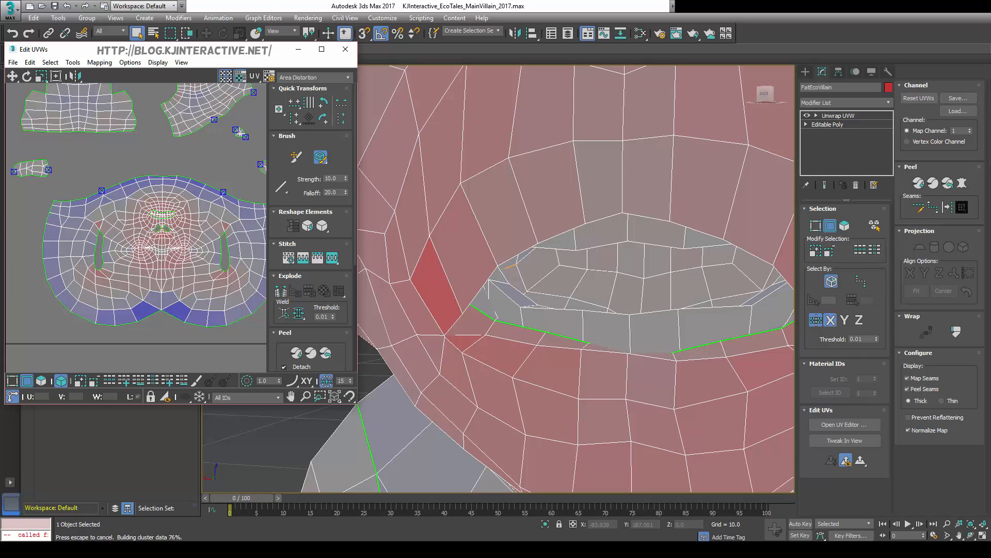
- In edge mode, leave the relax brush and select the border edge loop around the mouth opening on the head shell
left_click(829, 320)
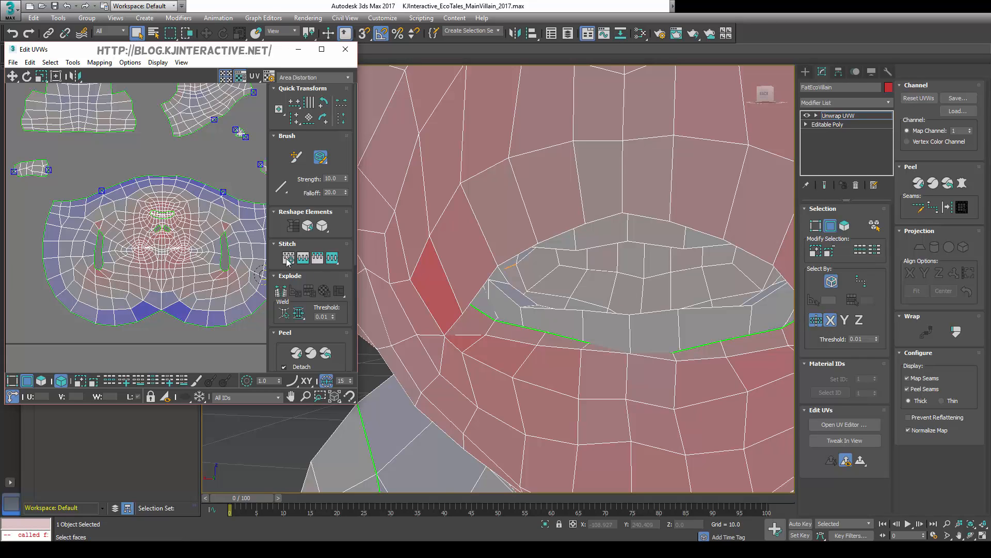
key("1")
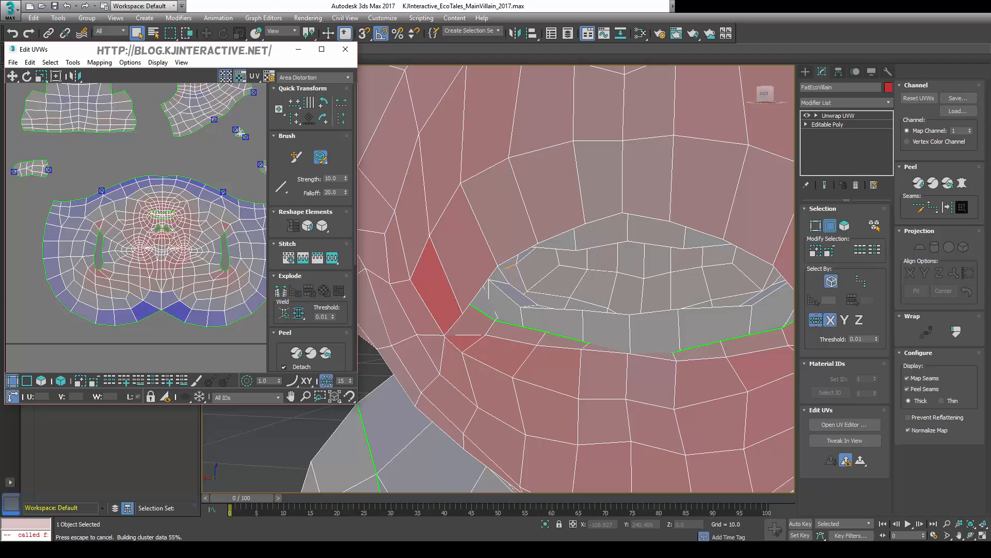
key("2")
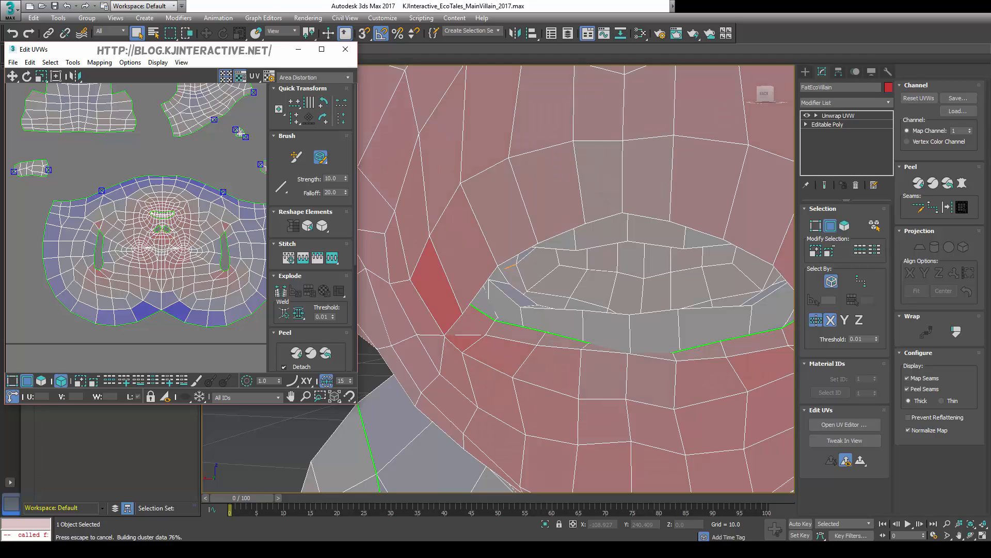
scroll(153, 216, "up", 6)
middle_click_drag(189, 225, 134, 258)
scroll(134, 258, "up", 2)
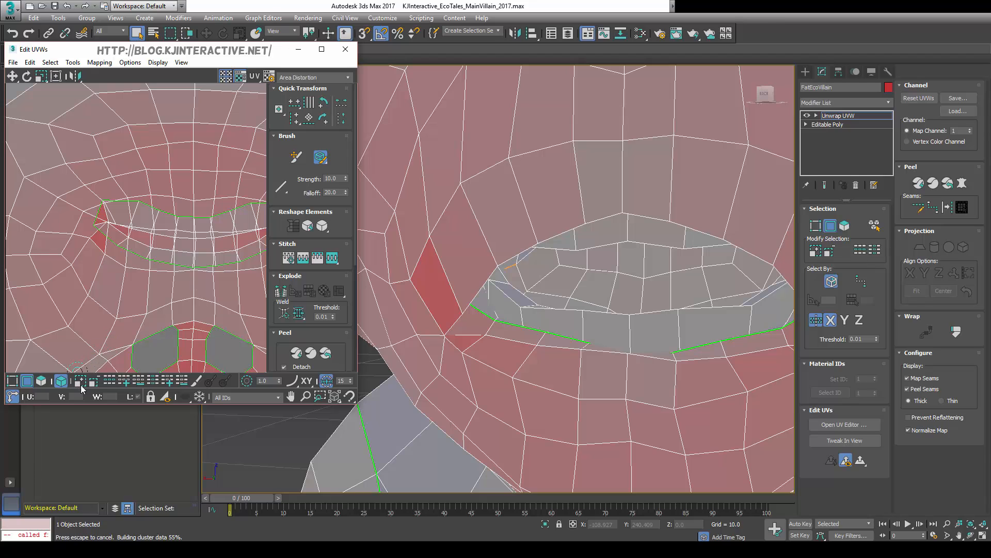
left_click(195, 383)
double_click(161, 261)
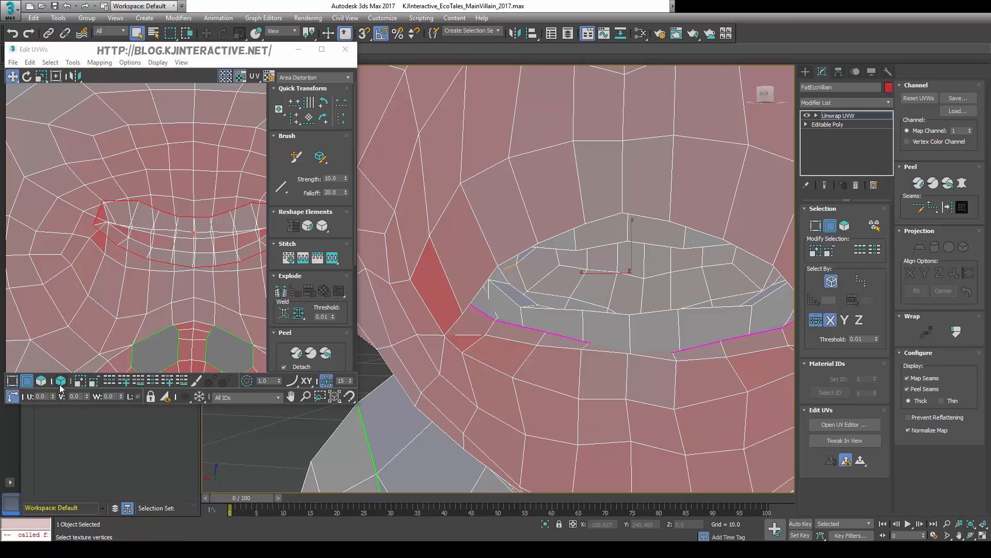
left_click(143, 253)
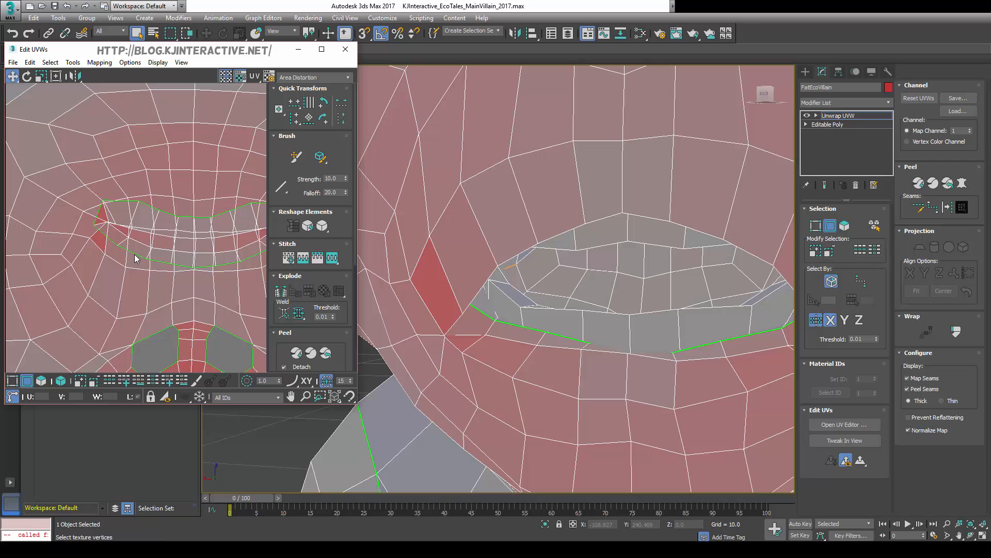
double_click(136, 254)
- Scale the selected mouth loop vertically until its UVs are almost flat
middle_click_drag(184, 268, 166, 160)
scroll(132, 271, "down", 5)
scroll(160, 266, "down", 5)
scroll(99, 242, "up", 3)
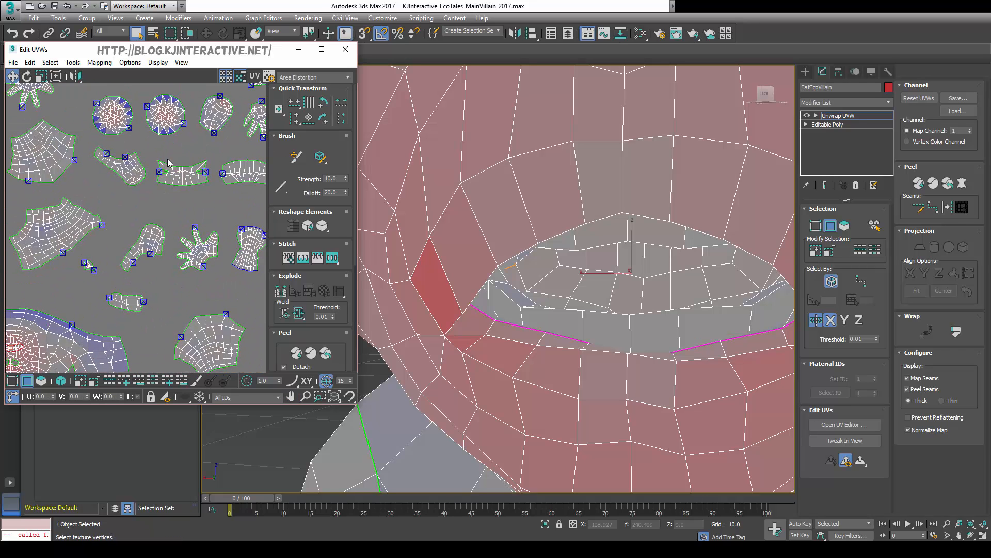
scroll(166, 160, "down", 2)
scroll(78, 310, "up", 6)
middle_click_drag(129, 258, 115, 299)
scroll(187, 222, "down", 2)
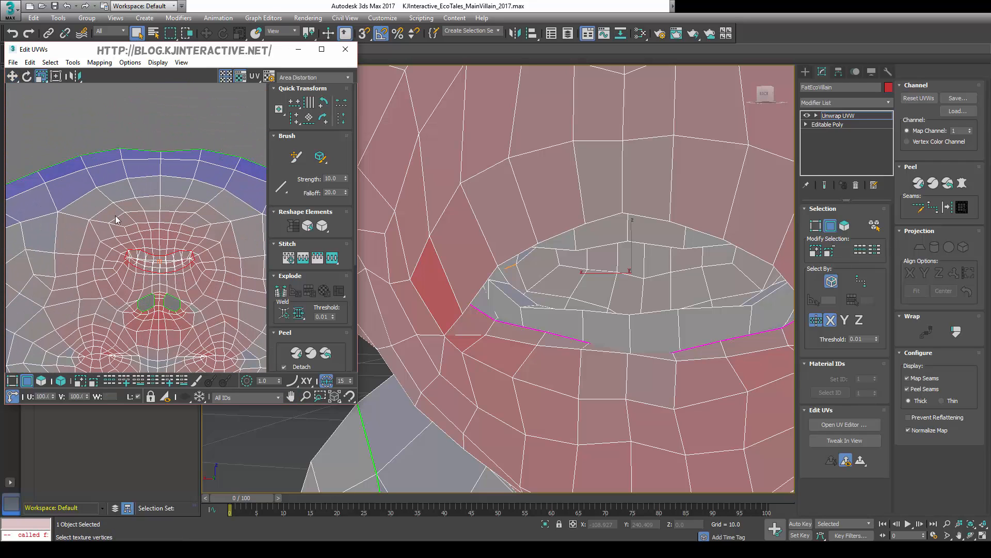
scroll(116, 220, "up", 1)
left_click(41, 77)
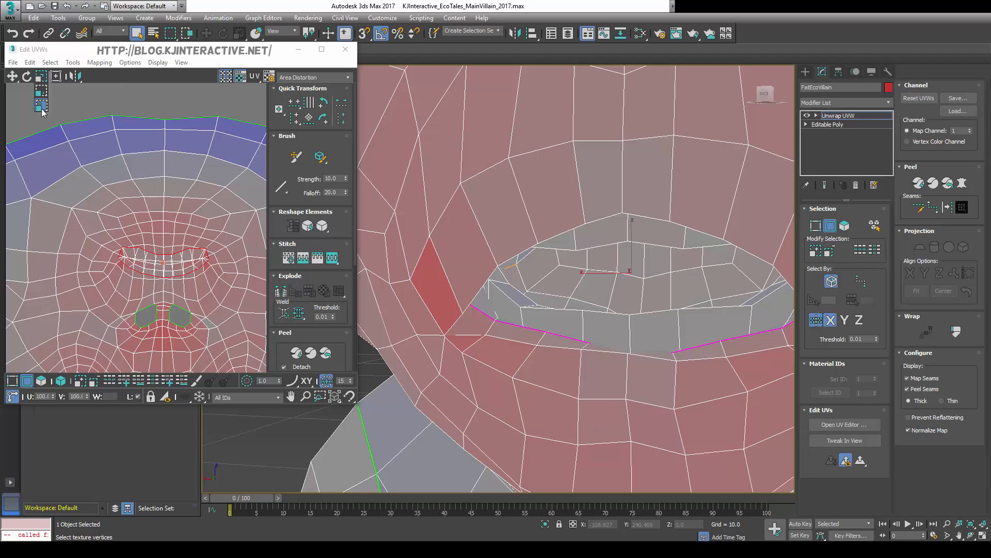
left_click(41, 107)
scroll(149, 261, "down", 4)
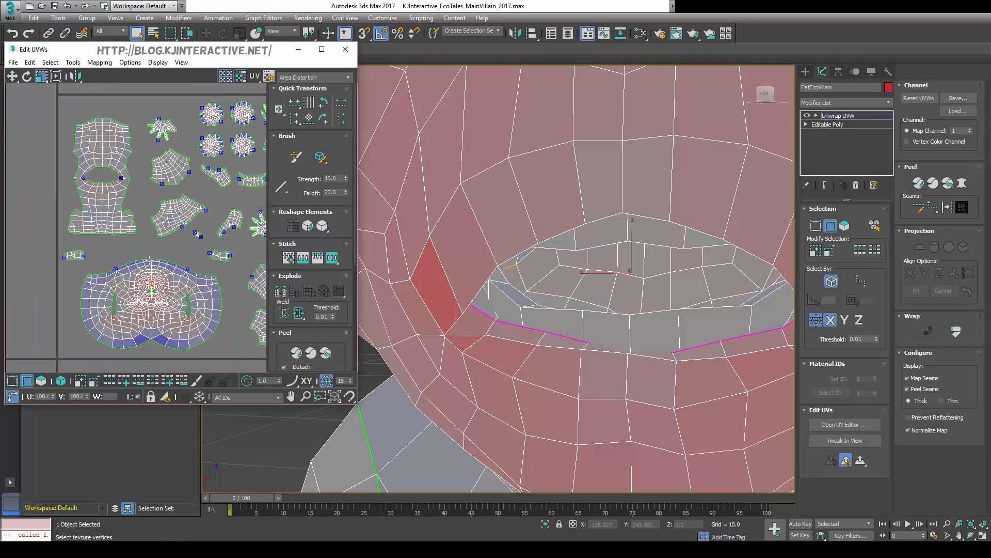
scroll(174, 243, "up", 4)
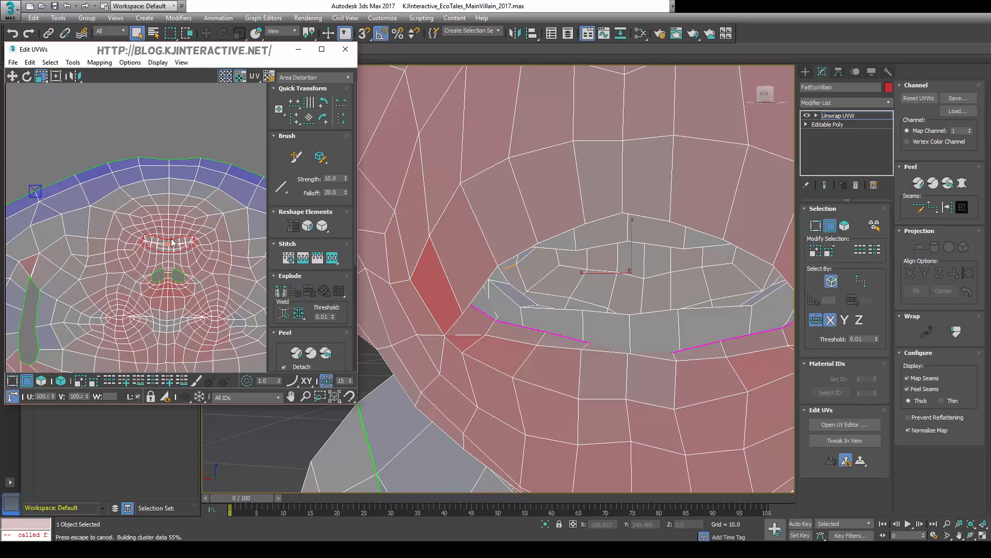
left_click_drag(166, 239, 166, 375)
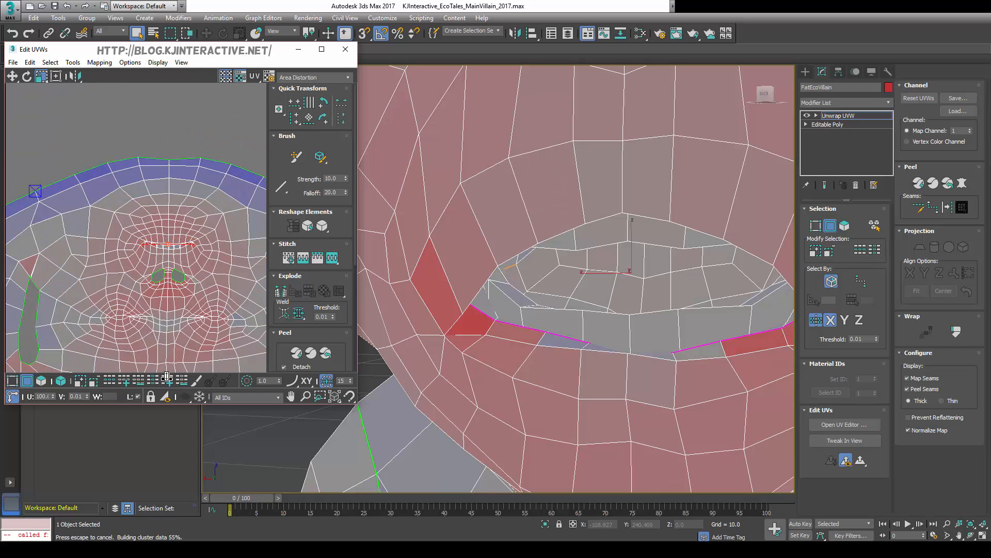
scroll(182, 245, "up", 6)
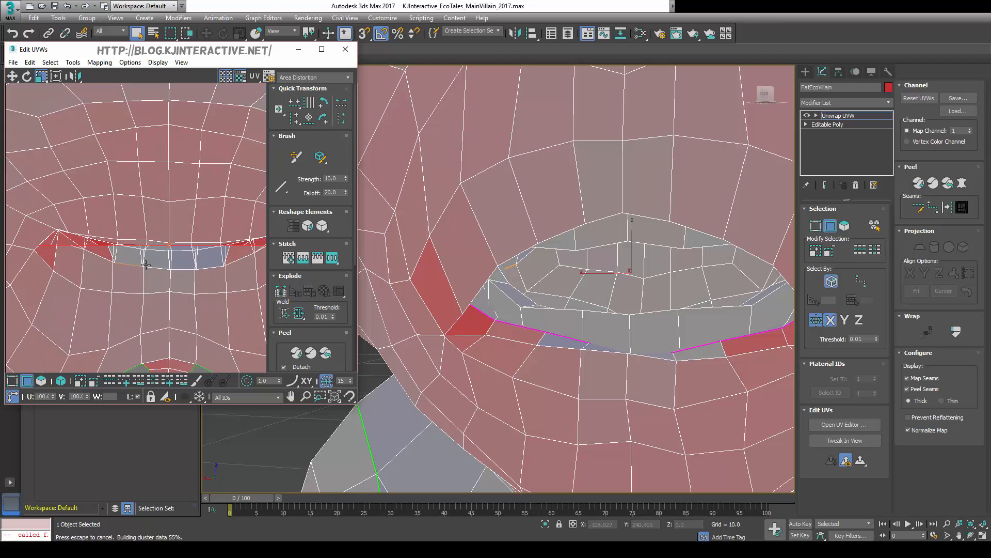
scroll(182, 246, "down", 5)
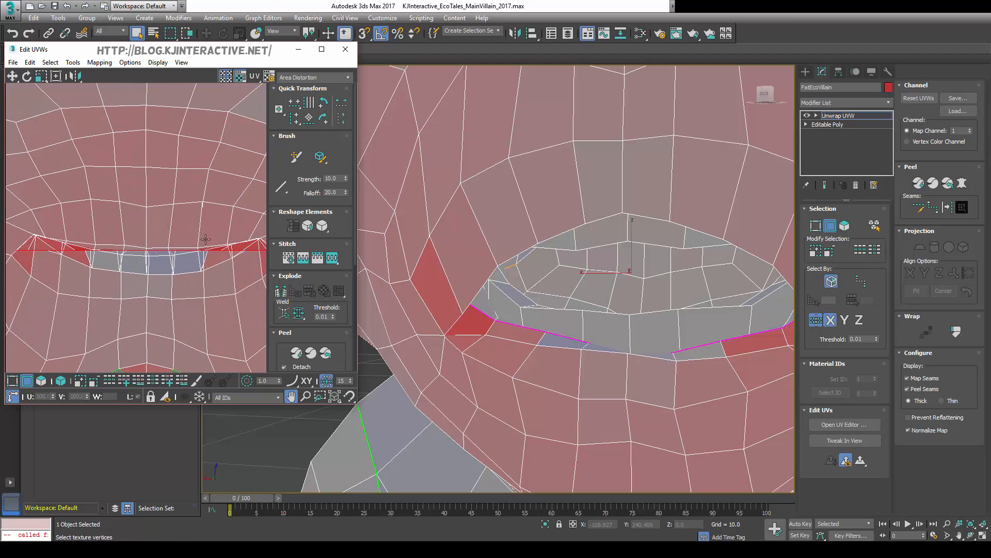
- Push the UVs around both corners of the mouth with the Paint Move brush
left_click(296, 156)
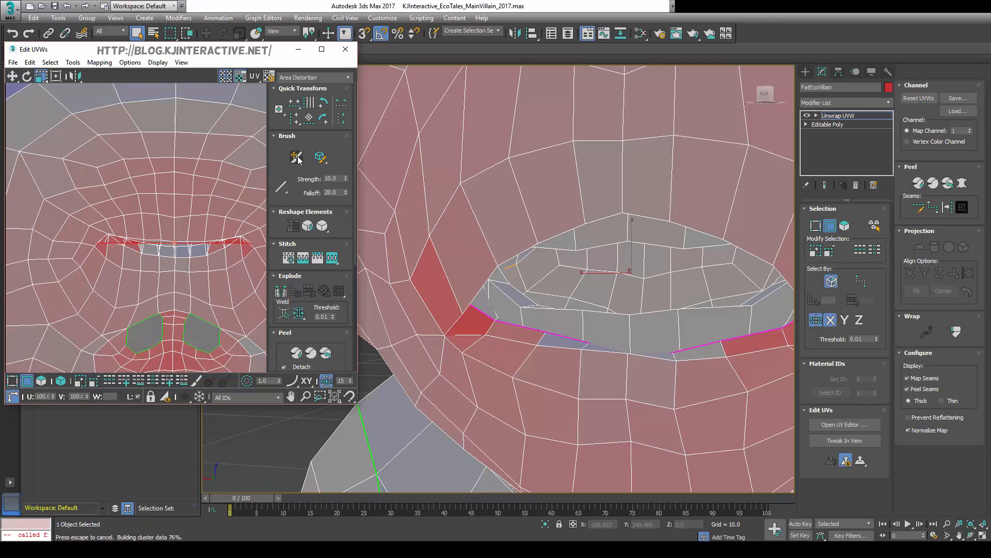
mouse_move(139, 261)
left_mouse_down()
mouse_move(104, 227)
mouse_move(111, 214)
mouse_move(135, 221)
left_mouse_up()
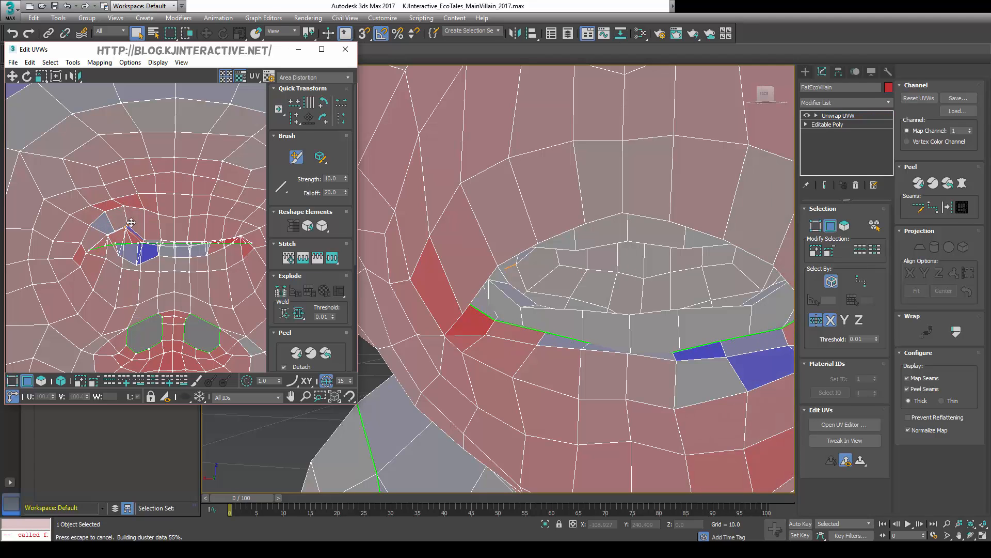
left_click(144, 266)
key("1")
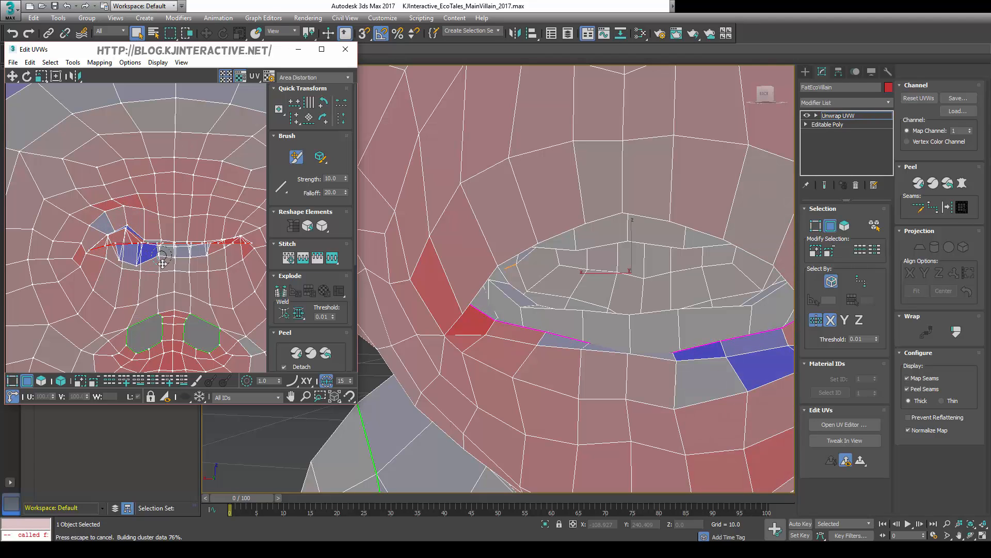
left_click_drag(245, 248, 236, 250)
key("2")
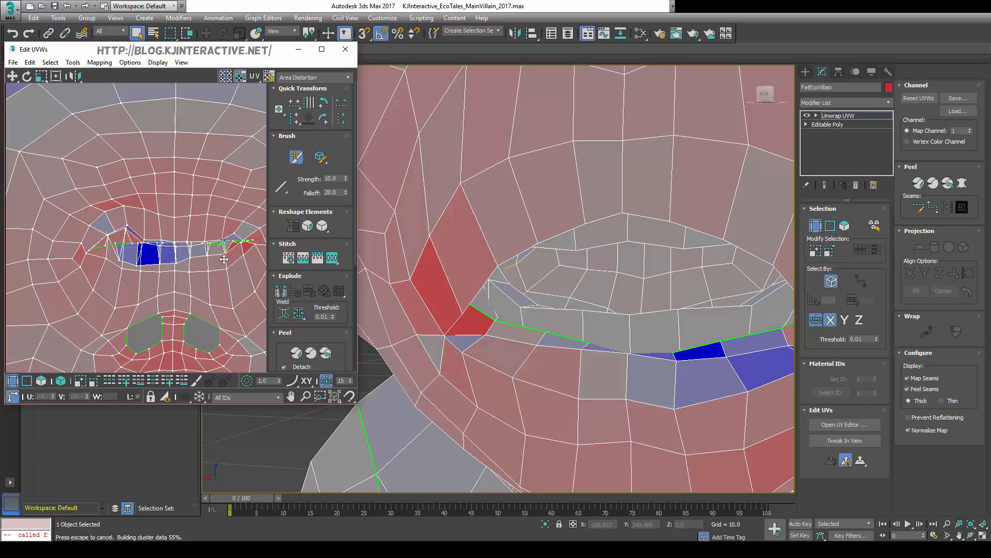
- Smooth the distorted mouth UVs on the head shell by brushing across the lips and corners with the relax brush
left_click(320, 157)
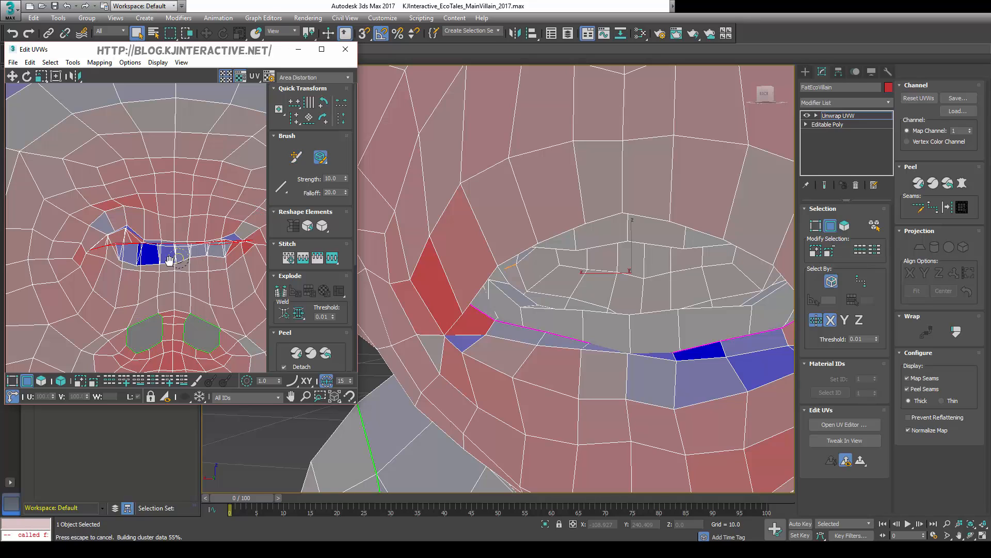
scroll(157, 264, "down", 3)
left_click_drag(153, 258, 201, 249)
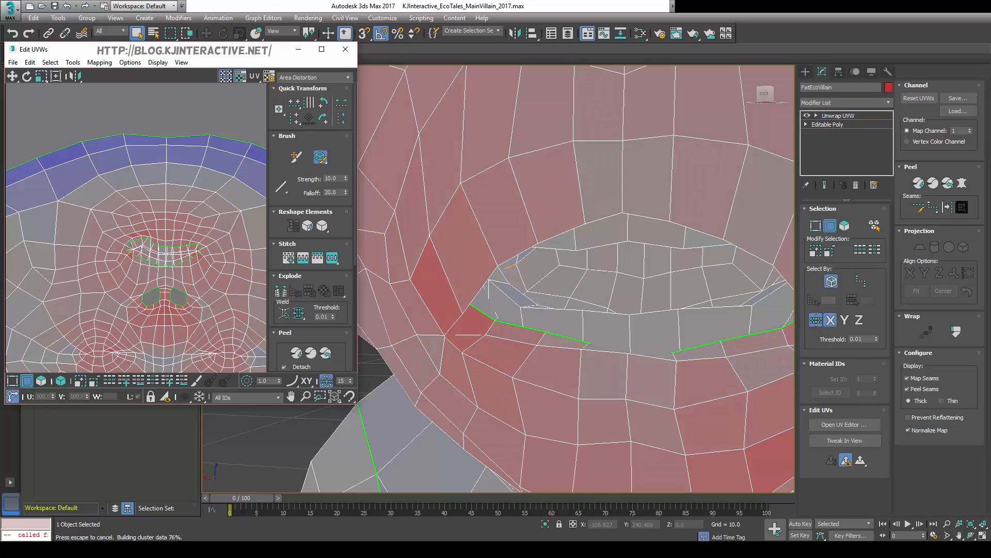
left_click_drag(131, 240, 181, 250)
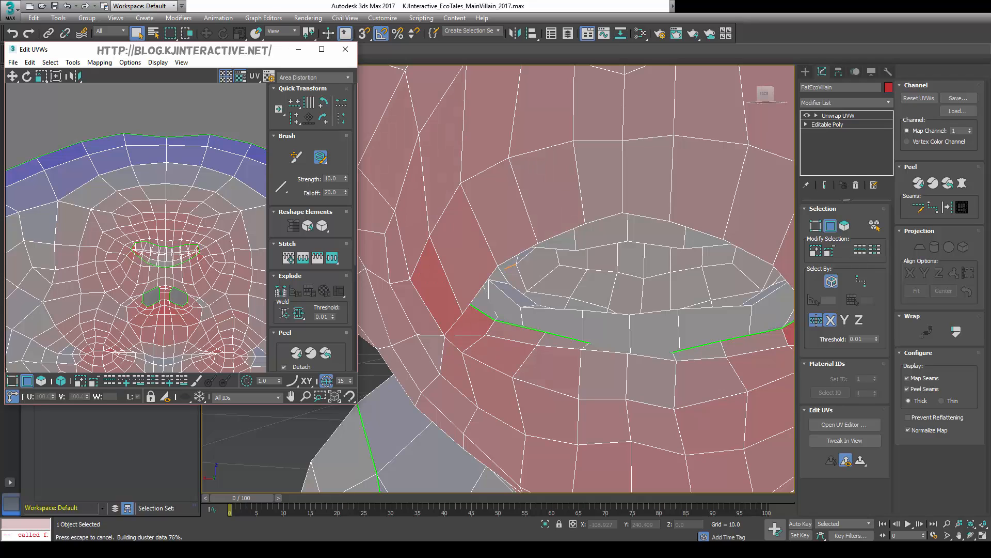
scroll(140, 252, "up", 5)
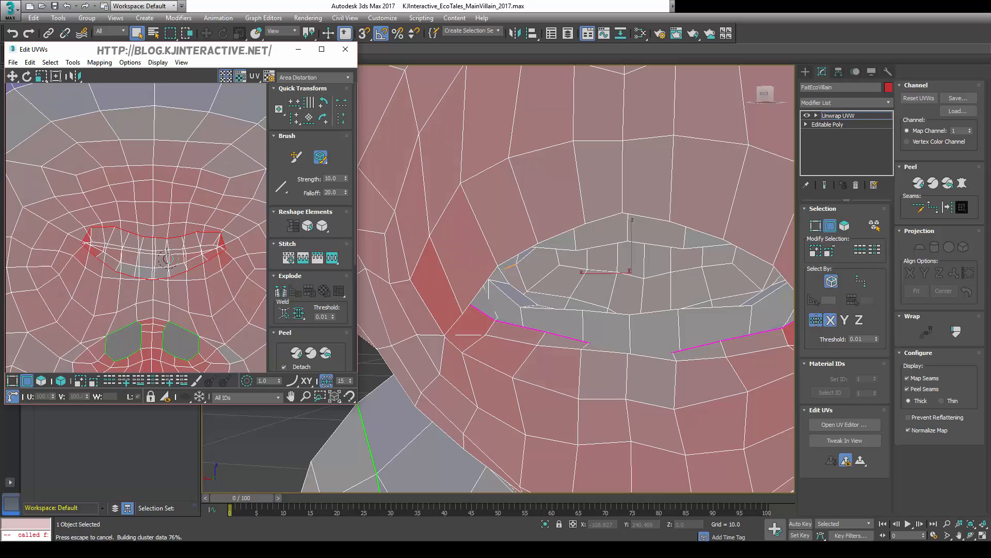
- Try scaling the mouth's border loop vertically, and undo the scaling
left_click(39, 77)
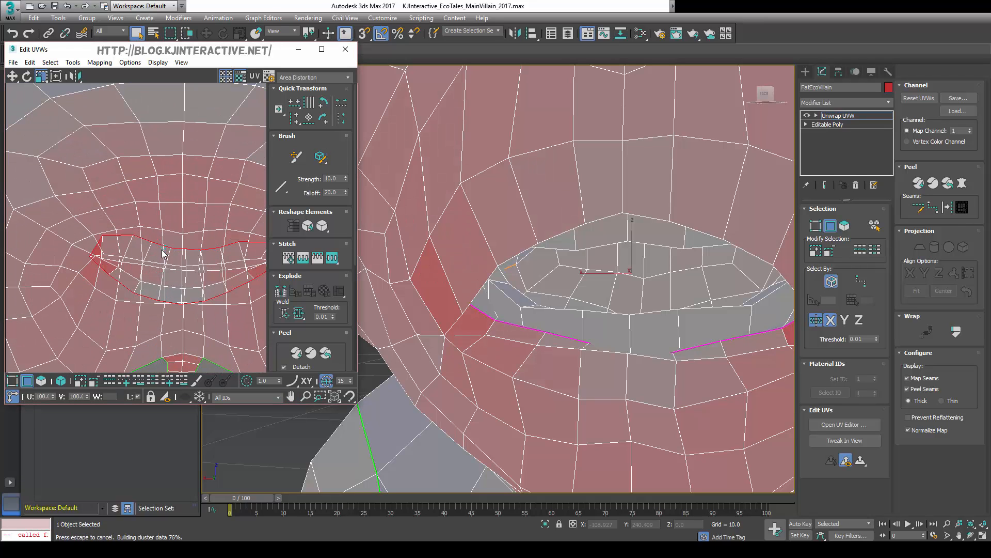
left_click_drag(159, 247, 156, 278)
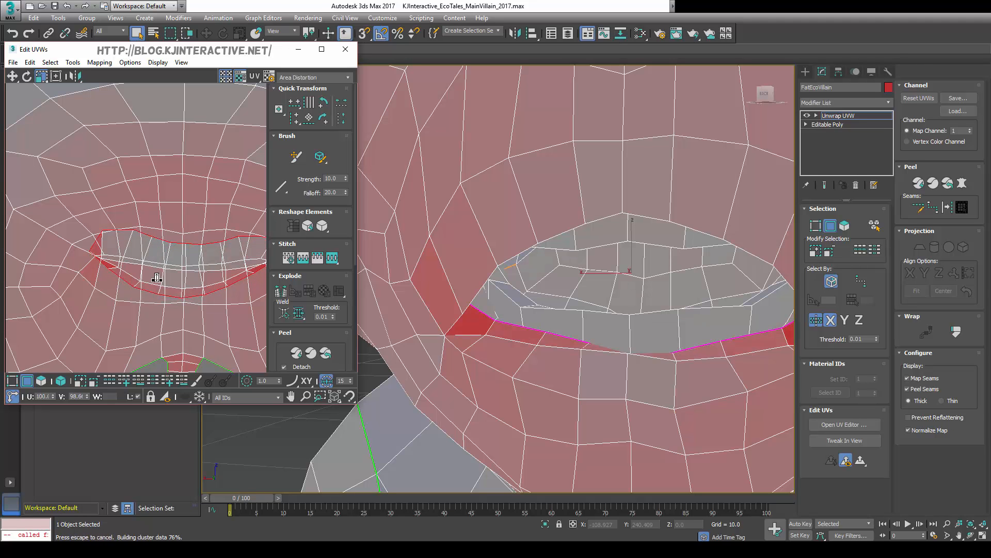
key("ctrl+z")
- Examine the packed UV shells, and check the area distortion around the mouth in the model view and on the head shell
scroll(165, 298, "down", 6)
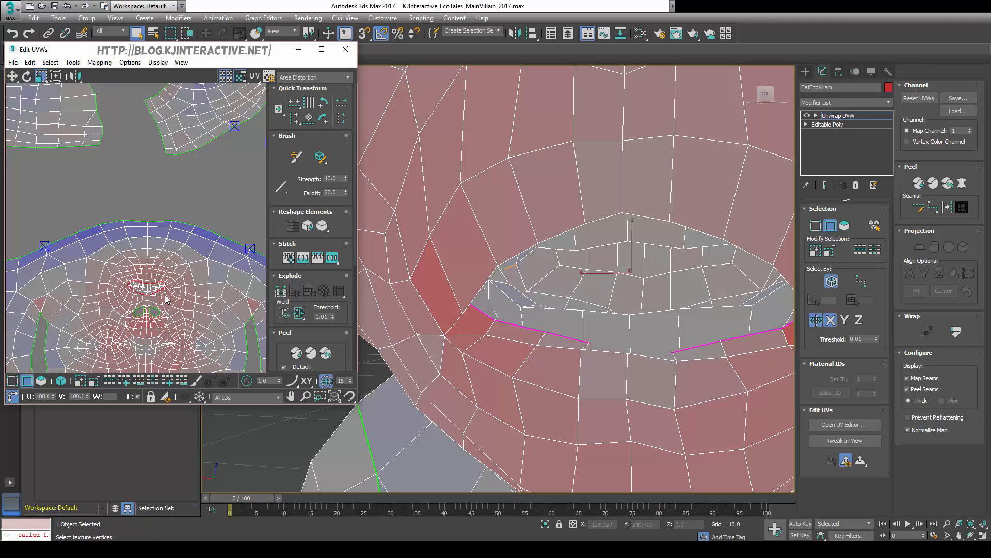
scroll(165, 296, "down", 5)
scroll(230, 259, "up", 3)
middle_click_drag(231, 259, 289, 226)
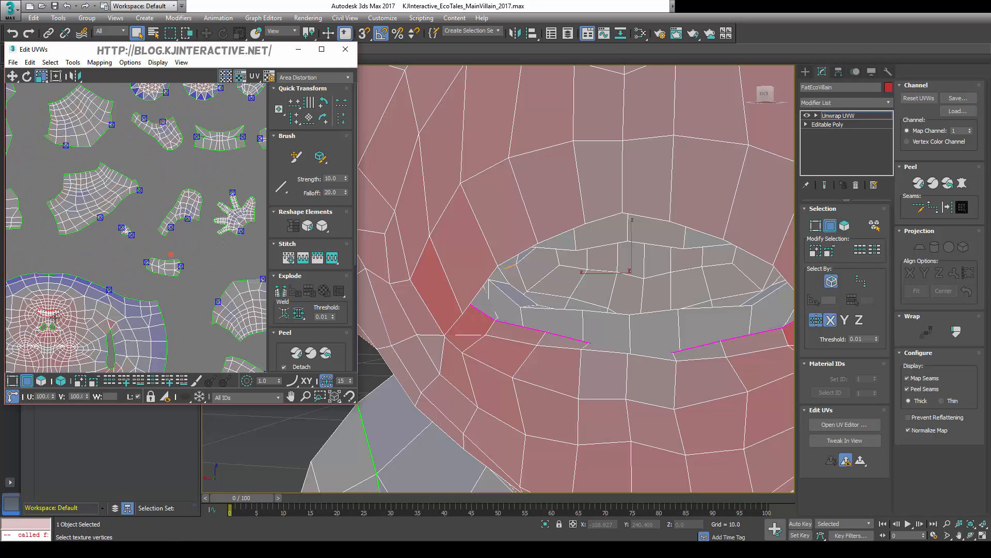
scroll(52, 317, "up", 3)
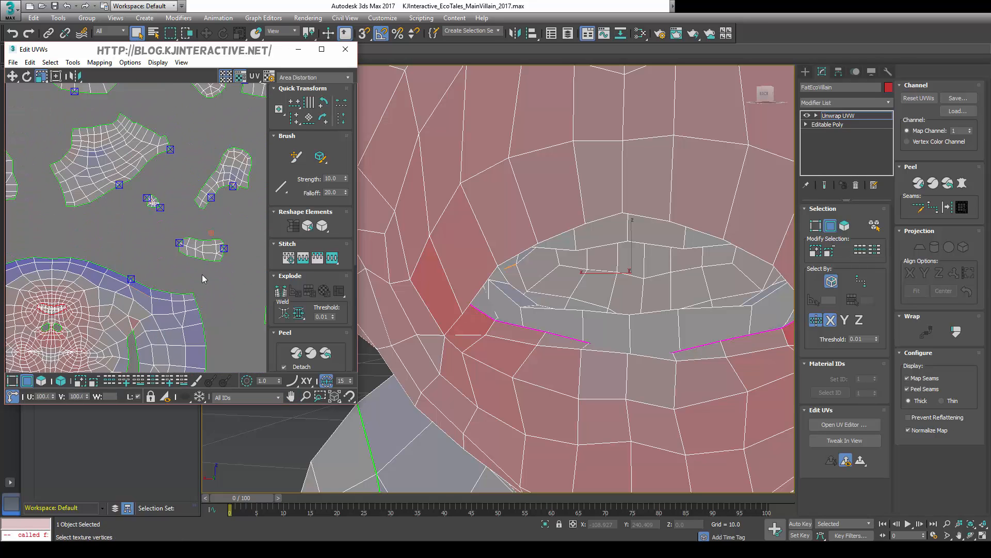
scroll(202, 279, "down", 3)
scroll(199, 217, "up", 3)
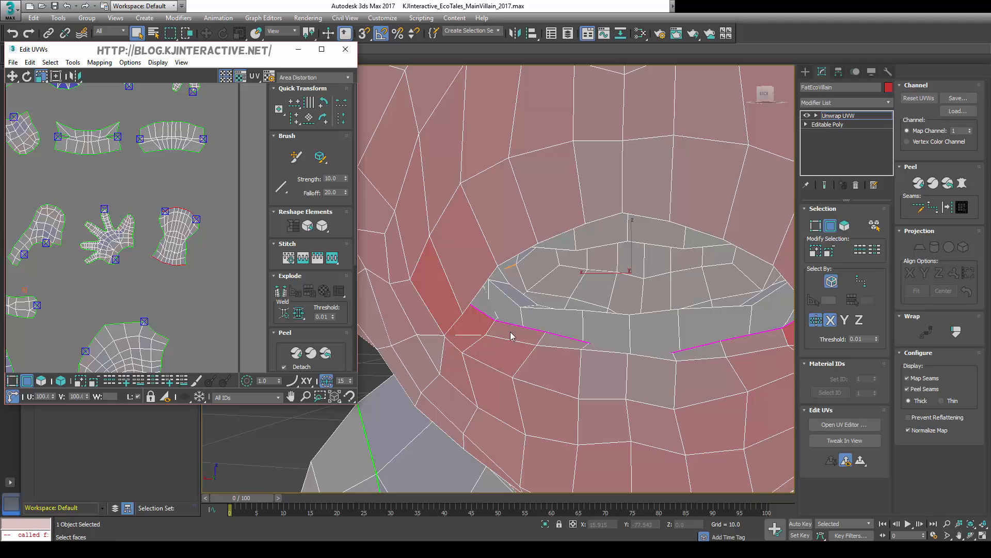
scroll(511, 335, "down", 4)
middle_click_drag(516, 346, 490, 333, "alt")
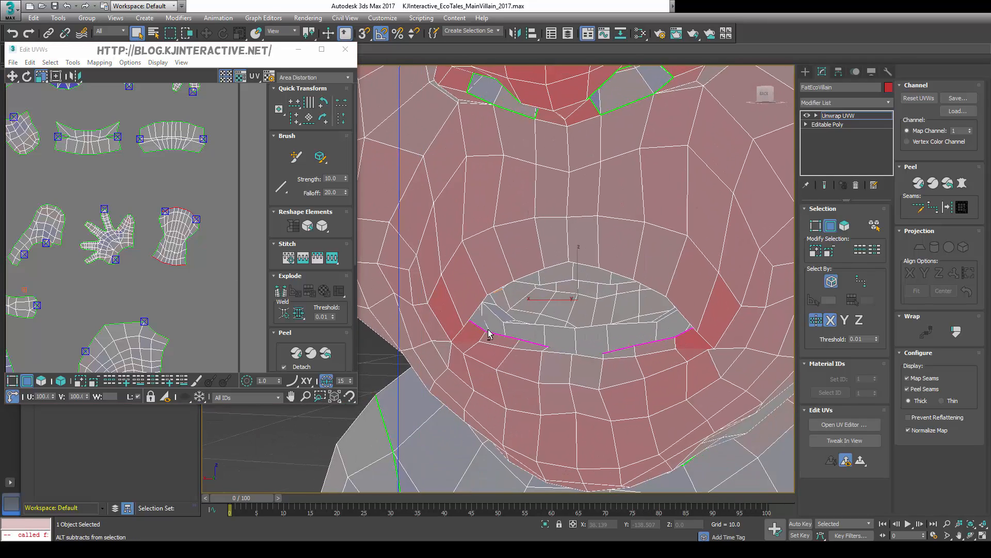
left_click_drag(225, 294, 144, 189, "alt")
middle_click_drag(88, 275, 162, 307)
scroll(155, 304, "up", 5)
scroll(161, 307, "up", 3)
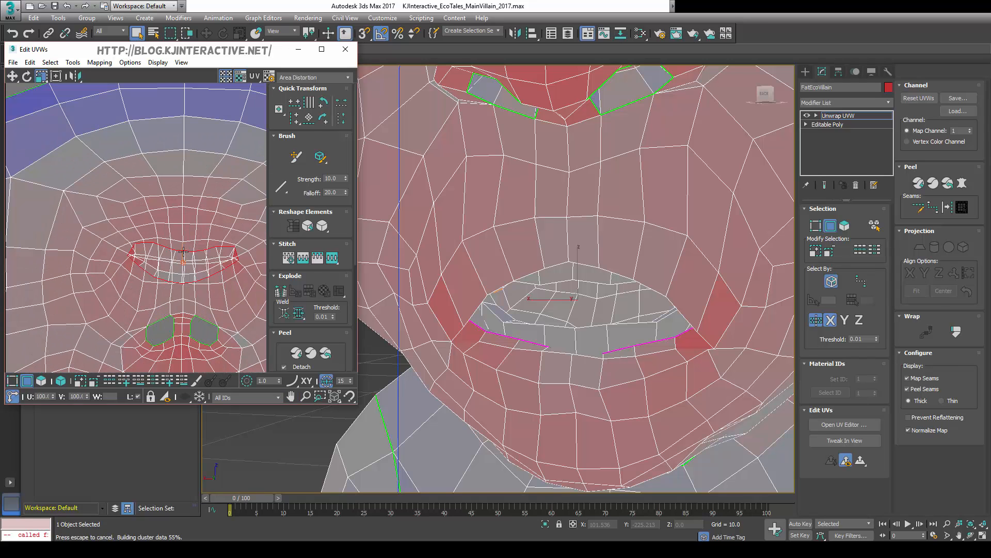
- Scale the selected mouth border loop vertically until it flattens into a nearly straight line
left_click_drag(188, 252, 184, 294)
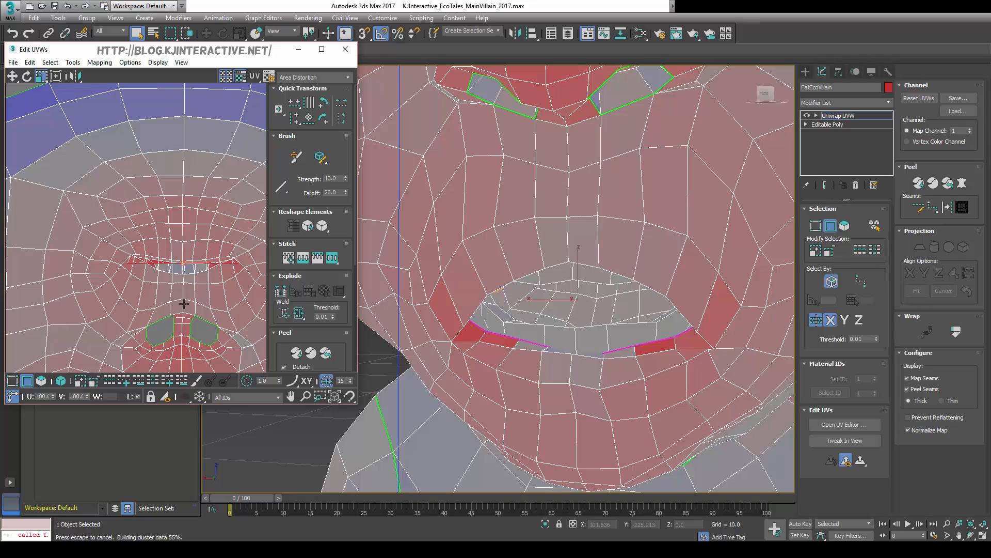
scroll(150, 312, "up", 4)
mouse_move(184, 304)
middle_mouse_down()
mouse_move(159, 317)
mouse_move(178, 297)
middle_mouse_up()
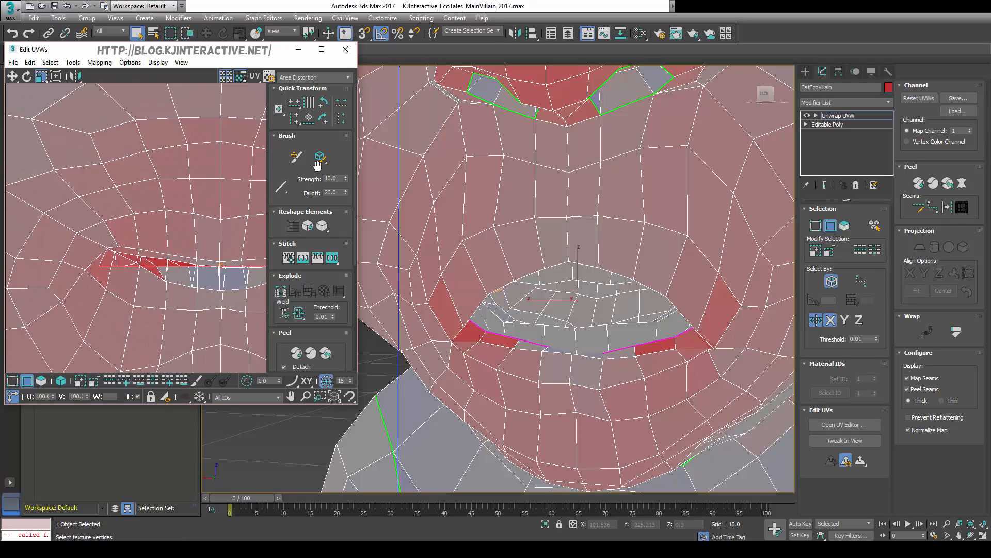
- Push the lip UVs at the left corner of the mouth on the head shell clear of the flattened loop with the Paint Move brush
left_click(296, 156)
left_click_drag(160, 281, 141, 275)
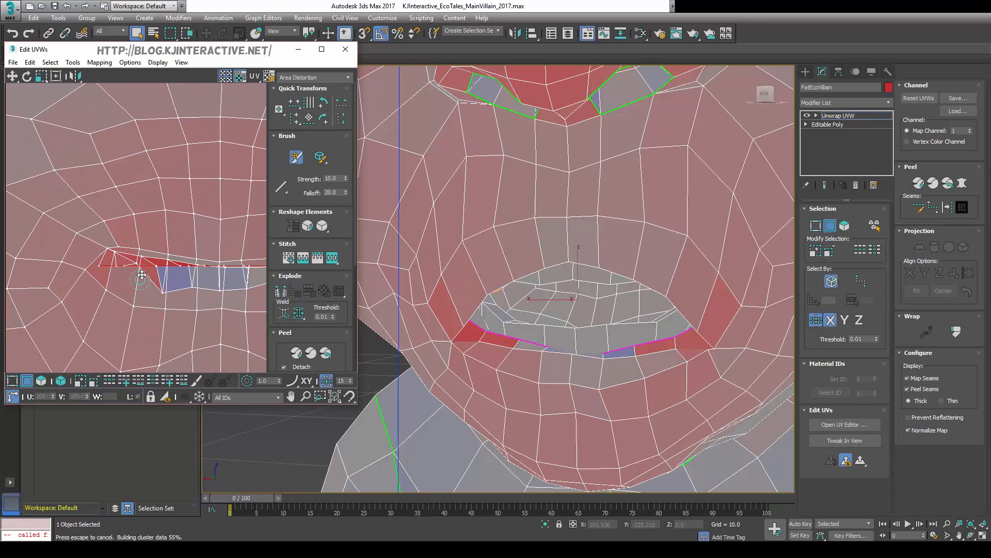
key("1")
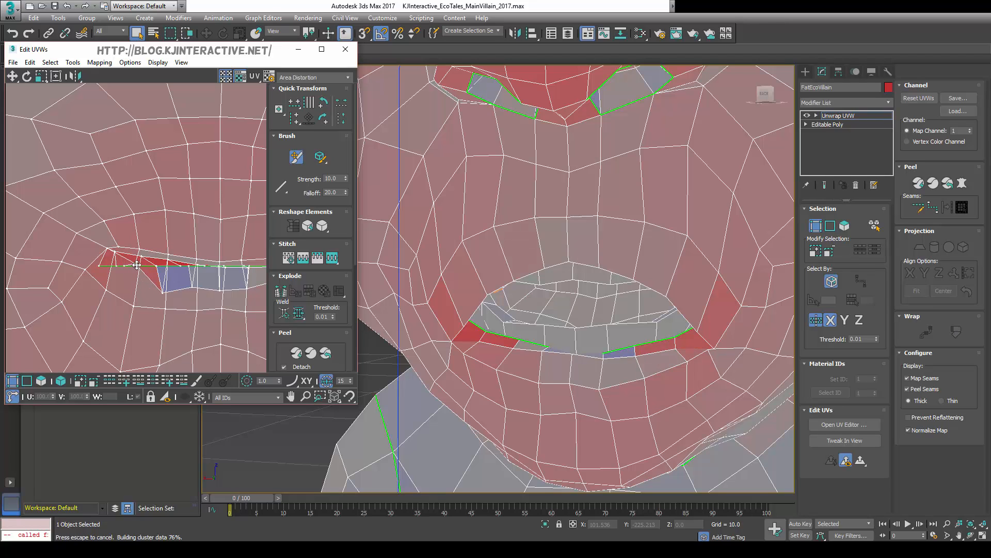
key("2")
key("1")
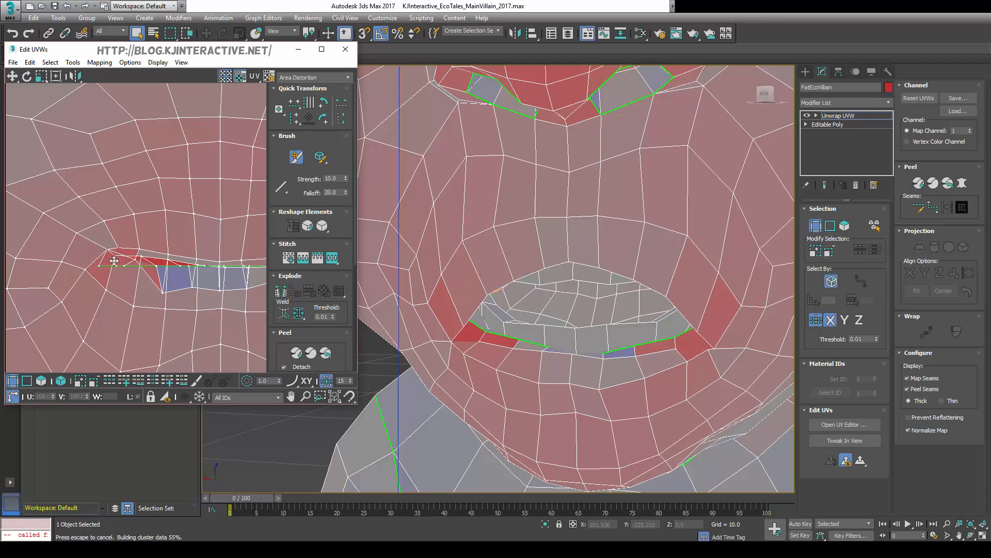
key("2")
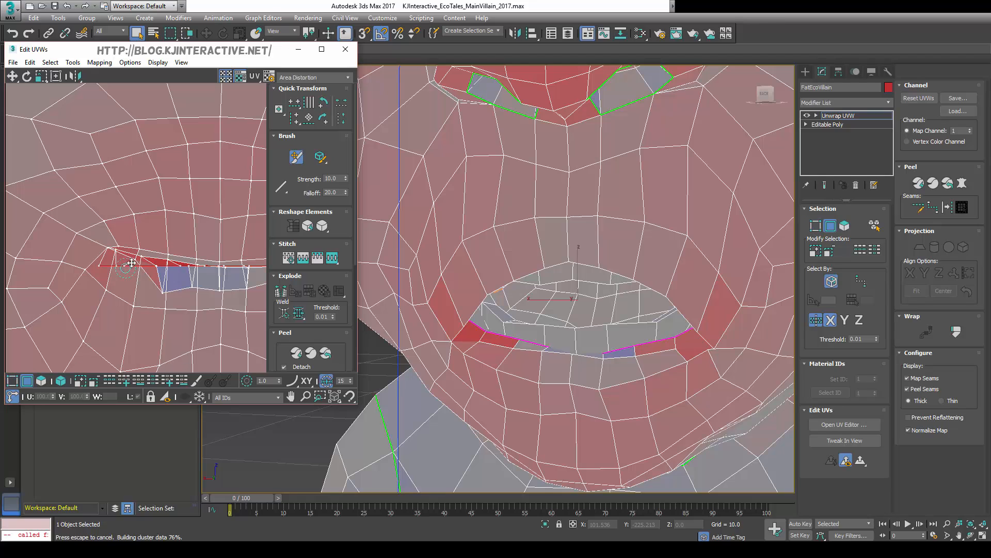
key("1")
mouse_move(142, 253)
left_mouse_down()
mouse_move(137, 285)
mouse_move(156, 268)
mouse_move(169, 273)
mouse_move(169, 303)
left_mouse_up()
key("2")
key("1")
key("2")
key("1")
key("2")
key("1")
key("2")
key("1")
key("2")
- Push the UVs beside the flattened loop along the middle and right half of the mouth with the Paint Move brush
middle_click_drag(193, 318, 167, 287)
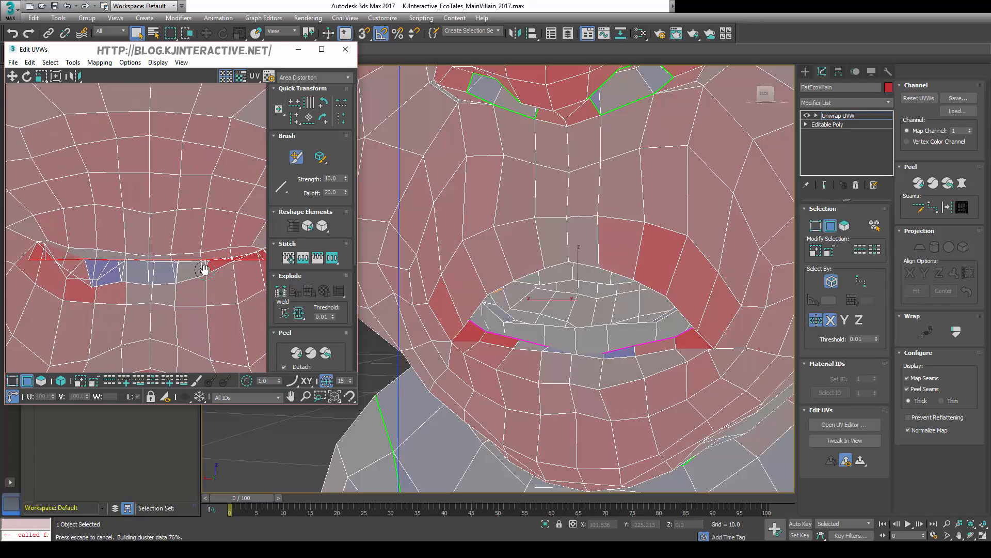
key("1")
mouse_move(205, 270)
left_mouse_down()
mouse_move(206, 283)
mouse_move(179, 278)
left_mouse_up()
key("2")
key("1")
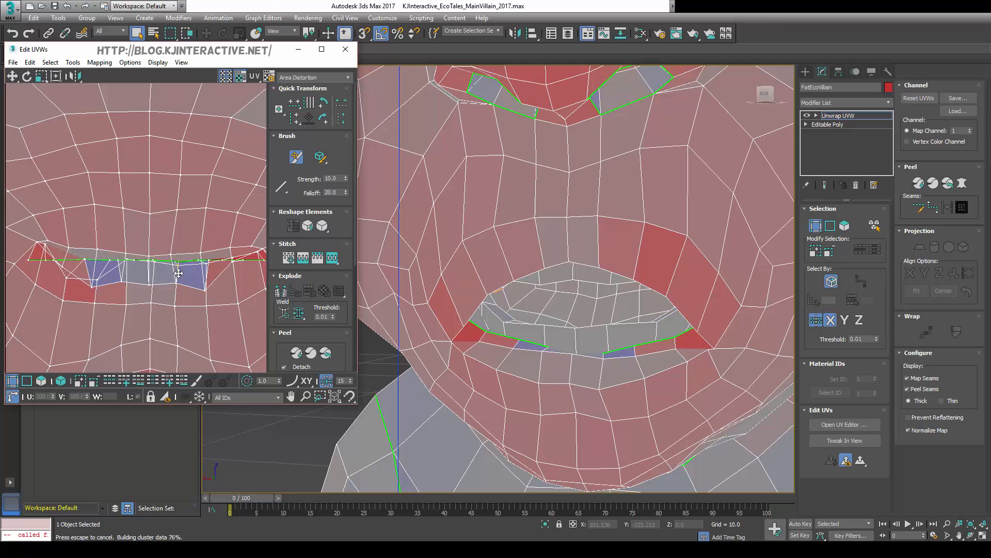
key("2")
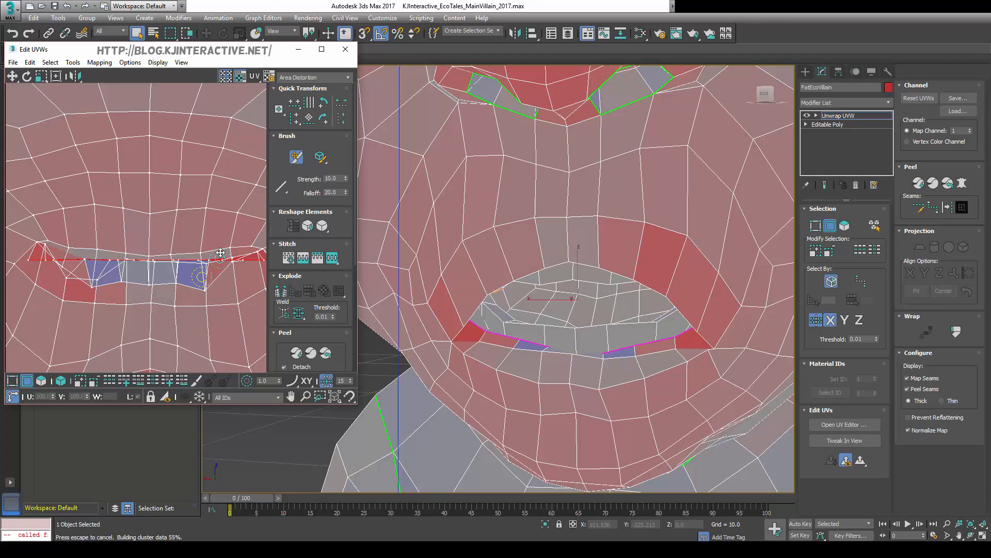
key("1")
key("2")
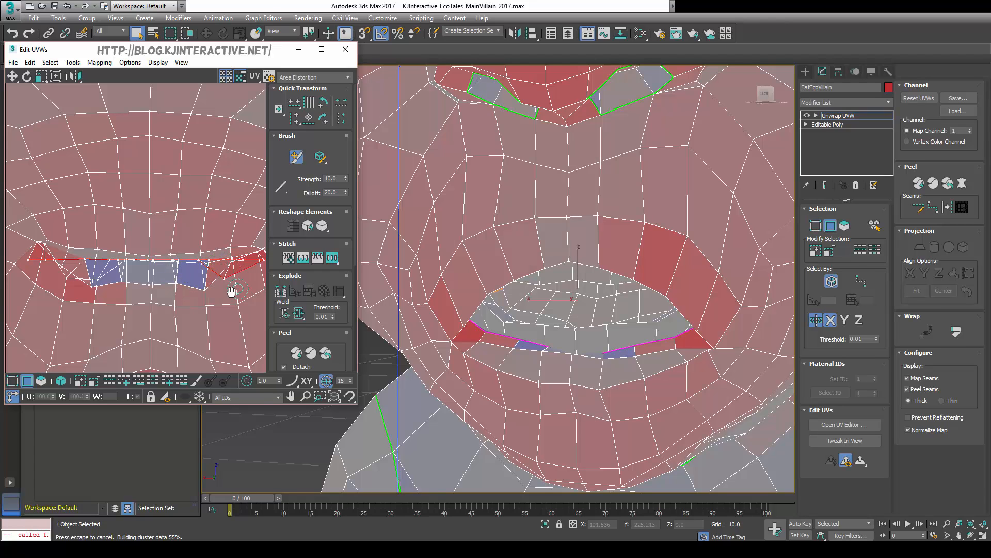
- Smooth the lip UVs across the whole mouth on the head shell with the relax brush
key("1")
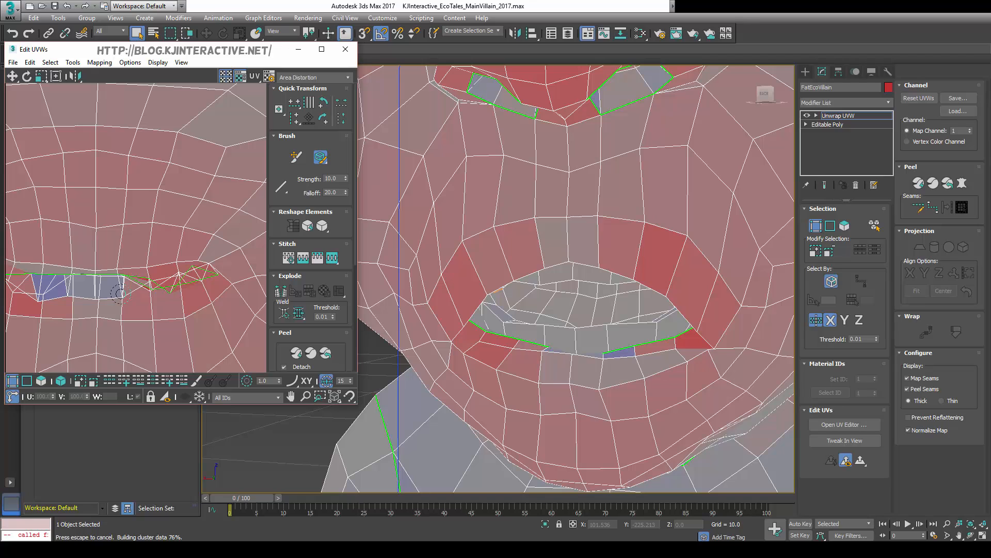
key("2")
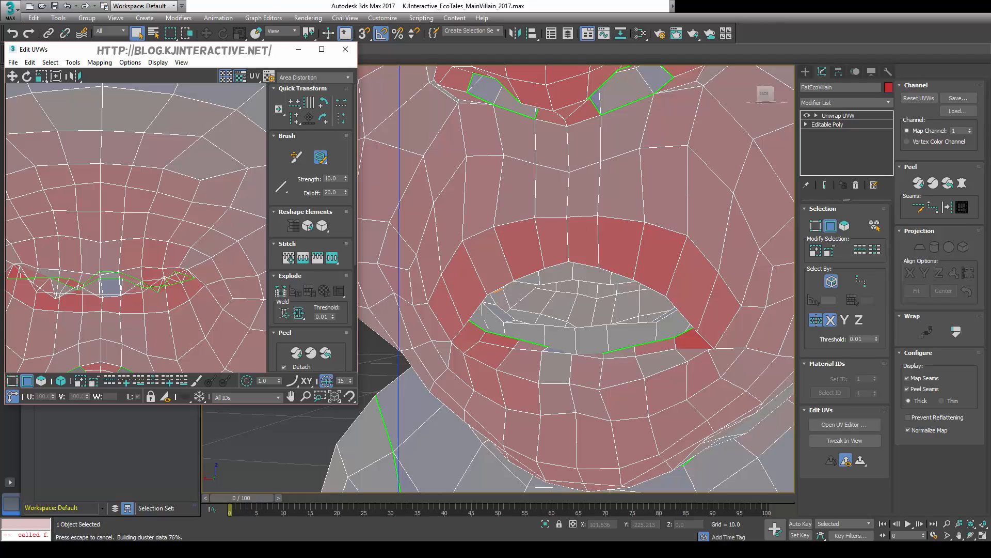
key("1")
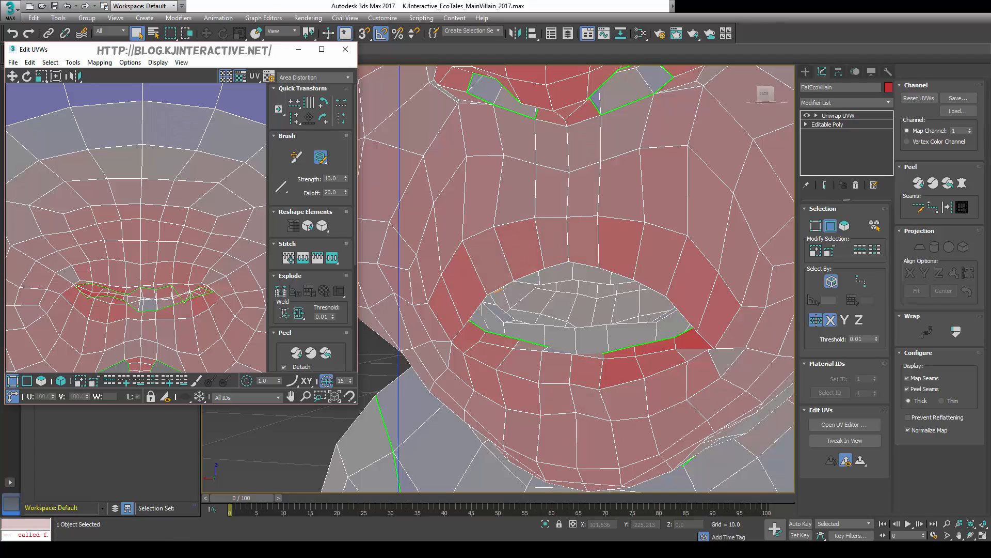
- Activate the scale tool for the mouth border loop, and subtract the small cuff-shaped shell's border from the edge selection
scroll(195, 301, "up", 2)
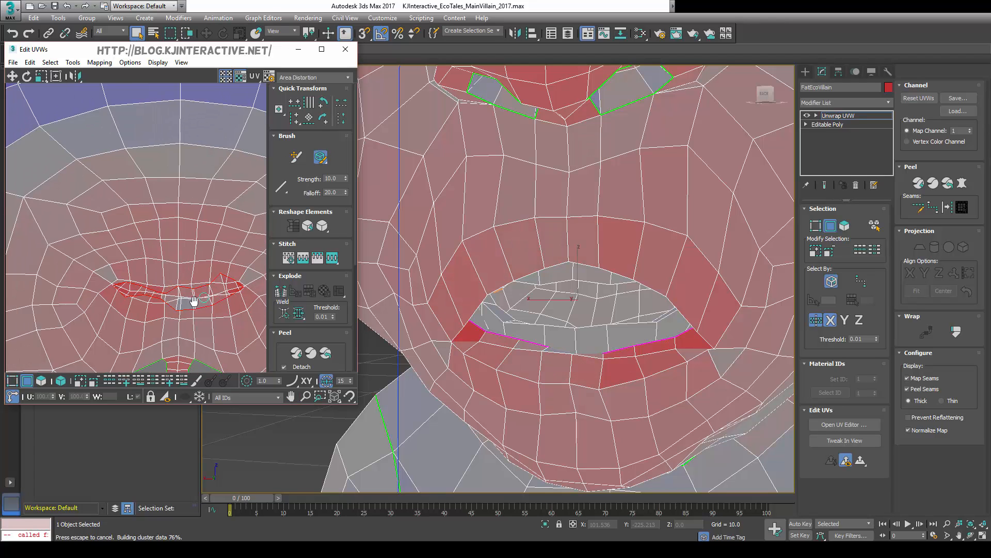
middle_click_drag(174, 312, 152, 308)
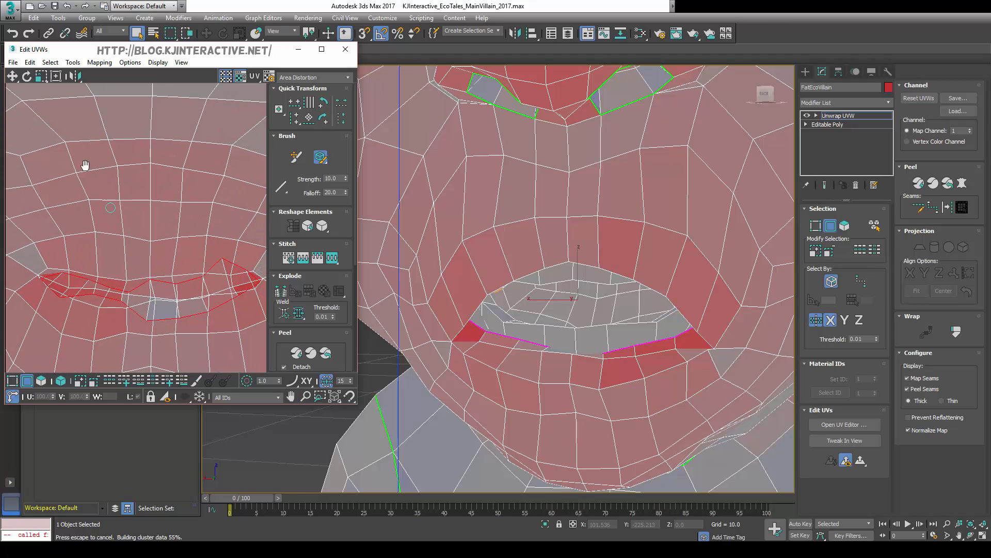
left_click(41, 76)
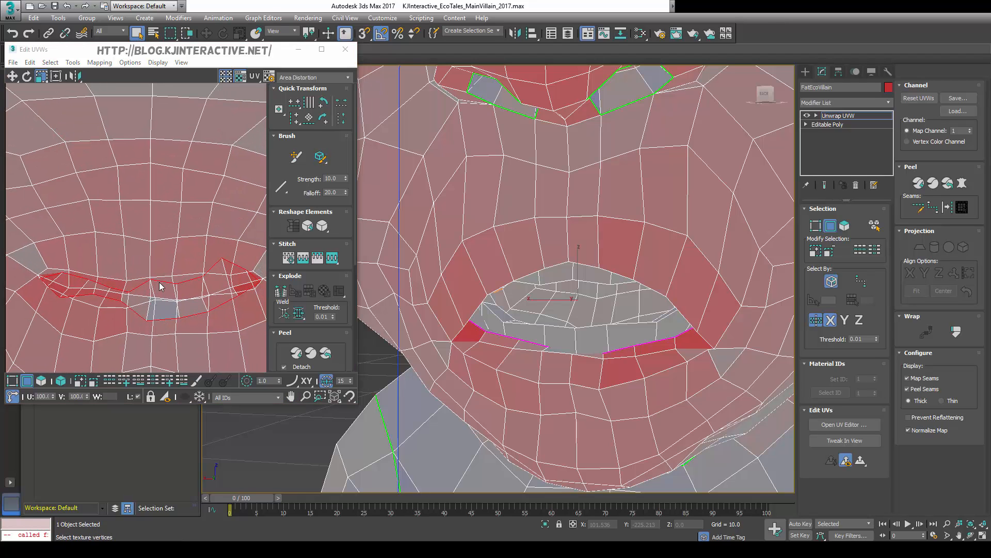
scroll(177, 303, "down", 8)
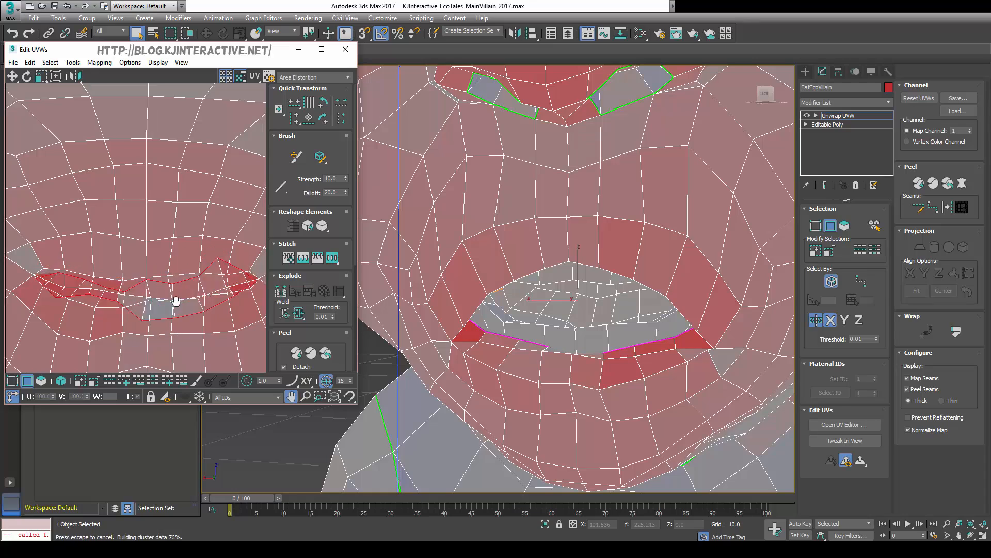
scroll(199, 300, "down", 3)
middle_click_drag(199, 300, 109, 313)
middle_click_drag(187, 252, 124, 272)
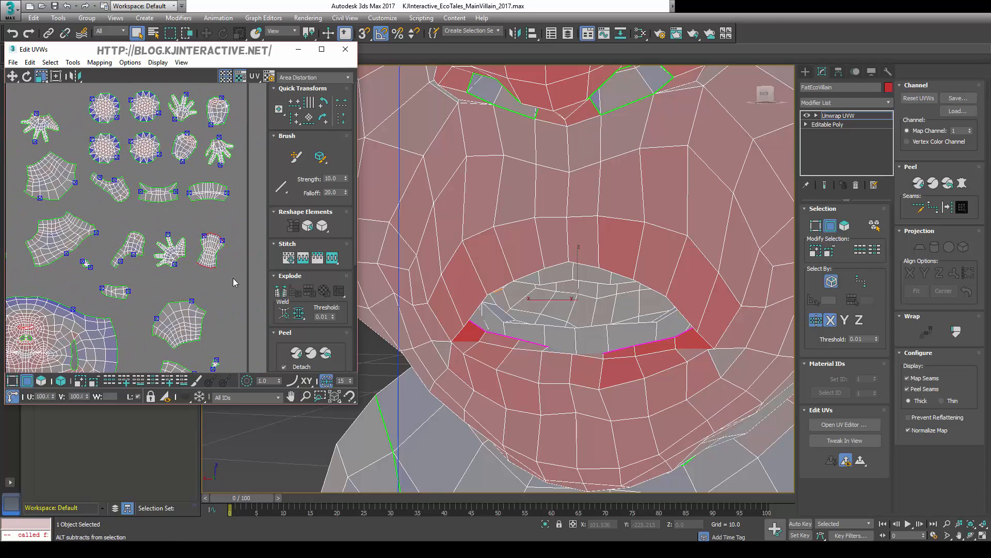
left_click_drag(232, 278, 191, 222)
- Scale the relaxed mouth border loop vertically on the head shell to straighten it again
middle_click_drag(37, 278, 137, 236)
scroll(124, 284, "up", 10)
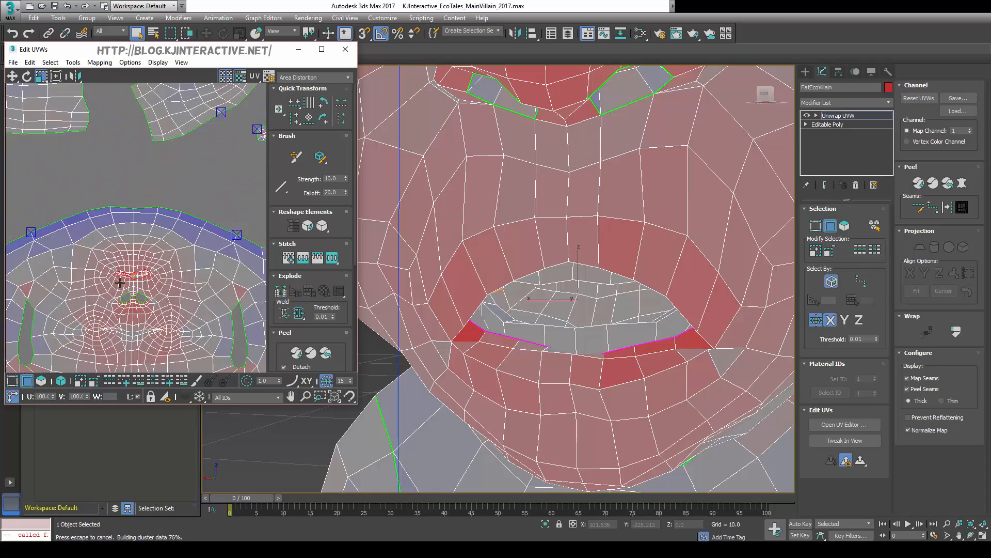
left_click_drag(148, 274, 168, 362)
- Push the overlapping UVs away from the straightened loop along the left half of the mouth with the Paint Move brush
scroll(156, 280, "up", 4)
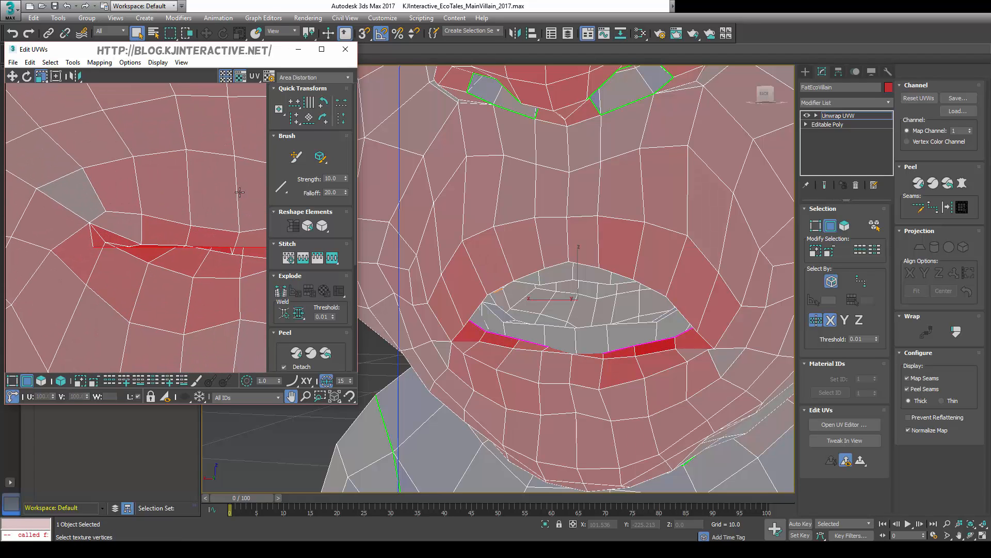
left_click(295, 157)
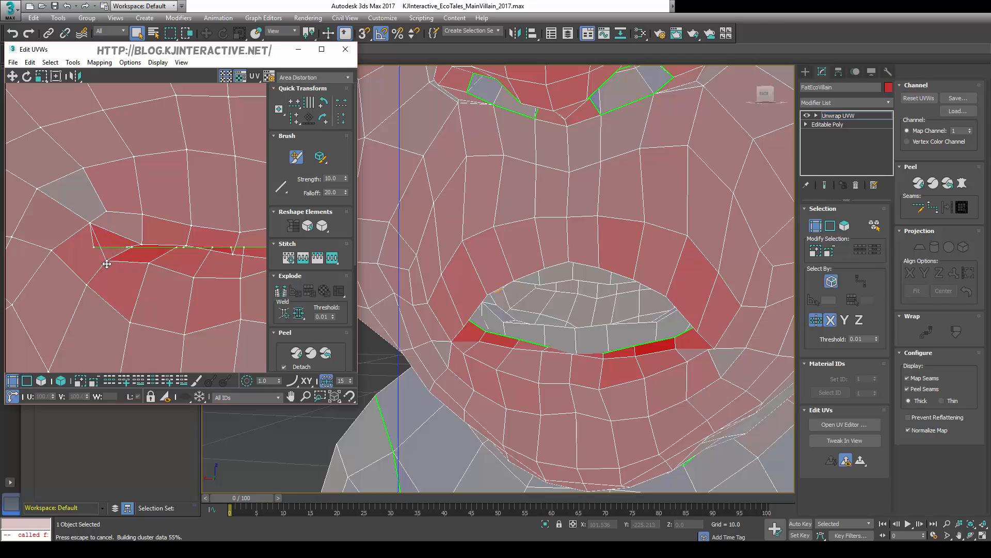
mouse_move(92, 250)
left_mouse_down()
mouse_move(133, 250)
mouse_move(133, 262)
mouse_move(138, 226)
mouse_move(190, 234)
mouse_move(189, 211)
left_mouse_up()
middle_click_drag(242, 228, 171, 230)
left_click_drag(171, 232, 170, 198)
left_click(165, 254)
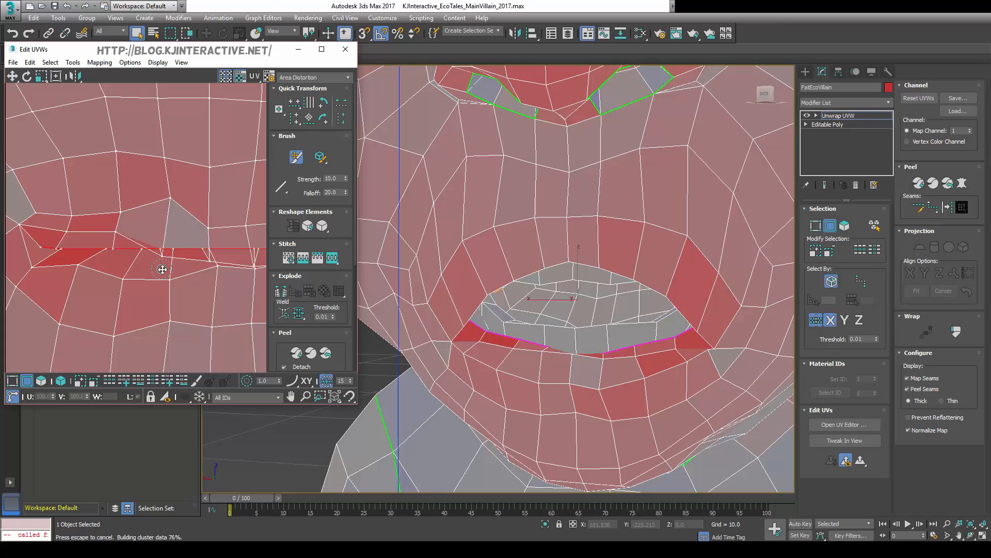
left_click_drag(162, 265, 167, 199)
middle_click_drag(229, 267, 153, 270)
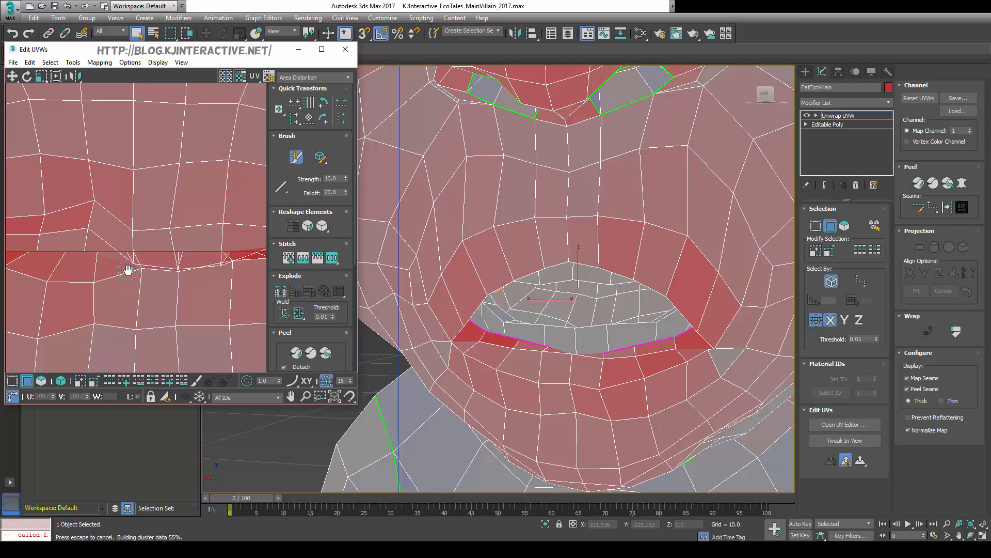
- Push the lip UVs above the middle of the straightened mouth loop upward with the Paint Move brush
key("1")
left_click_drag(132, 225, 129, 207)
left_click_drag(136, 243, 137, 212)
mouse_move(144, 273)
left_mouse_down()
mouse_move(166, 250)
mouse_move(175, 199)
mouse_move(162, 274)
mouse_move(163, 229)
left_mouse_up()
middle_click_drag(157, 231, 100, 224)
- Spread the UVs around the right corner of the mouth and below the straightened loop with the Paint Move brush
mouse_move(168, 244)
left_mouse_down()
mouse_move(172, 235)
mouse_move(184, 242)
mouse_move(169, 237)
mouse_move(177, 232)
mouse_move(202, 263)
mouse_move(197, 318)
left_mouse_up()
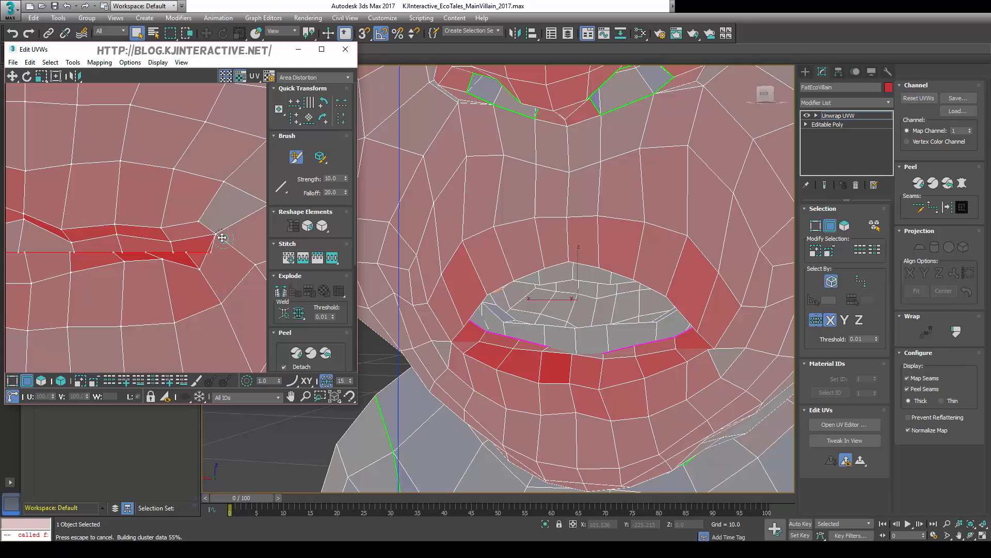
left_click_drag(217, 234, 243, 254)
middle_click_drag(243, 254, 199, 283)
mouse_move(190, 277)
left_mouse_down()
mouse_move(187, 296)
mouse_move(144, 312)
mouse_move(101, 307)
left_mouse_up()
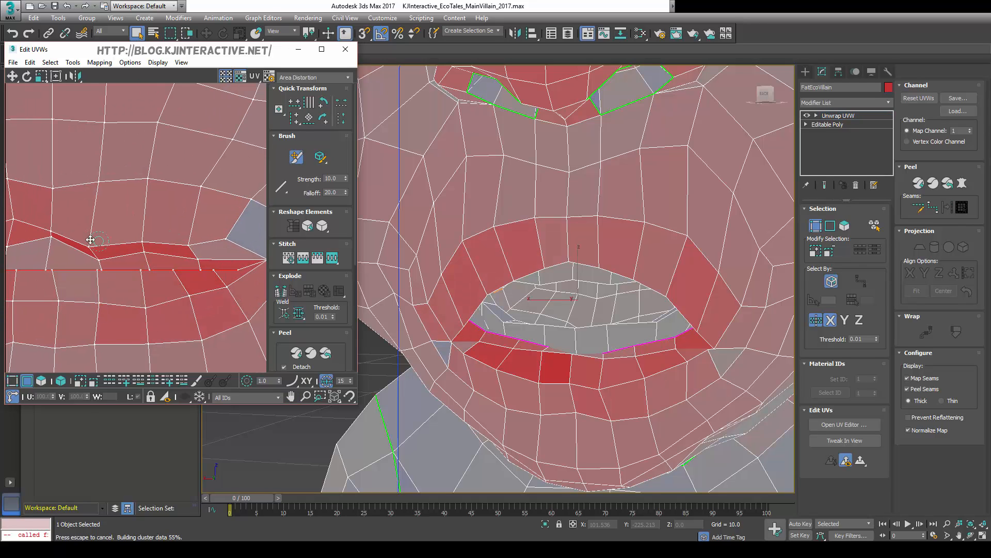
- Even out the rows of lip UVs above the straightened loop, from the middle to the right corner, with the Paint Move brush
left_click_drag(90, 246, 100, 214)
mouse_move(71, 227)
middle_mouse_down()
mouse_move(89, 228)
mouse_move(94, 241)
middle_mouse_up()
mouse_move(94, 241)
left_mouse_down()
mouse_move(90, 228)
mouse_move(88, 261)
left_mouse_up()
left_click_drag(182, 259, 193, 236)
middle_click_drag(228, 255, 188, 251)
left_click_drag(188, 255, 204, 232)
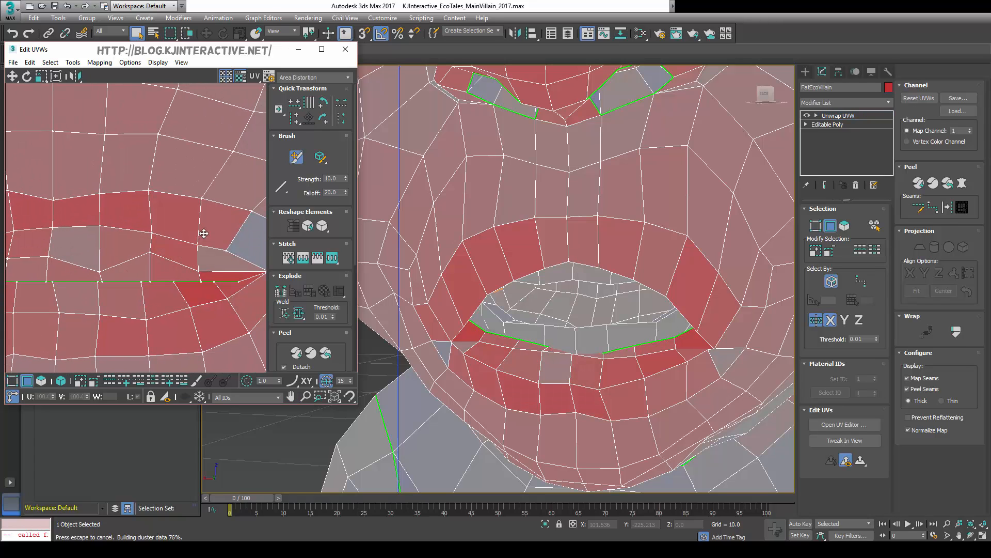
middle_click_drag(206, 237, 144, 233)
left_click_drag(207, 268, 213, 277)
left_click_drag(167, 247, 179, 235)
middle_click_drag(210, 244, 188, 235)
middle_click_drag(218, 257, 215, 259)
- Reposition the UVs around the left mouth corner and just below the straightened loop with the Paint Move brush
scroll(214, 259, "down", 3)
mouse_move(152, 254)
middle_mouse_down()
mouse_move(191, 266)
mouse_move(161, 224)
mouse_move(221, 256)
middle_mouse_up()
scroll(120, 241, "down", 1)
scroll(117, 265, "up", 3)
middle_click_drag(98, 262, 117, 250)
mouse_move(124, 242)
left_mouse_down()
mouse_move(87, 212)
mouse_move(64, 235)
left_mouse_up()
mouse_move(90, 277)
left_mouse_down()
mouse_move(80, 285)
mouse_move(178, 298)
left_mouse_up()
middle_click_drag(237, 263, 217, 261)
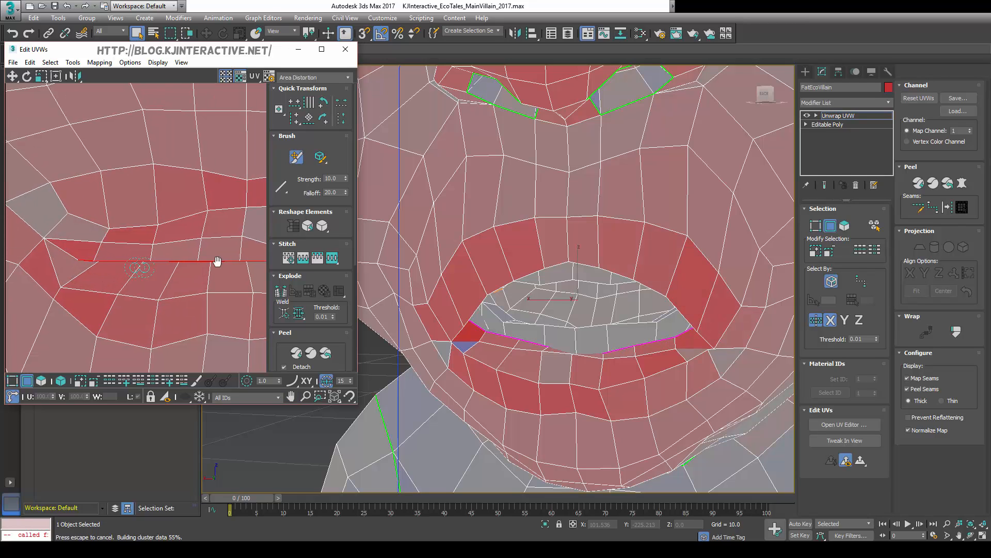
- Relax the lip UVs on both sides of the straightened mouth loop with the relax brush
left_click(321, 157)
middle_click_drag(58, 238, 86, 240)
left_click_drag(127, 242, 187, 223)
left_click(320, 157)
scroll(170, 221, "down", 3)
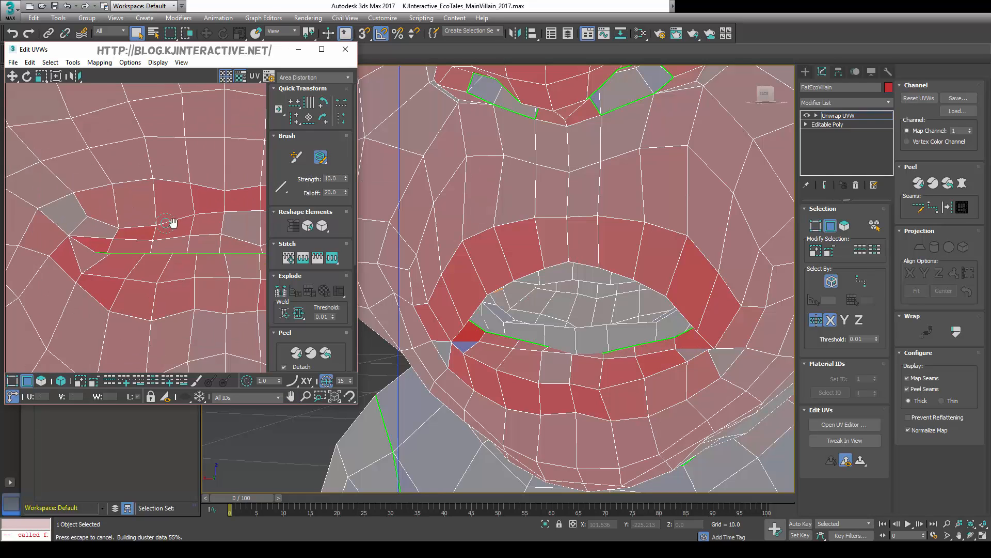
mouse_move(170, 221)
middle_mouse_down()
mouse_move(180, 230)
mouse_move(155, 230)
middle_mouse_up()
left_click_drag(156, 226, 229, 226)
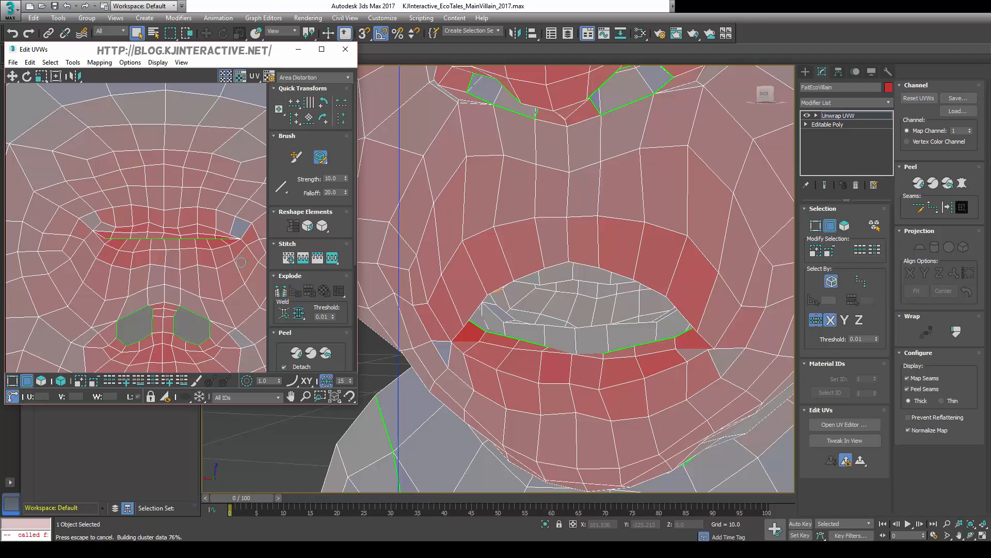
- Leave the relax brush and select the complete border edge loop of the mouth
scroll(184, 264, "down", 2)
scroll(183, 264, "up", 8)
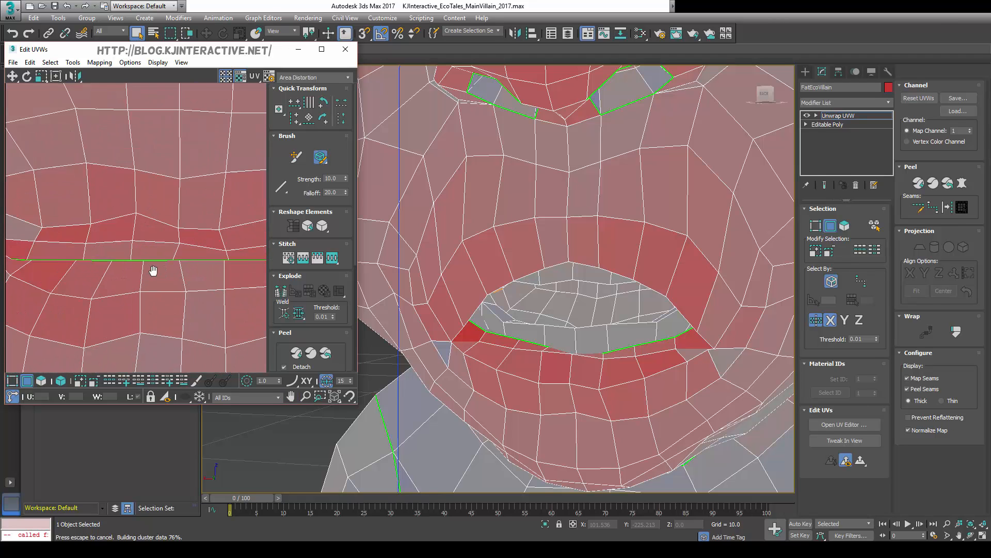
middle_click_drag(273, 159, 78, 258)
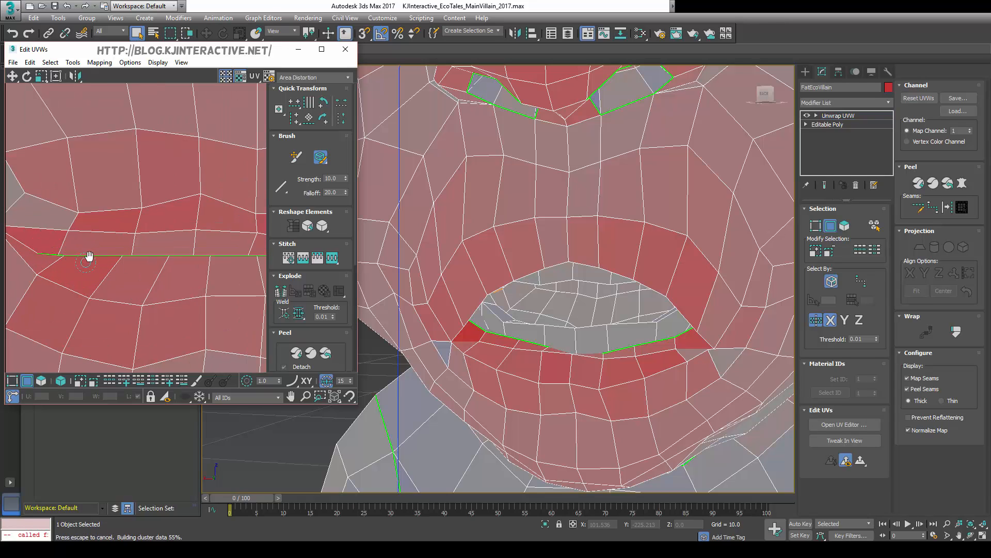
key("2")
key("2")
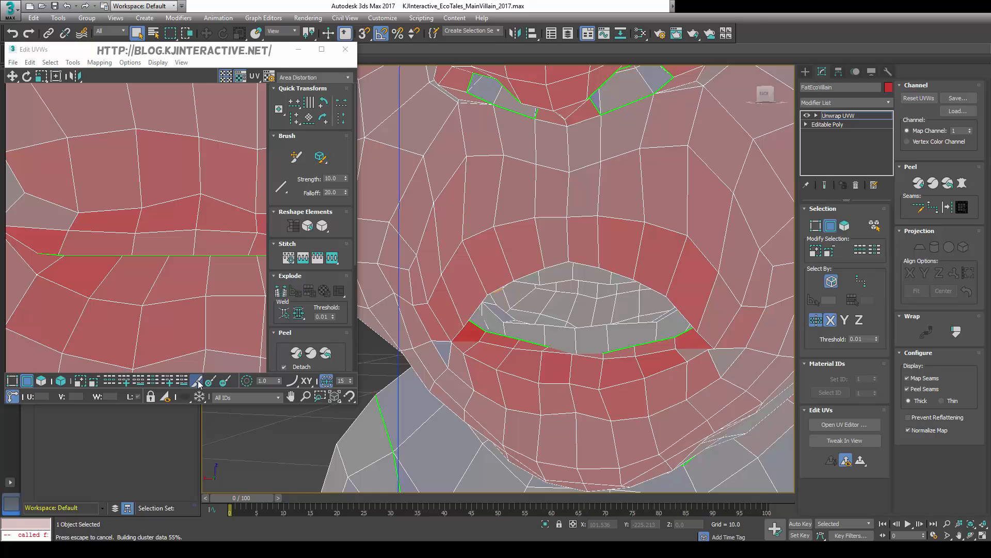
left_click(109, 255)
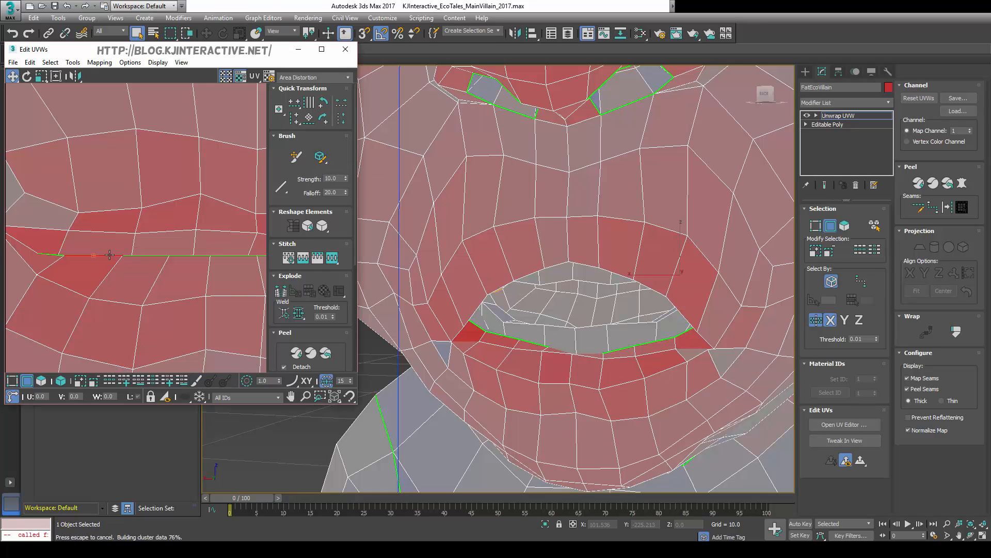
double_click(509, 337)
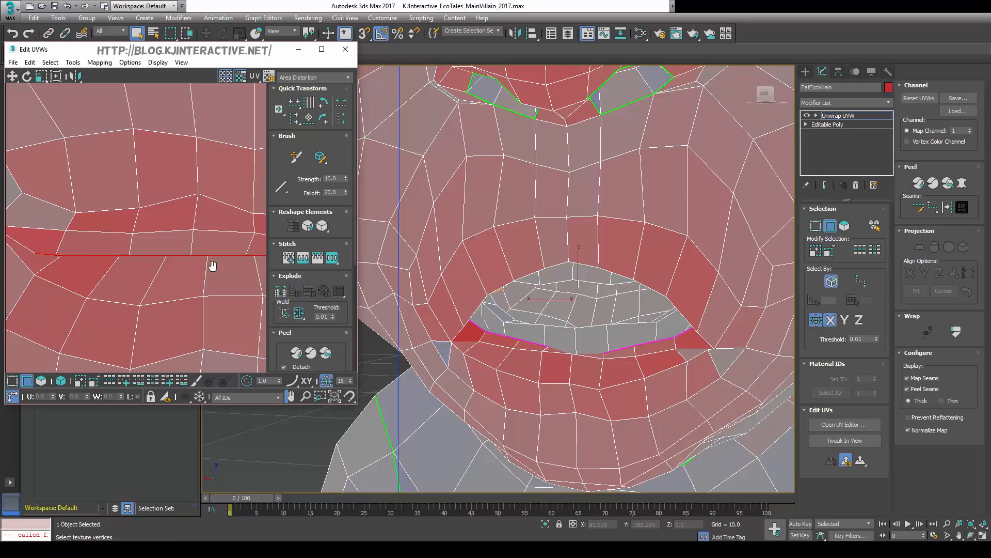
scroll(179, 274, "down", 6)
scroll(155, 267, "down", 3)
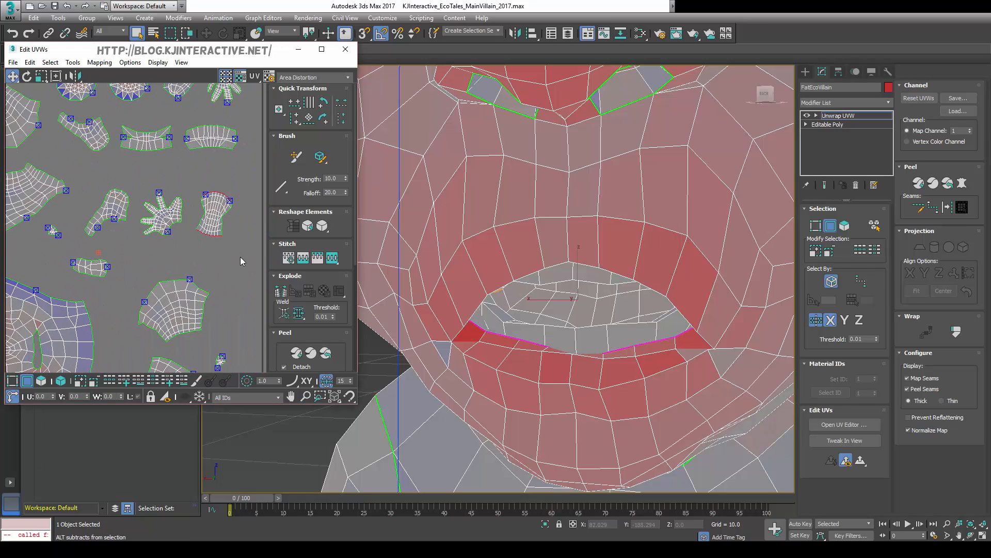
middle_click_drag(77, 279, 233, 225)
scroll(161, 230, "up", 5)
middle_click_drag(189, 175, 173, 258)
scroll(165, 256, "up", 3)
scroll(157, 251, "up", 4)
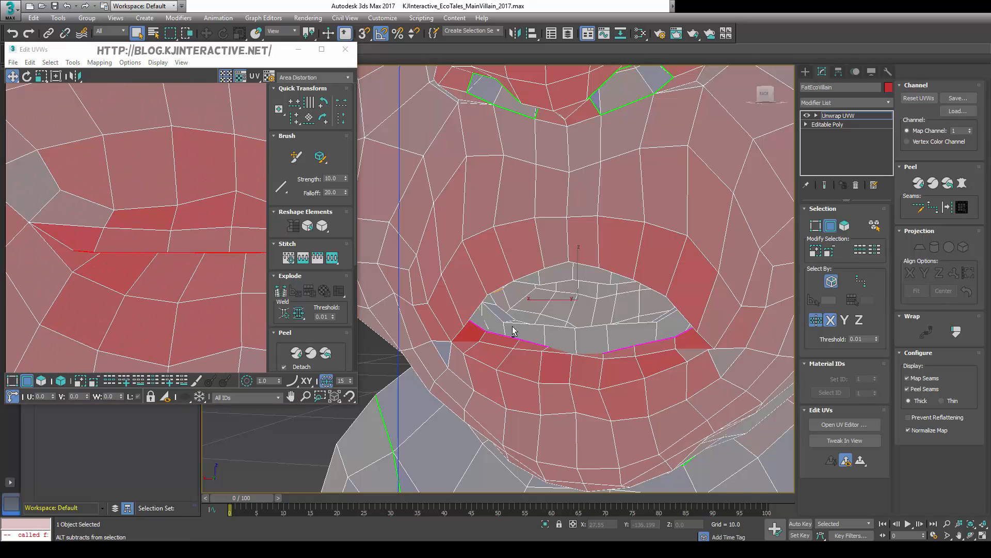
- Reduce the loop selection to the upper-lip border edges, leaving out the lower-lip edges and the mouth corners
middle_click_drag(514, 327, 497, 339, "alt")
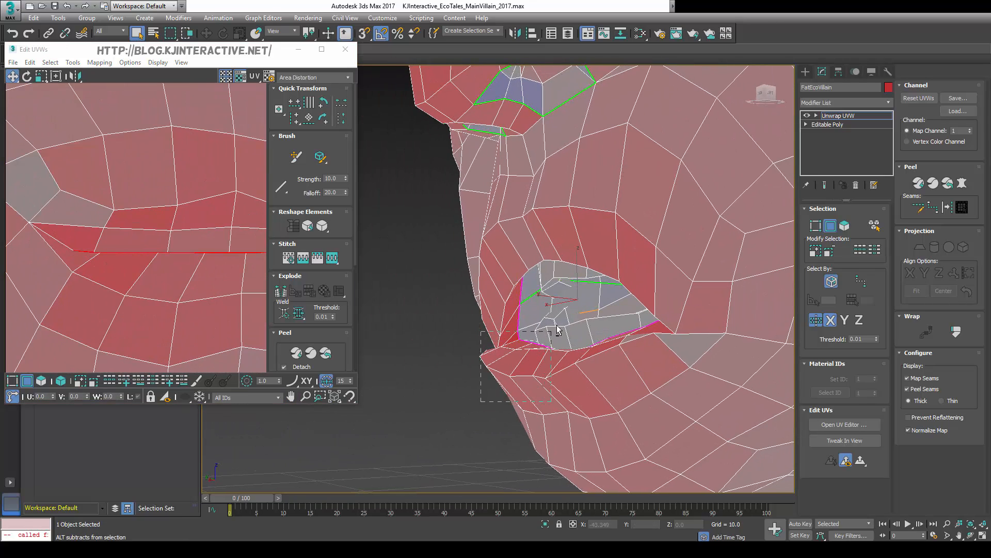
left_click_drag(557, 327, 556, 319, "alt")
middle_click_drag(541, 332, 538, 354, "alt")
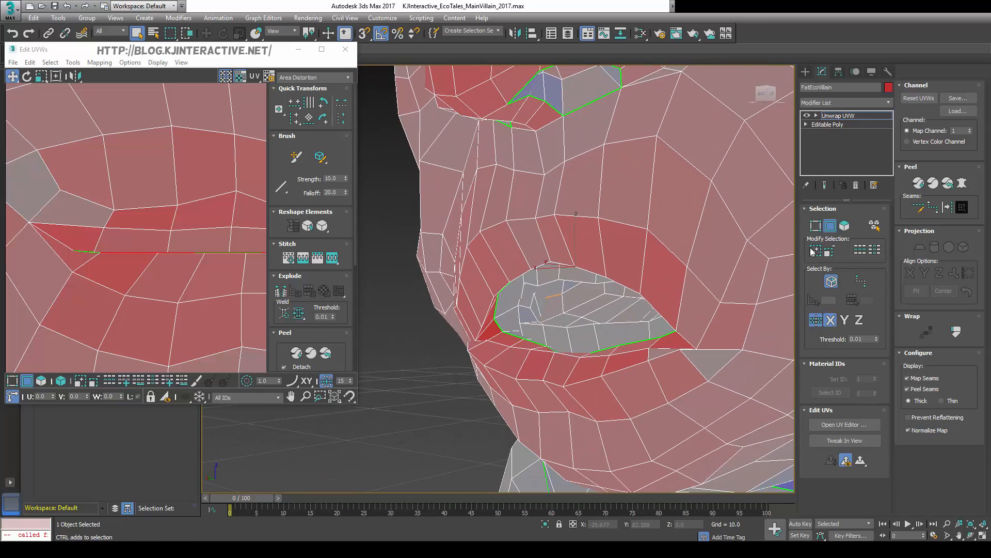
left_click(813, 250)
middle_click_drag(568, 286, 633, 289, "alt")
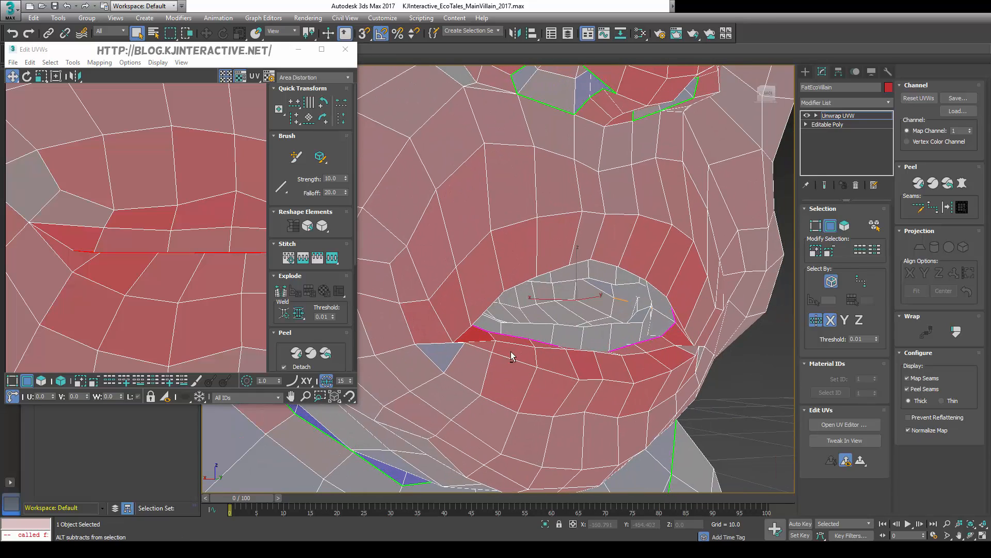
left_click_drag(464, 319, 467, 321, "alt")
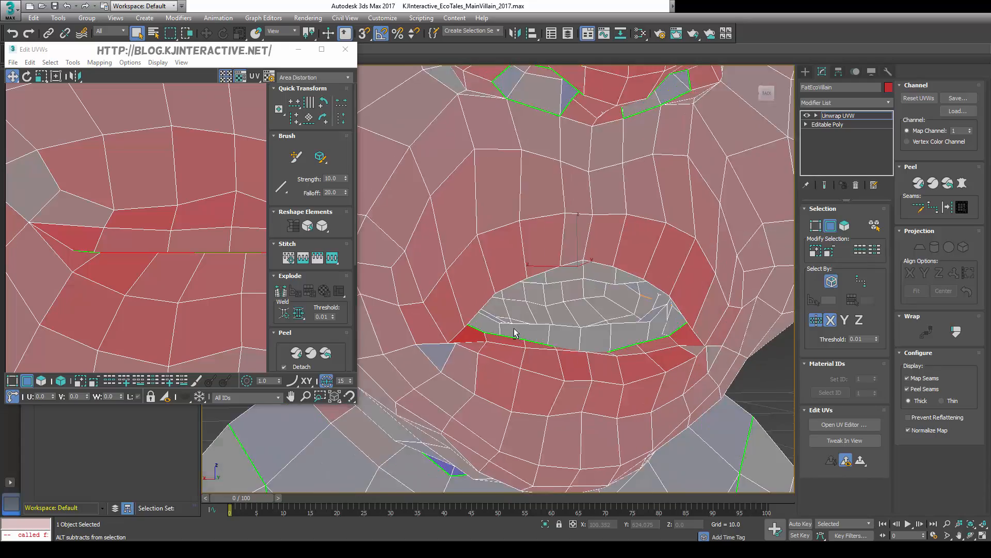
middle_click_drag(507, 332, 532, 334, "alt")
- Move the selected upper-lip border edges slightly toward the nose to open a narrow gap in the mouth UVs
middle_click_drag(206, 253, 167, 254)
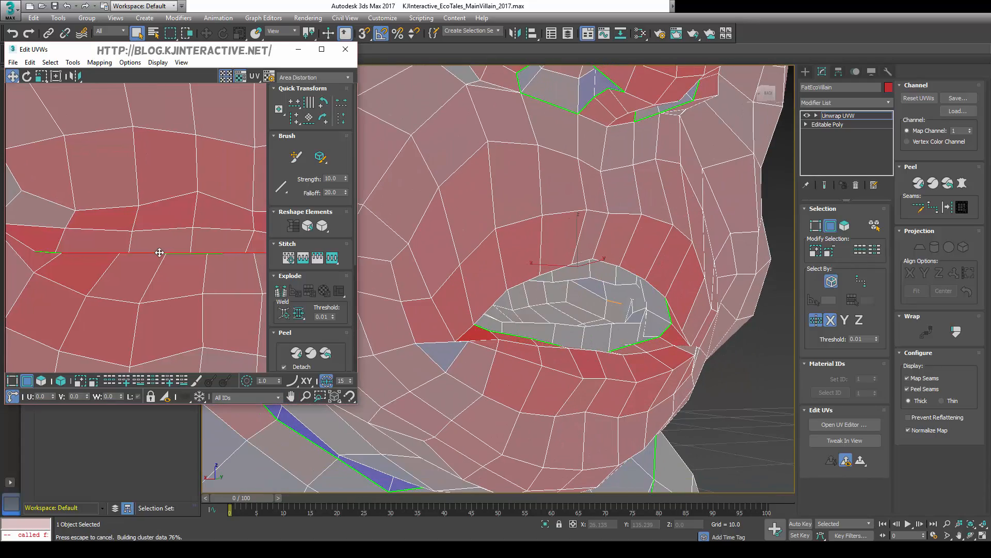
left_click_drag(155, 253, 158, 253)
middle_click_drag(184, 253, 138, 247)
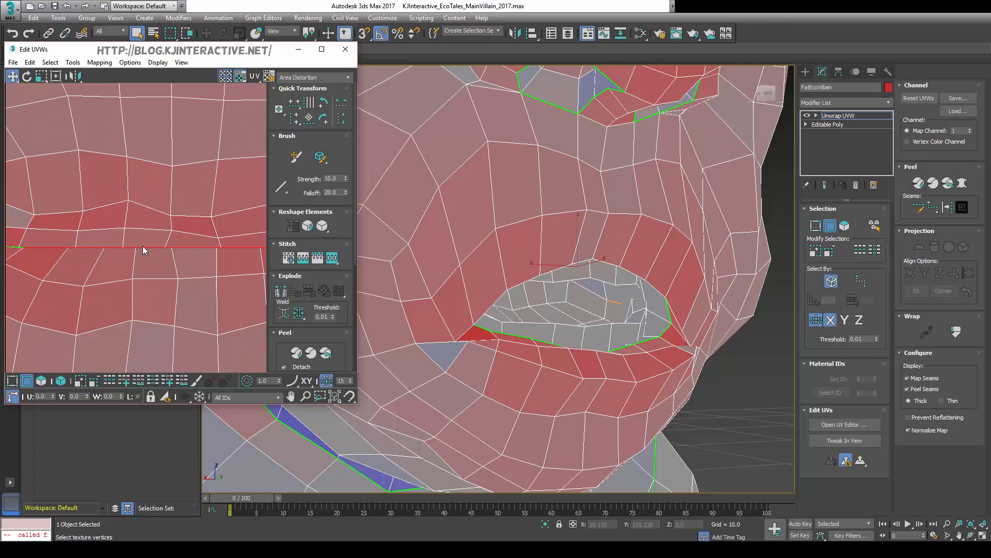
left_click_drag(142, 250, 140, 254)
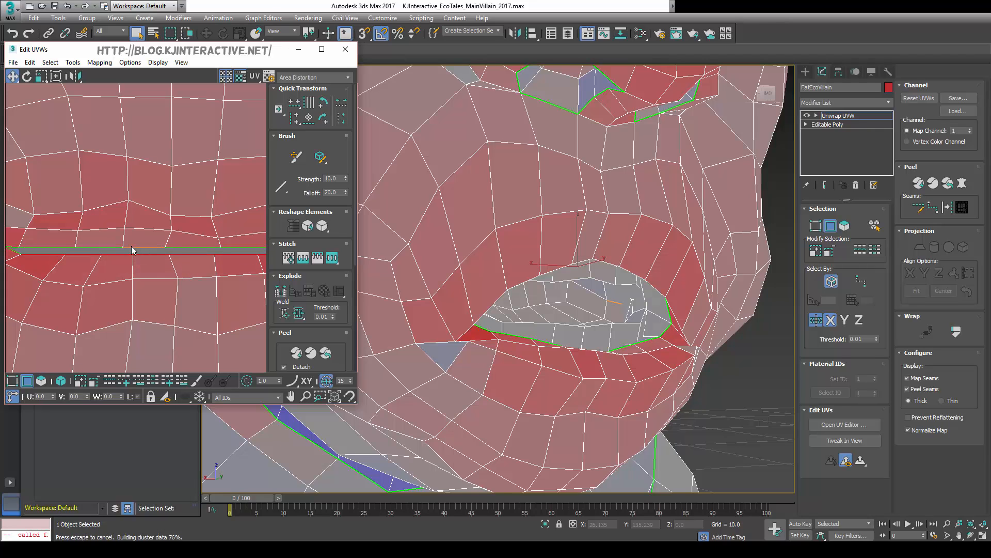
- Select the lower-lip border edges between the mouth corners and move them slightly away from the upper lip to widen the gap
scroll(148, 252, "down", 2)
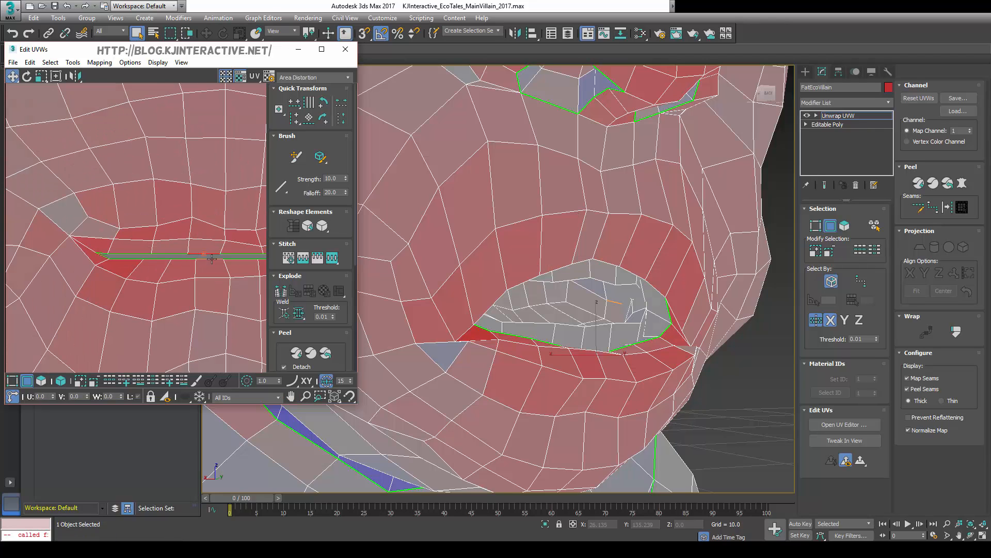
left_click(83, 254)
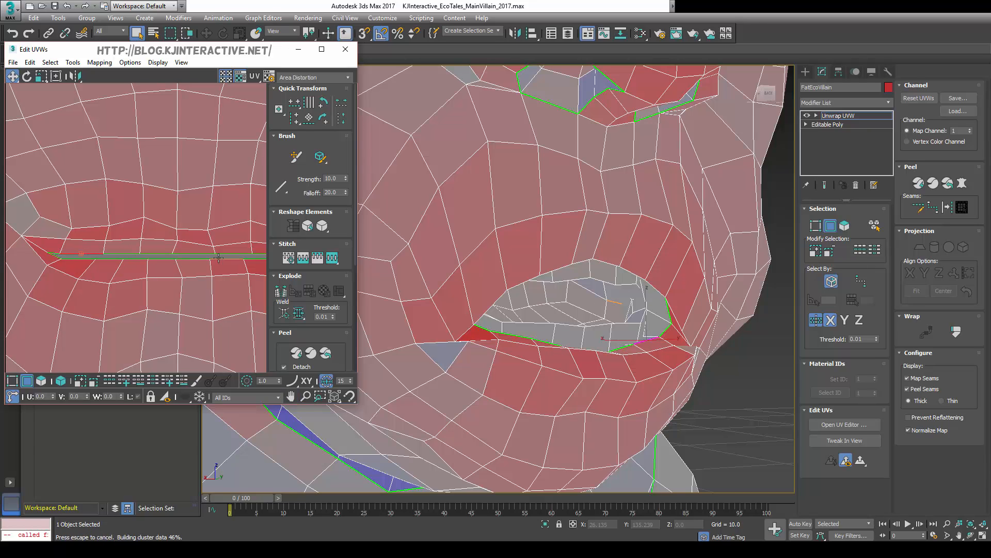
scroll(206, 258, "up", 3)
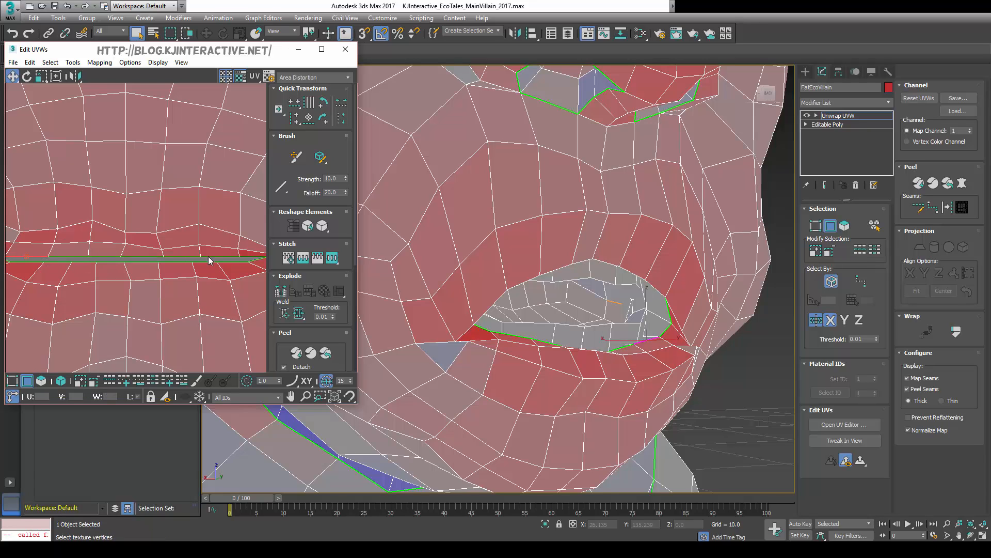
left_click_drag(238, 259, 237, 258)
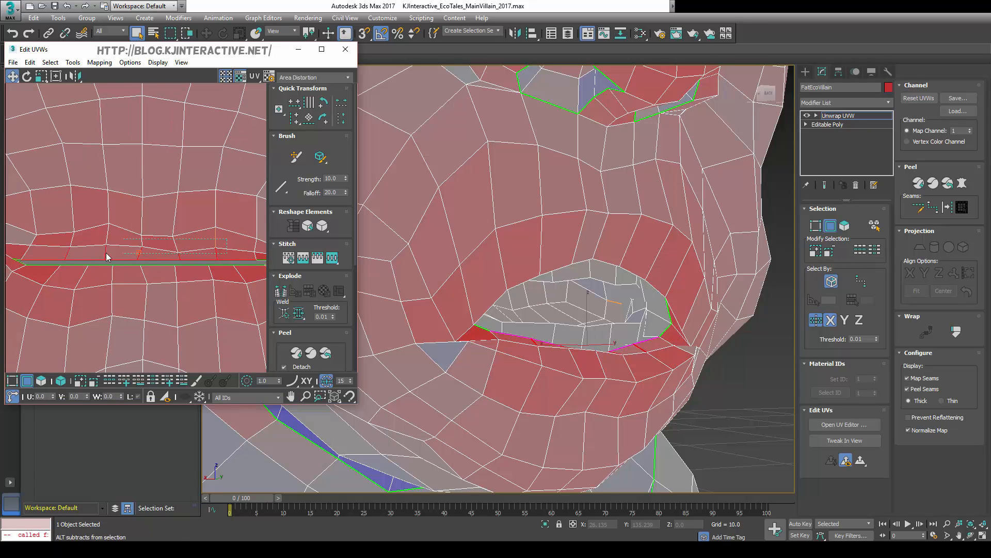
left_click_drag(56, 257, 56, 258, "alt")
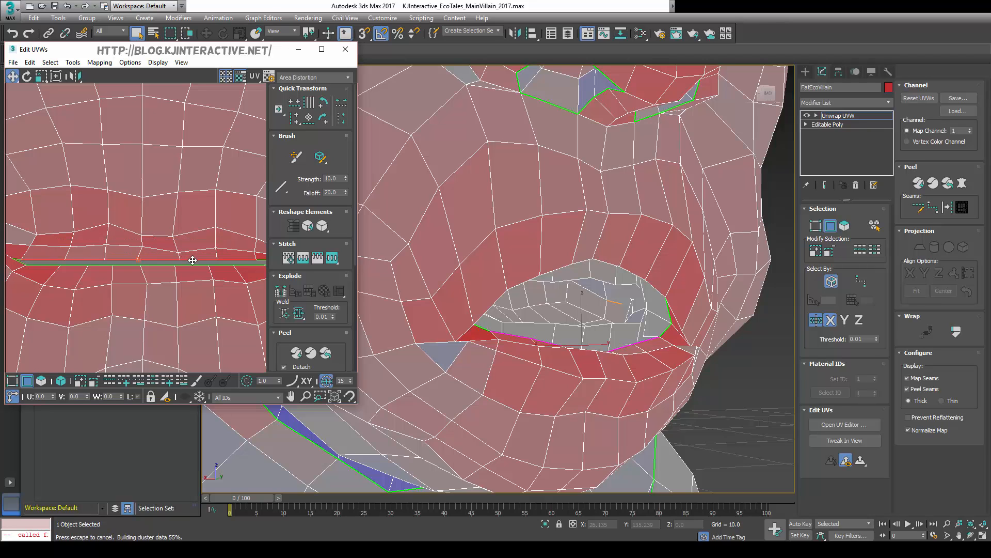
left_click_drag(192, 260, 191, 257)
left_click(192, 250)
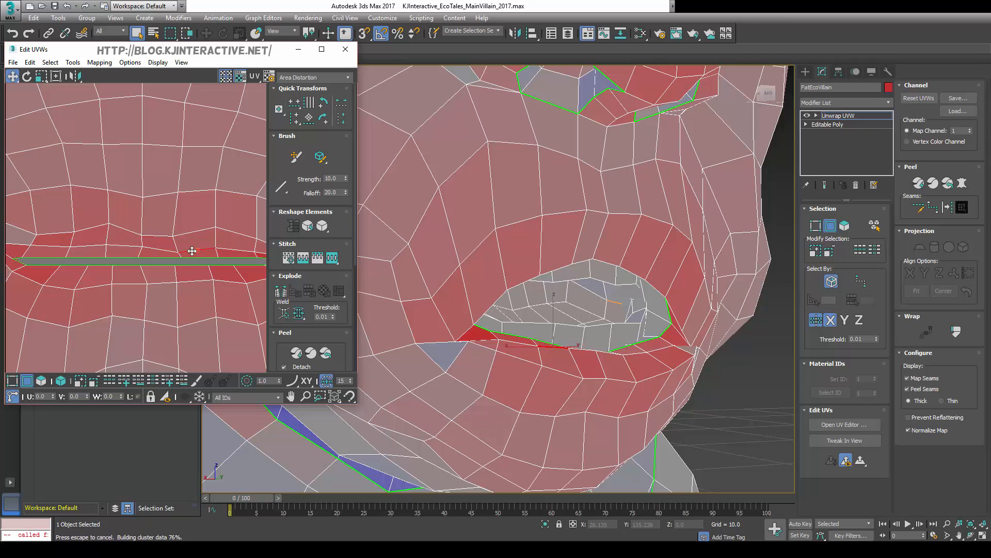
- Relax the lip UVs around the opened mouth gap with the relax brush, undoing the last stroke
scroll(182, 253, "down", 3)
scroll(144, 251, "up", 4)
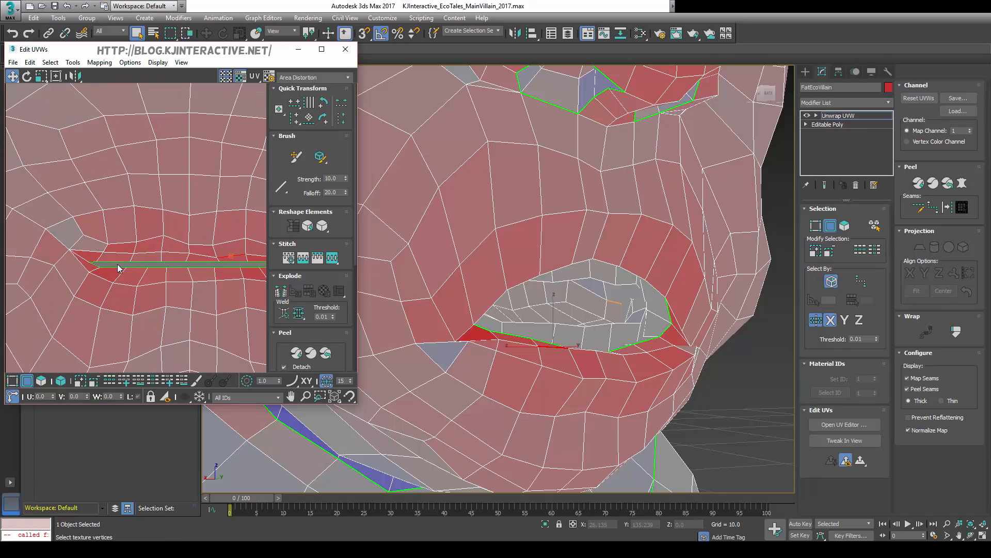
scroll(114, 261, "down", 2)
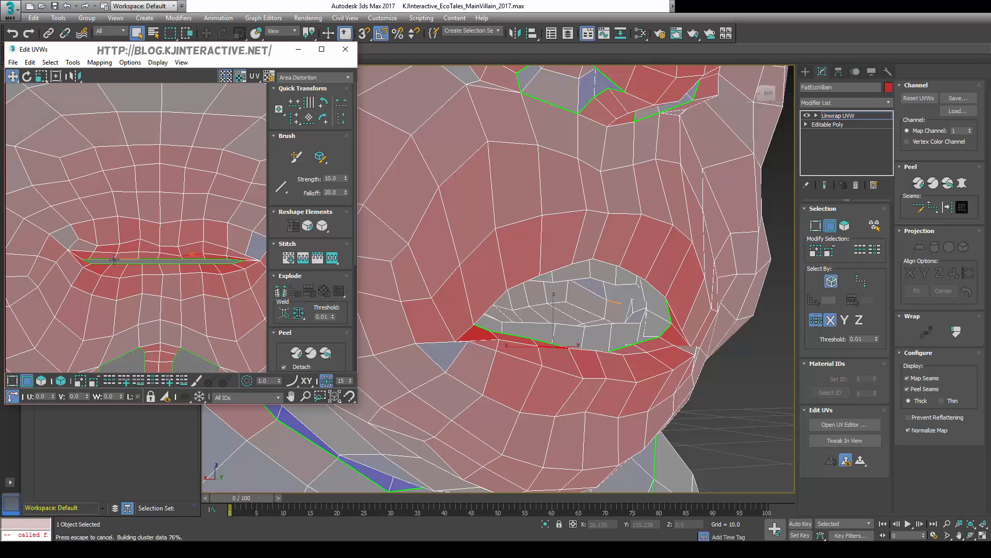
scroll(114, 260, "up", 3)
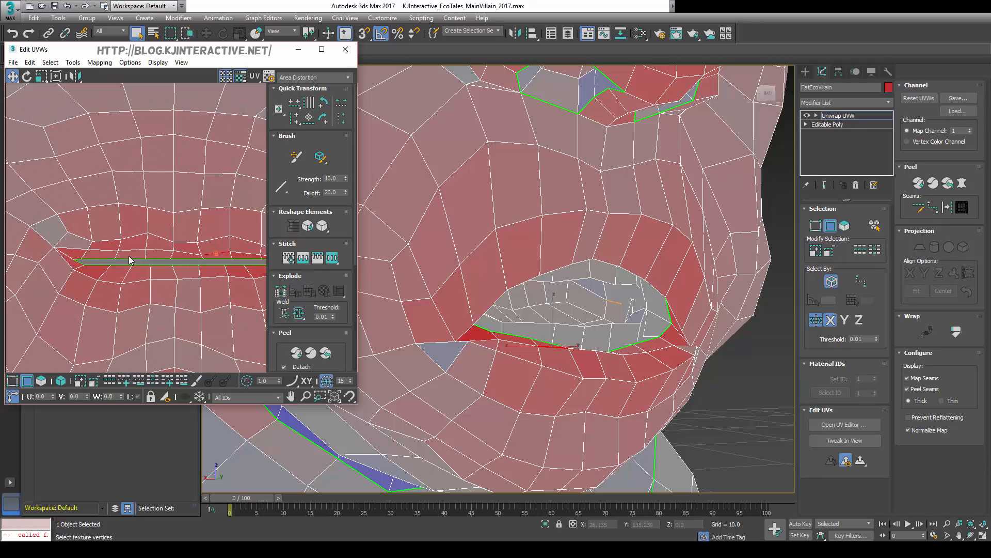
left_click(321, 157)
mouse_move(166, 247)
left_mouse_down()
mouse_move(113, 239)
mouse_move(166, 240)
left_mouse_up()
key("ctrl+z")
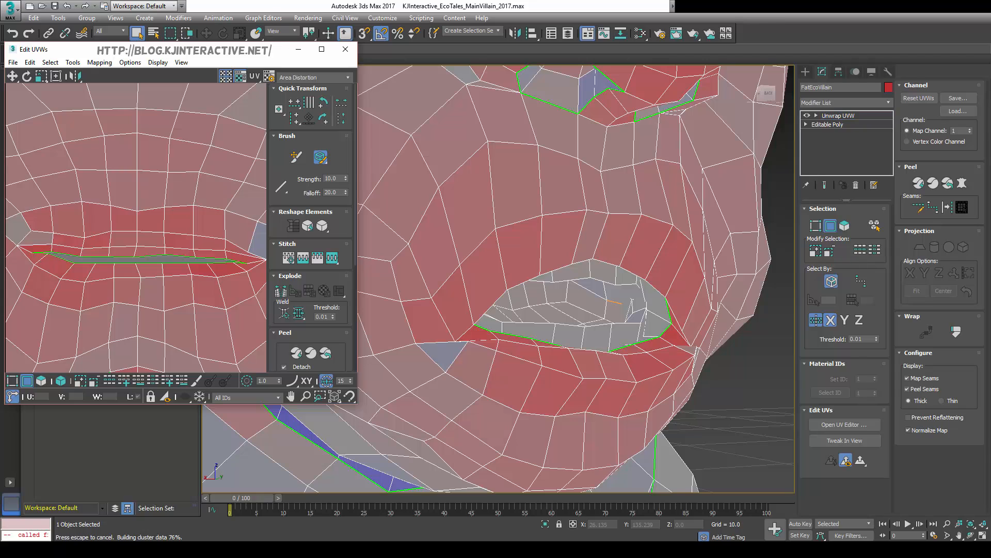
- Move the border vertex at the right mouth corner slightly up, in line with the corner of the lips
middle_click_drag(184, 276, 135, 275)
scroll(135, 275, "up", 2)
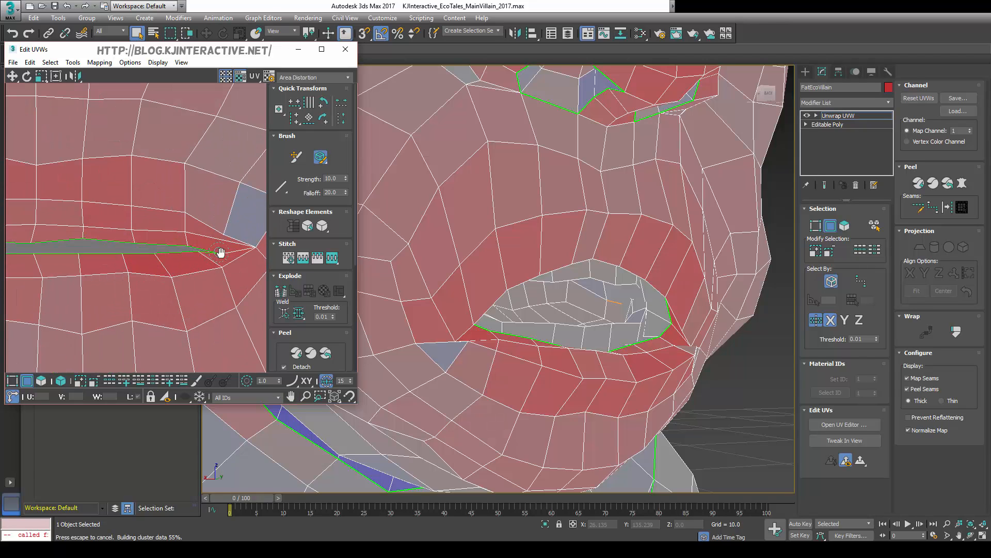
left_click(198, 382)
key("1")
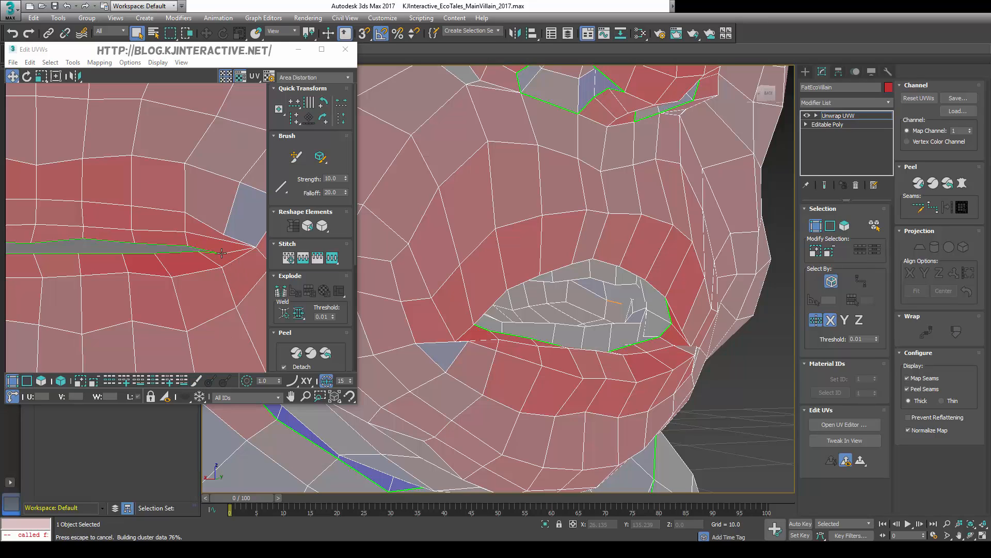
left_click(226, 255)
left_click_drag(223, 251, 222, 245)
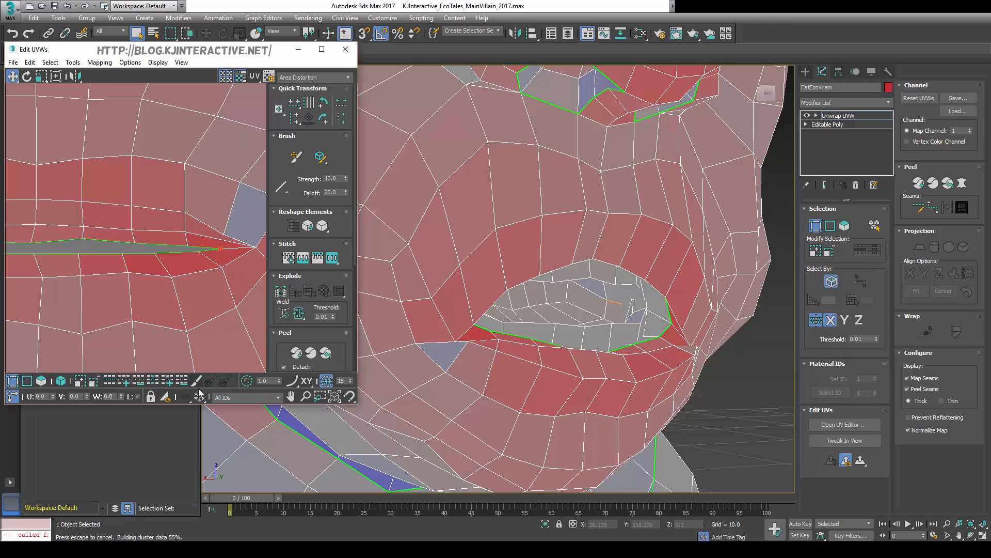
left_click(320, 156)
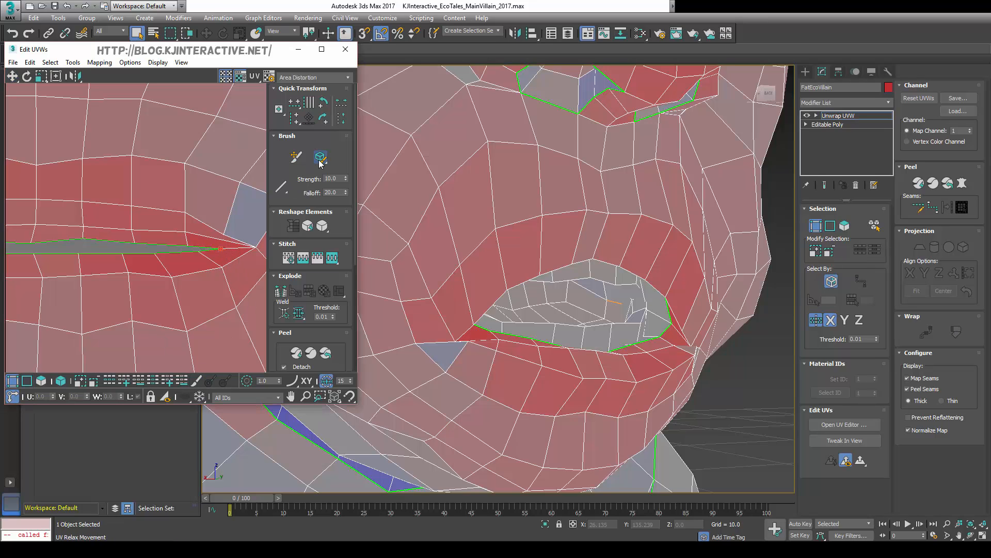
right_click(195, 234)
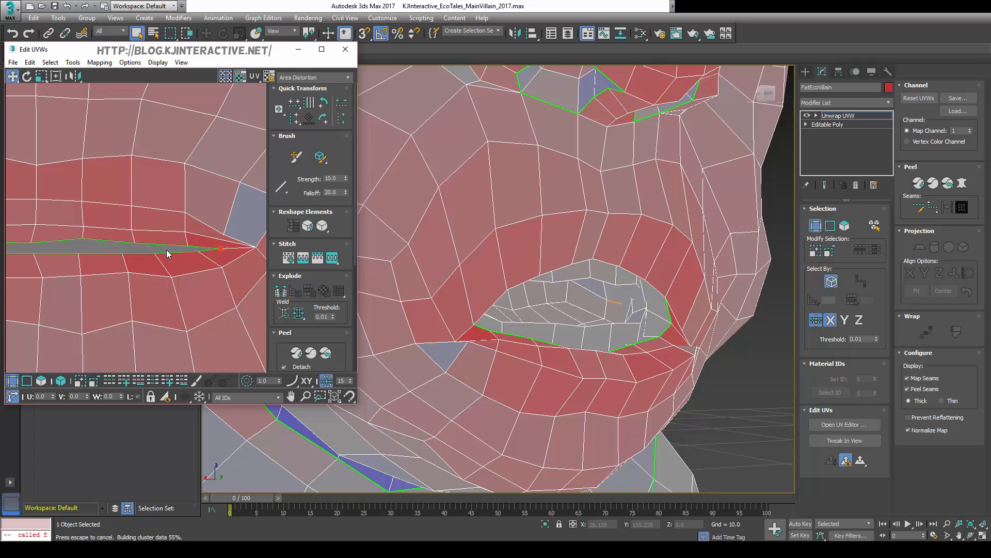
- Repack all UV shells with Pack Normalize, using Rescale without Rotate and a padding of 0.01
scroll(167, 253, "down", 6)
mouse_move(184, 280)
middle_mouse_down()
mouse_move(138, 302)
mouse_move(153, 260)
mouse_move(144, 267)
mouse_move(133, 237)
mouse_move(113, 249)
mouse_move(130, 235)
mouse_move(142, 270)
middle_mouse_up()
scroll(138, 302, "down", 2)
scroll(150, 274, "down", 5)
scroll(144, 268, "down", 4)
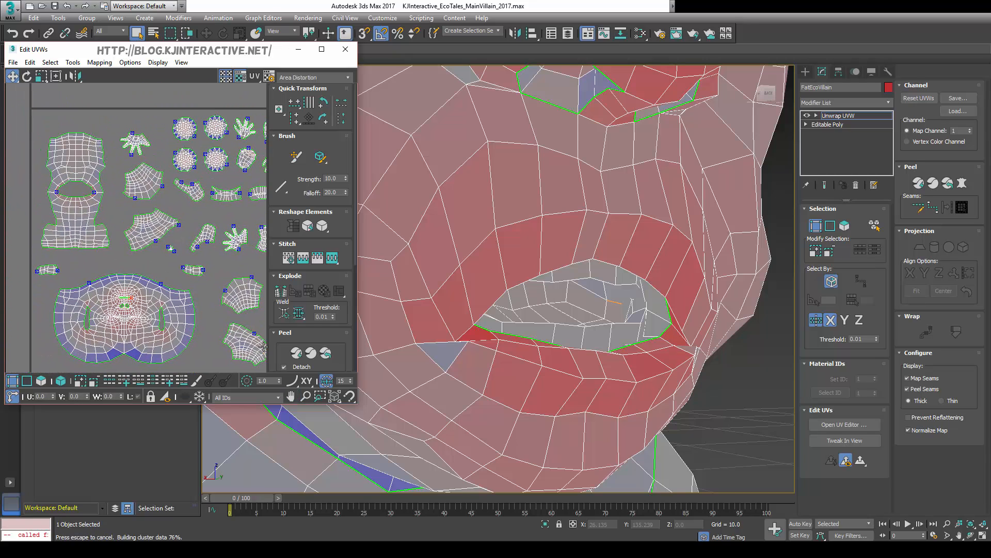
scroll(281, 300, "down", 2)
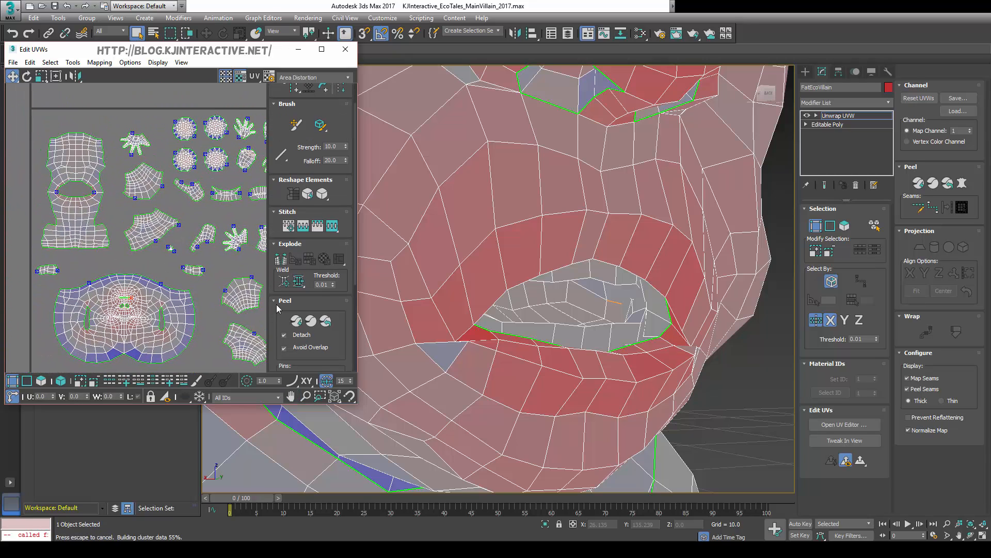
scroll(277, 307, "down", 5)
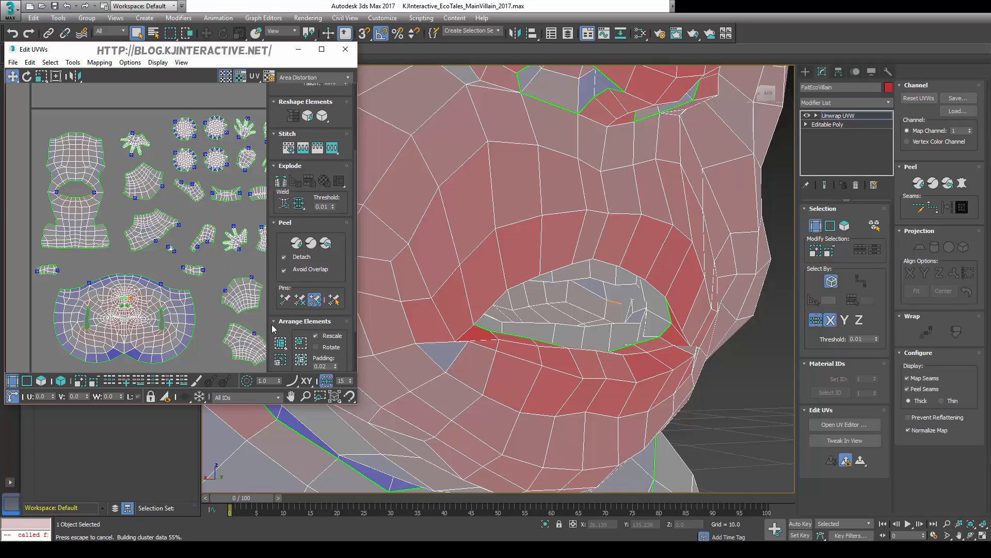
scroll(274, 281, "down", 2)
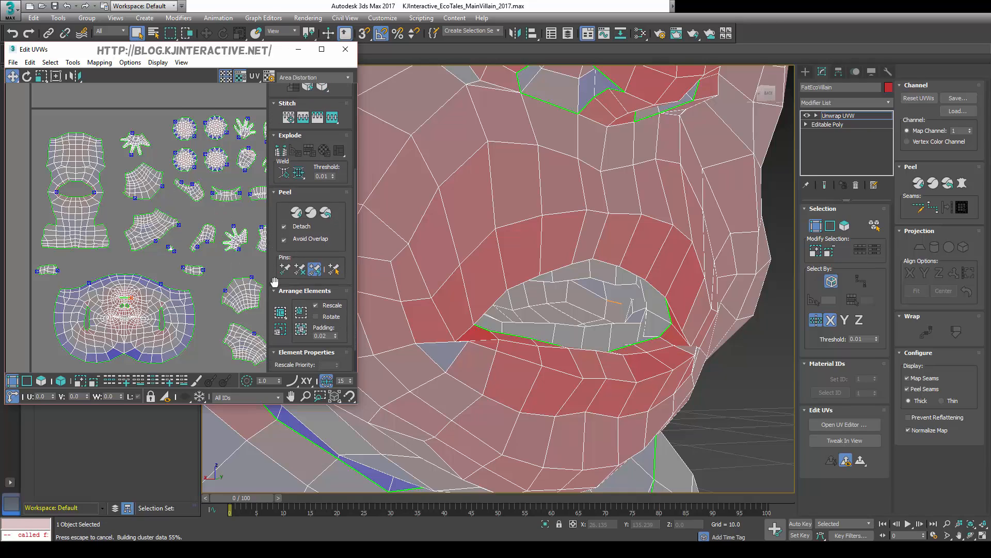
left_click(300, 329)
scroll(139, 256, "up", 6)
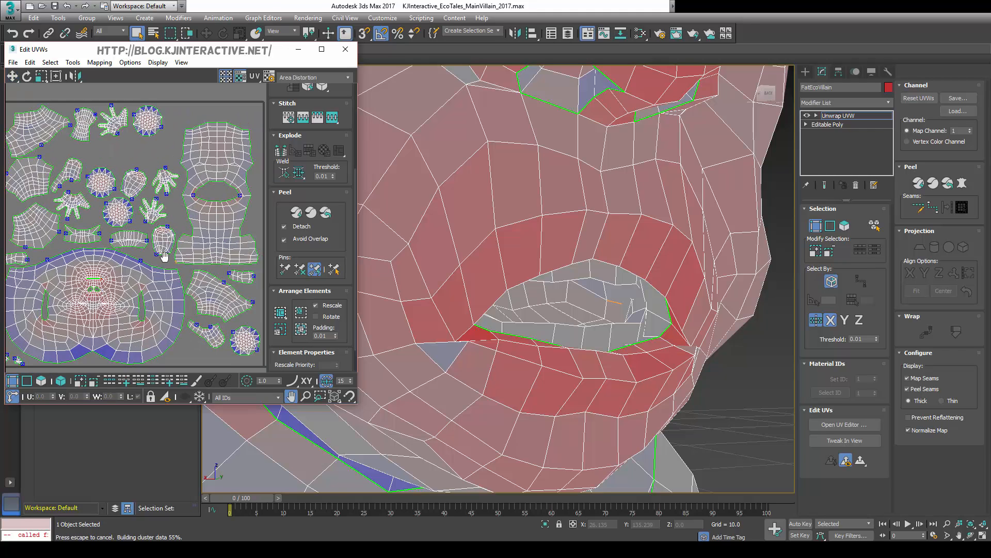
middle_click_drag(154, 257, 106, 272)
scroll(106, 273, "down", 3)
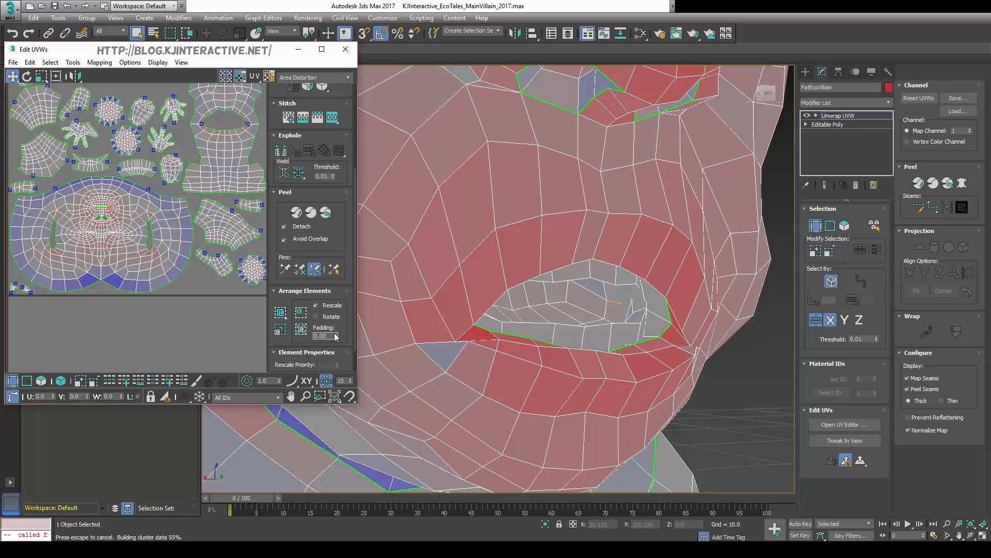
- Repack all UV shells with Pack Normalize, using a padding of 0.005
type("0.005")
key("Return")
left_click(302, 330)
middle_click_drag(177, 217, 145, 261)
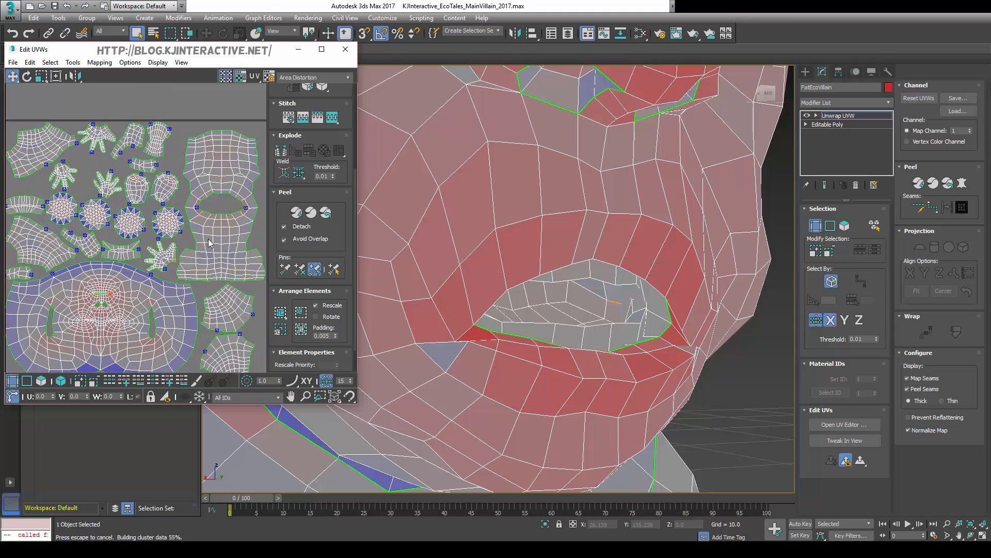
middle_click_drag(209, 238, 198, 241)
scroll(211, 256, "down", 2)
middle_click_drag(101, 258, 136, 231)
scroll(147, 269, "up", 2)
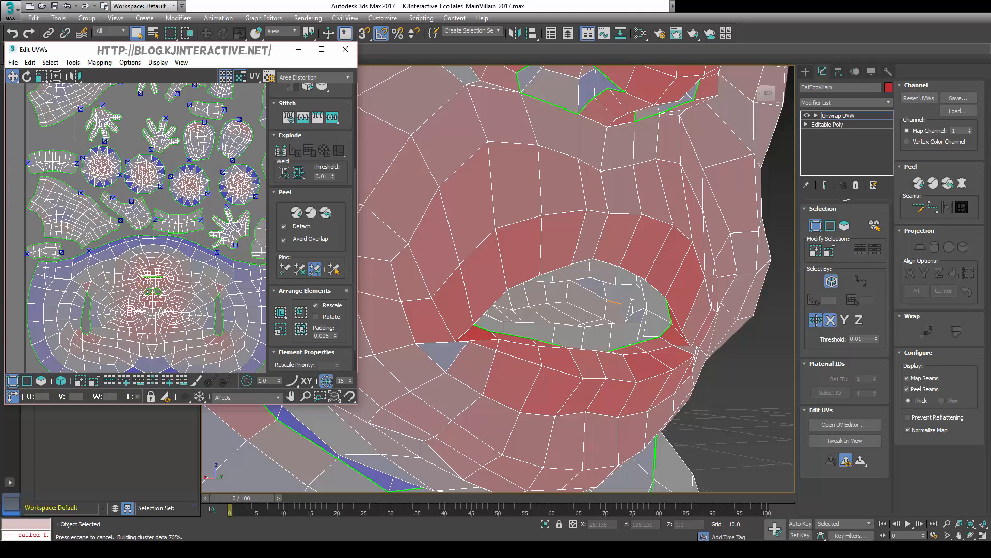
scroll(151, 278, "up", 2)
- Select the whole head shell in polygon element mode, flip it vertically, and repack all UV shells
left_click(153, 284)
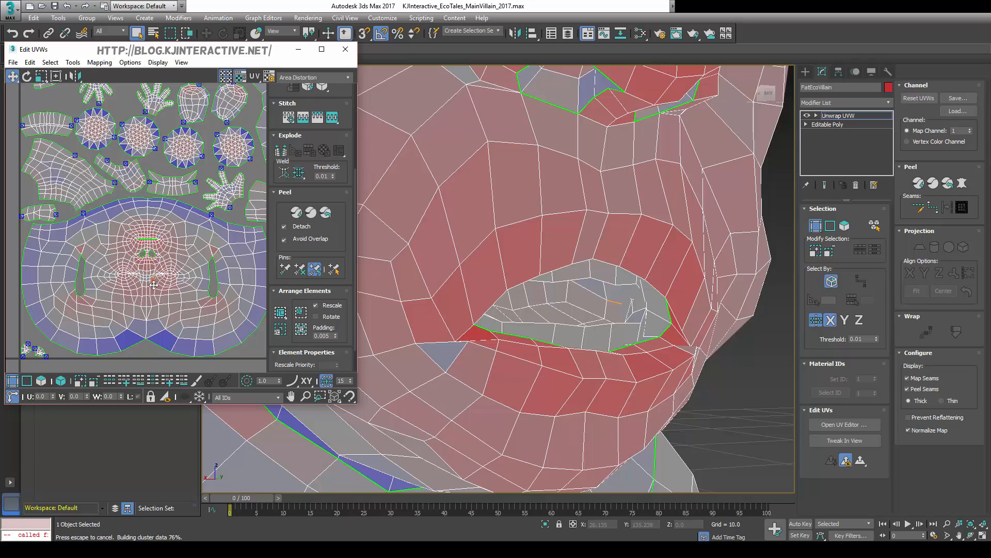
left_click(42, 381)
left_click(61, 381)
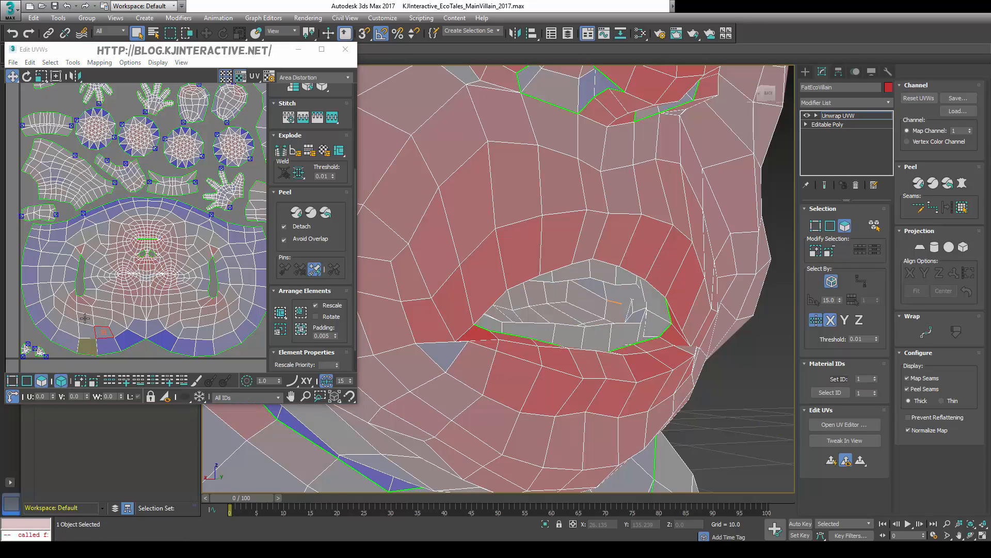
left_click(103, 316)
right_click(108, 266)
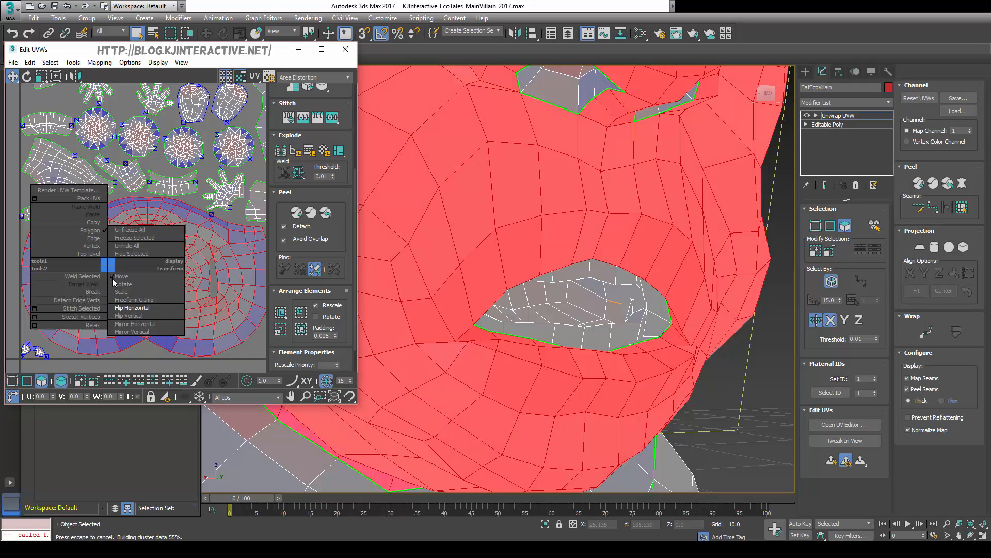
left_click(143, 316)
left_click(292, 332)
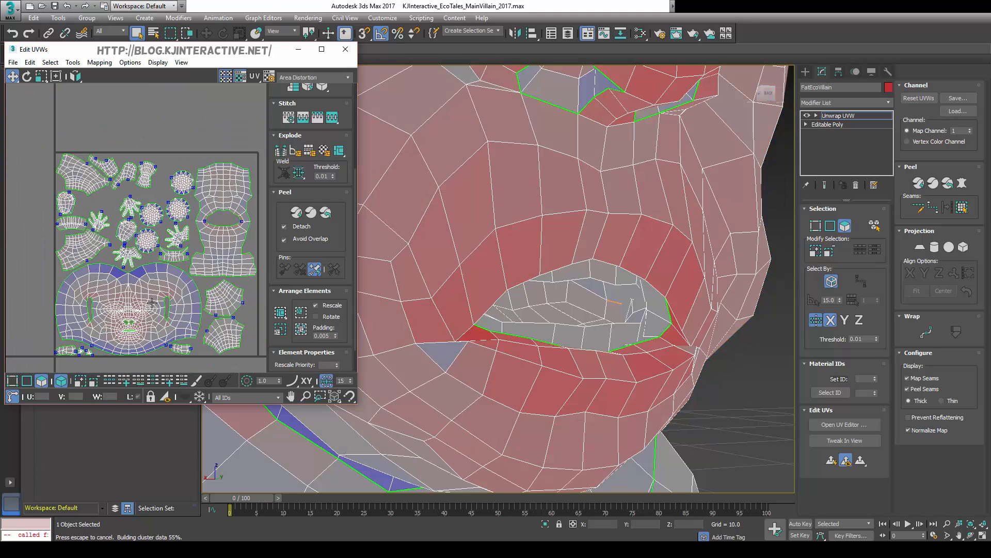
- Flip the torso shell vertically and repack all UV shells with Pack Normalize
left_click(204, 223)
right_click(205, 175)
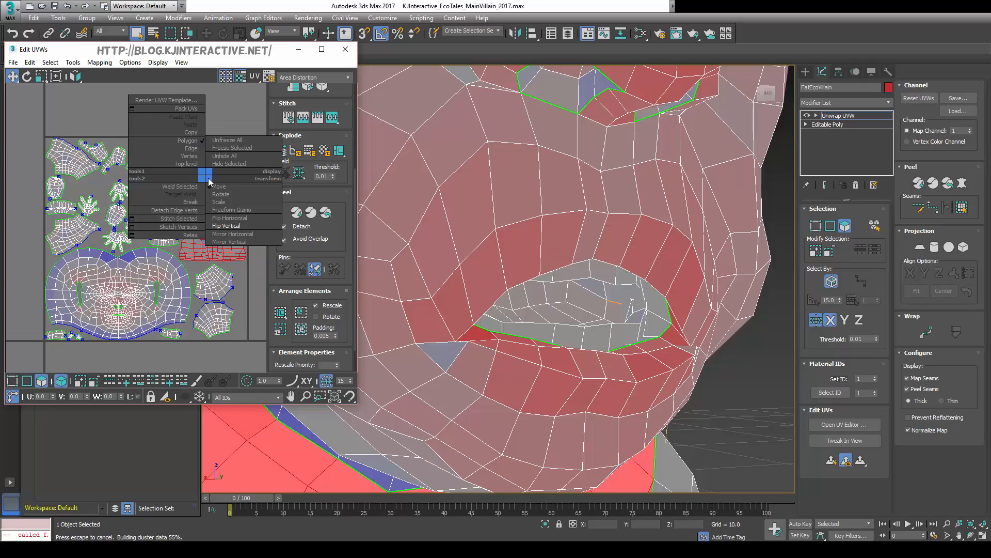
left_click(244, 218)
right_click(216, 224)
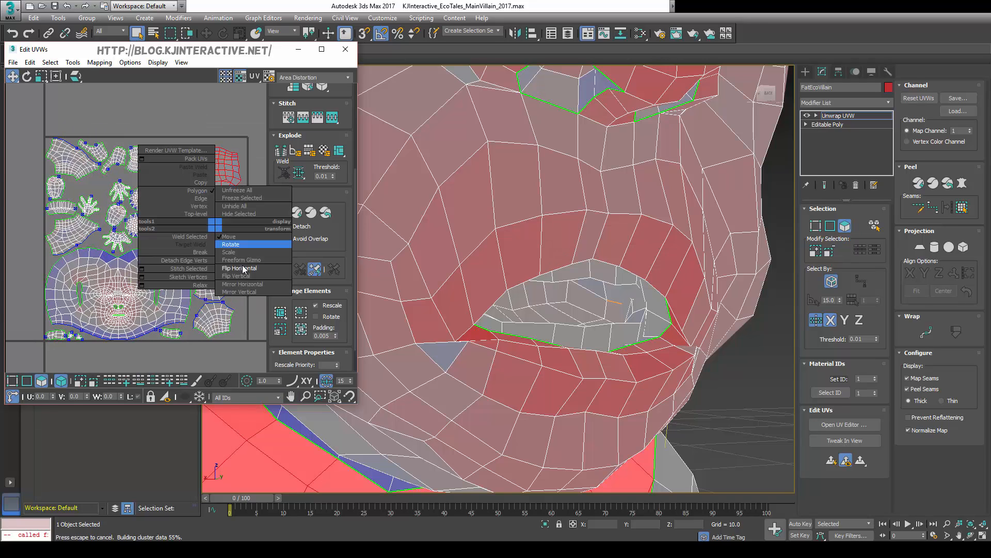
left_click(240, 275)
right_click(214, 209)
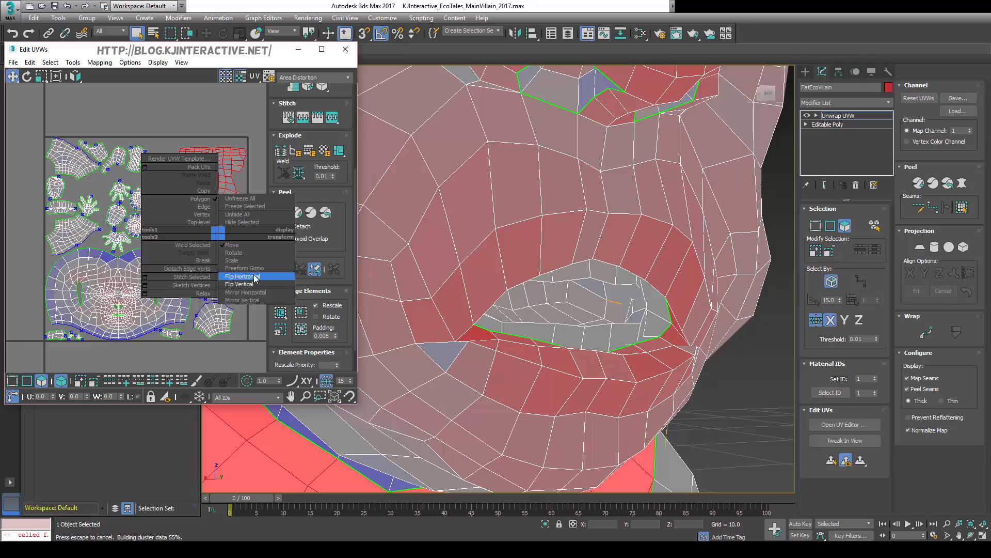
left_click(248, 284)
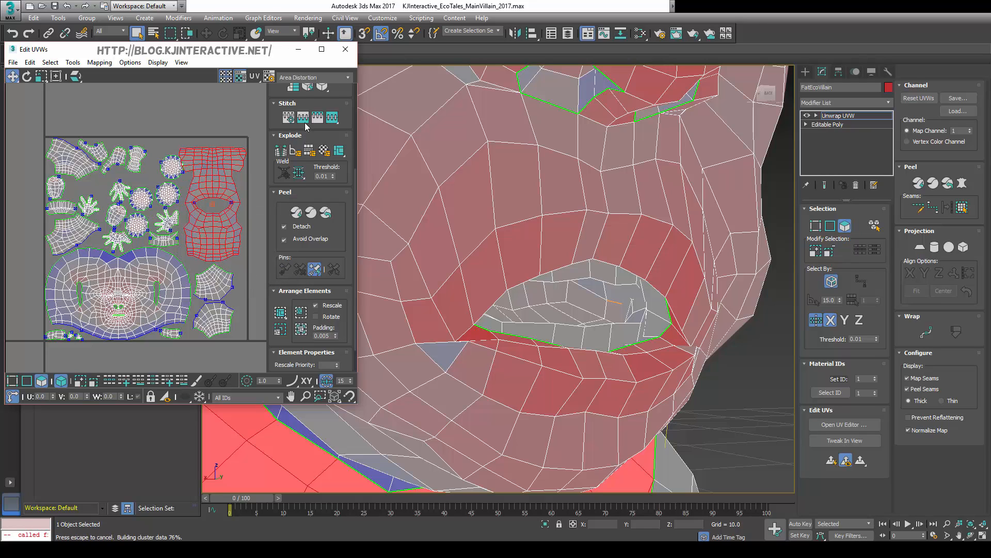
left_click(301, 329)
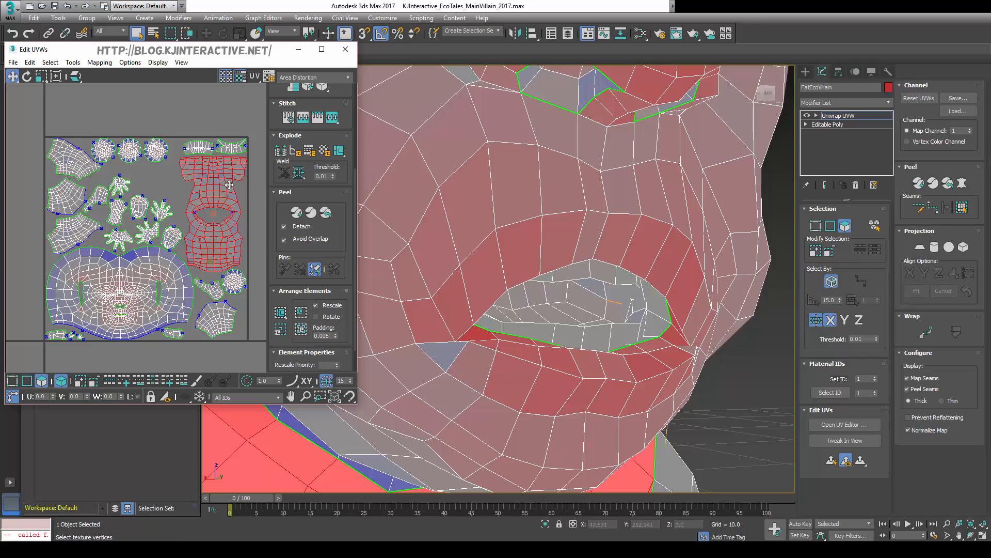
- Deselect the torso shell and display the UV_Checker.png Texture Checker instead of the area distortion
left_click(137, 184)
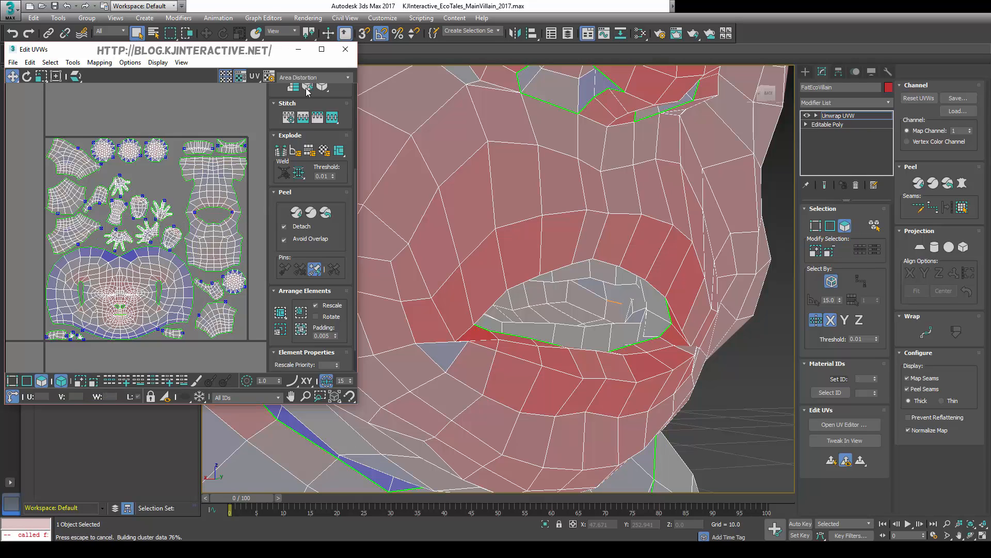
left_click(320, 77)
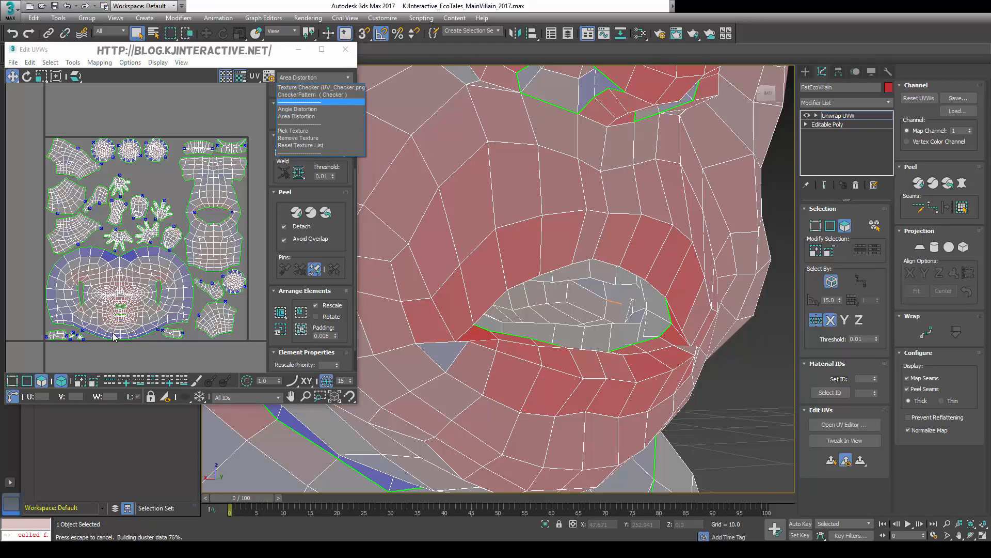
left_click(310, 88)
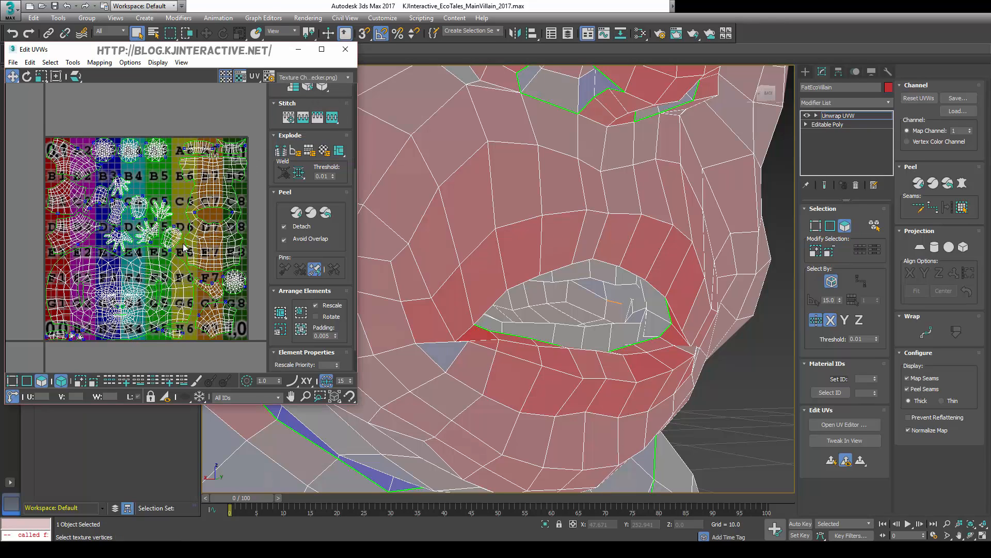
- Examine the orientation and distortion of the checker texture on the character's head and body from the front and side
middle_click_drag(499, 295, 485, 208)
scroll(495, 230, "down", 3)
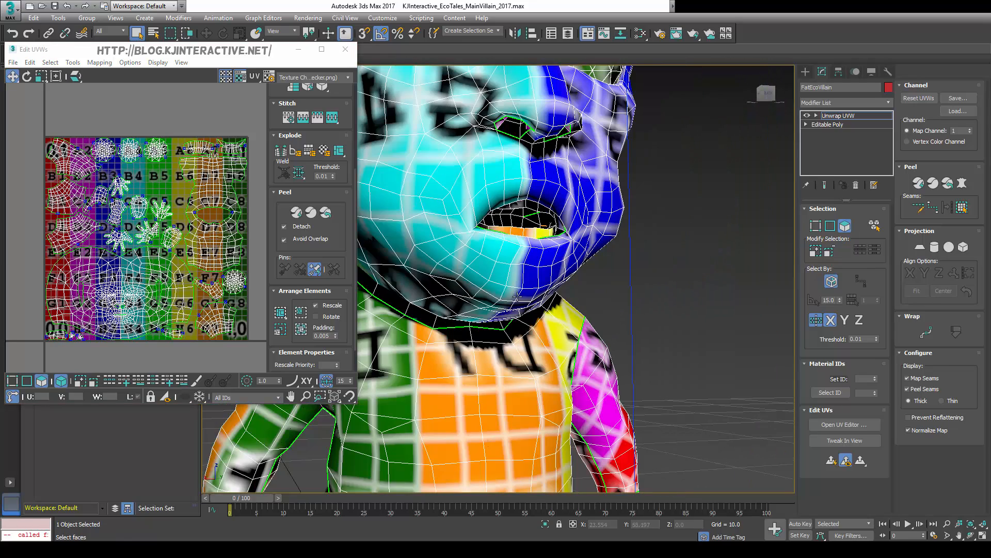
middle_click_drag(517, 296, 472, 292, "alt")
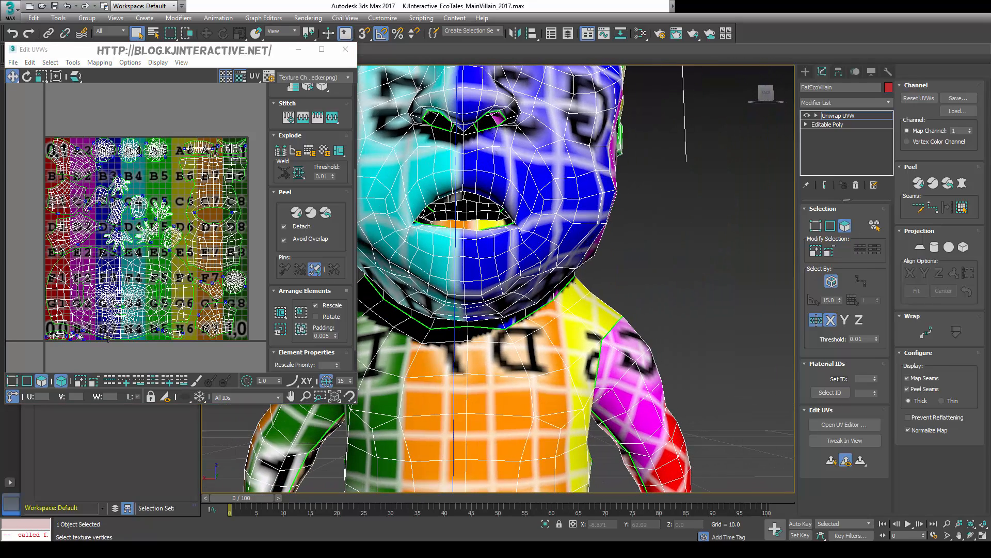
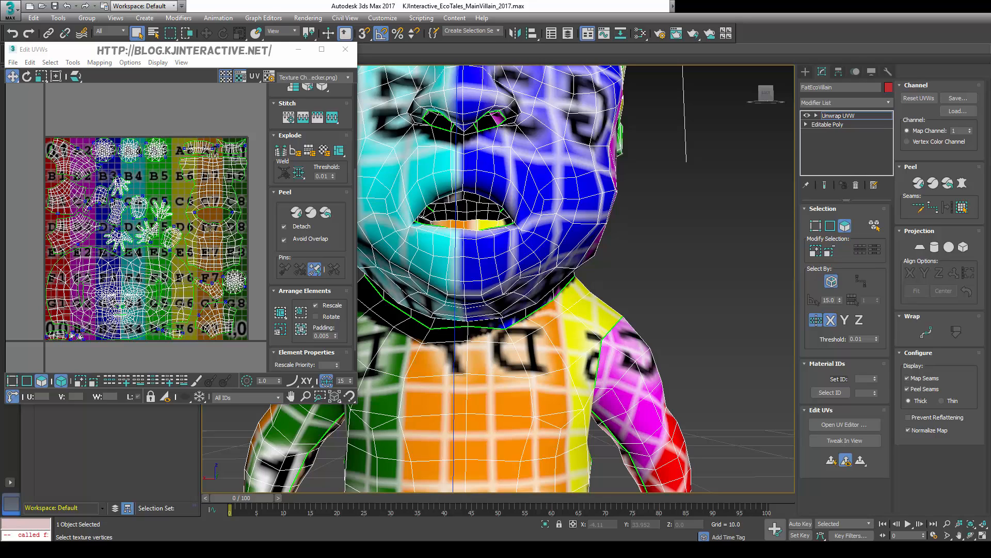
scroll(480, 382, "down", 4)
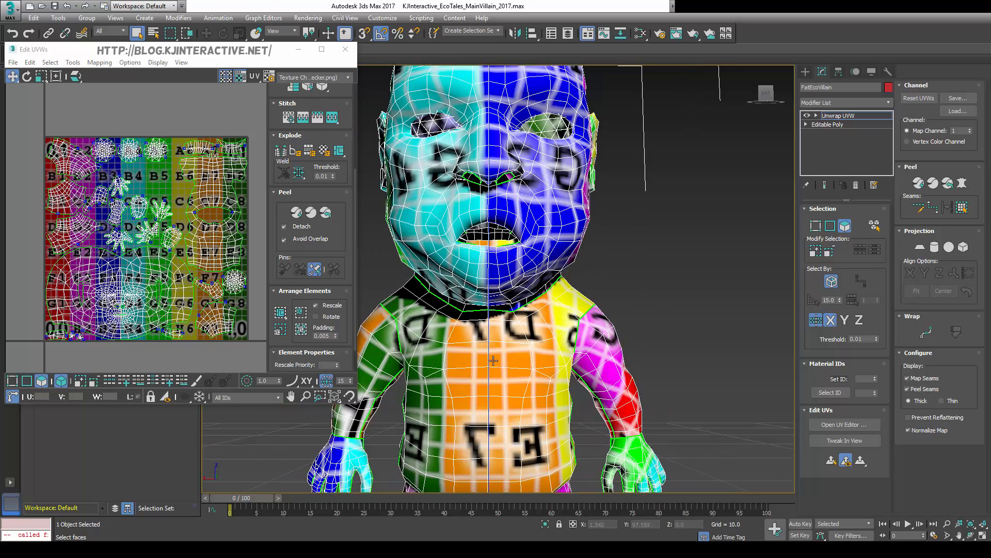
mouse_move(457, 344)
middle_mouse_down("alt")
mouse_move(474, 360)
mouse_move(457, 361)
middle_mouse_up("alt")
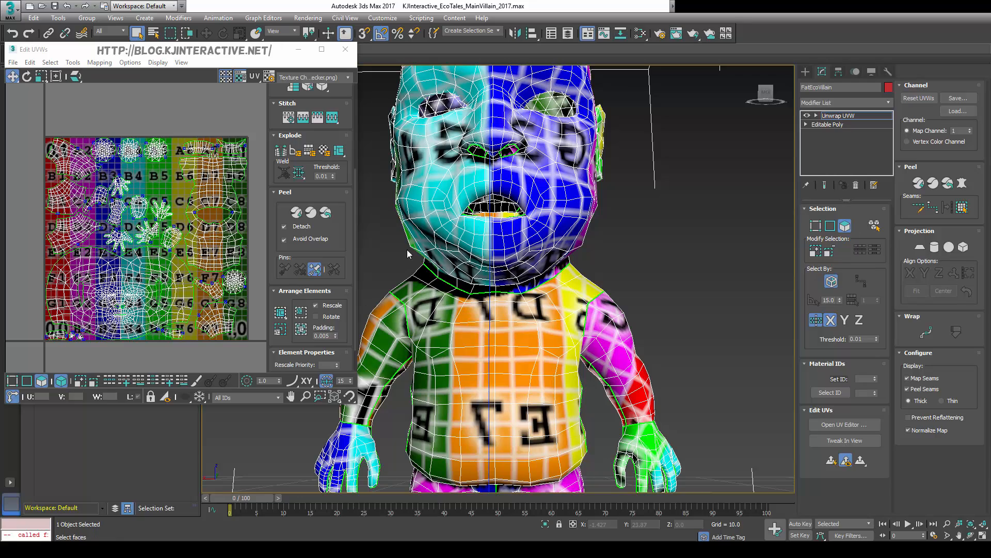
middle_click_drag(560, 319, 503, 264, "alt")
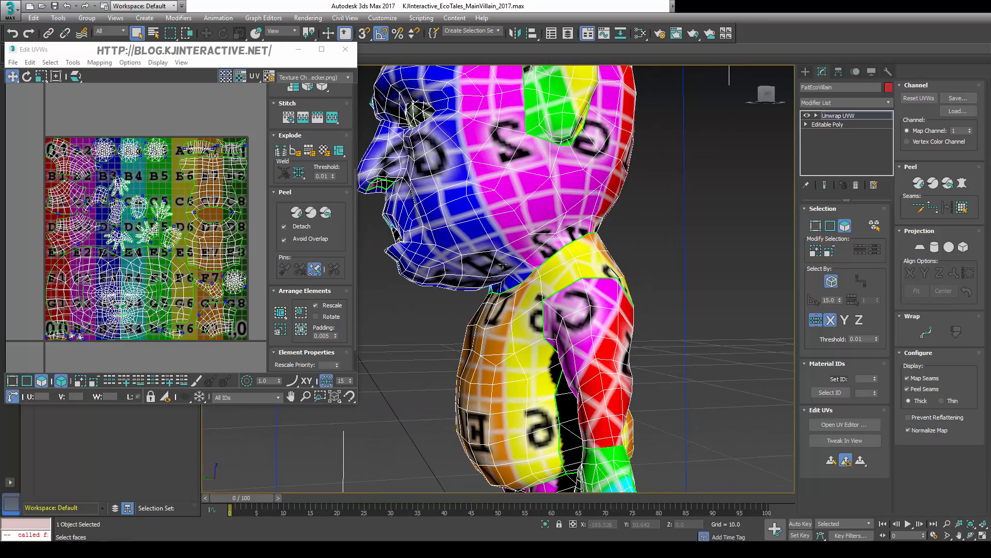
middle_click_drag(552, 288, 522, 299, "alt")
scroll(521, 300, "down", 3)
mouse_move(568, 250)
middle_mouse_down("alt")
mouse_move(520, 291)
mouse_move(571, 249)
mouse_move(563, 255)
middle_mouse_up("alt")
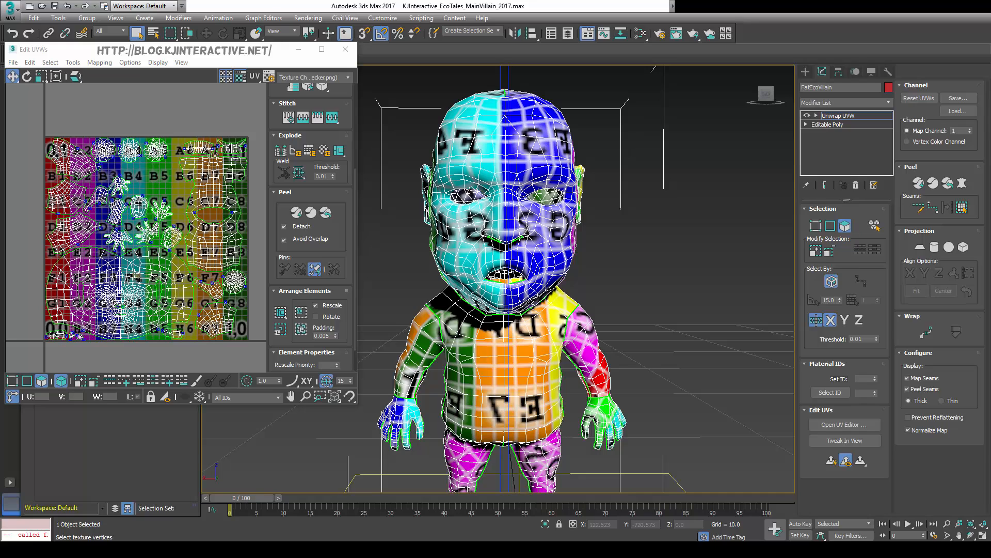
- Flip the head and torso shells horizontally to correct the mirrored checker lettering, and clear the selection
left_click(135, 274)
right_click(137, 278)
left_click(174, 328)
left_click(217, 239)
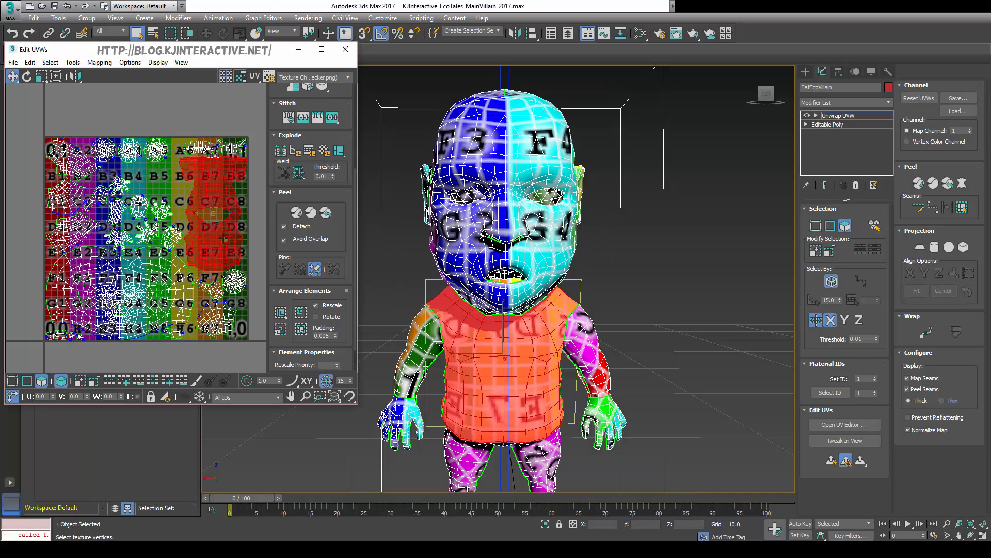
right_click(220, 238)
left_click(250, 297)
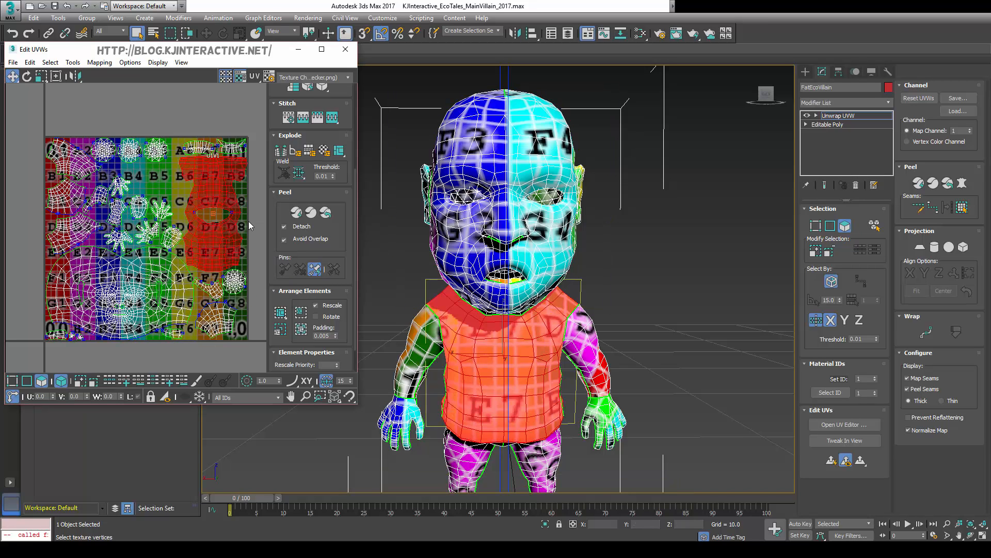
left_click(615, 297)
middle_click_drag(480, 345, 442, 351, "alt")
scroll(422, 380, "down", 3)
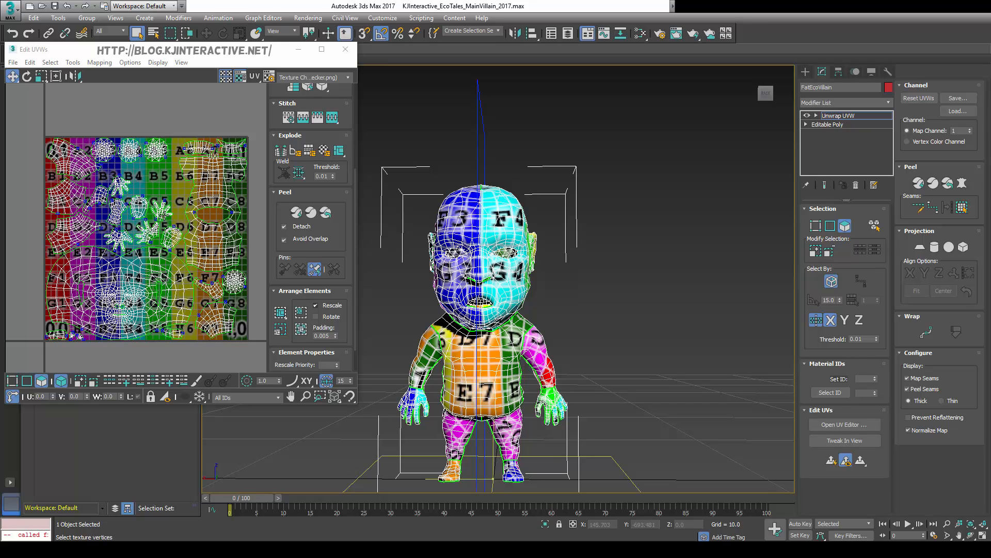
- Select the hand and arm shells one by one to identify the body part each covers on the model
left_click(153, 234)
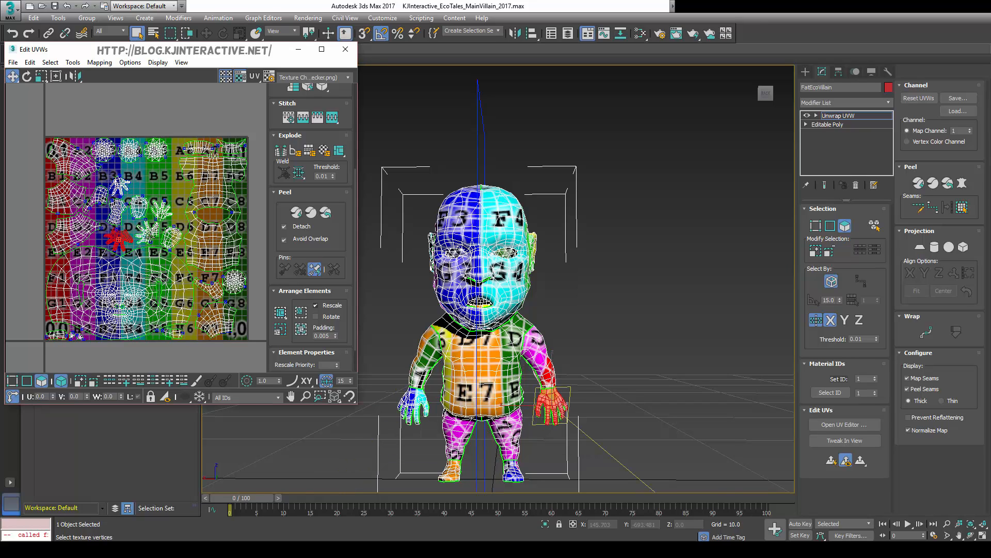
left_click(223, 319)
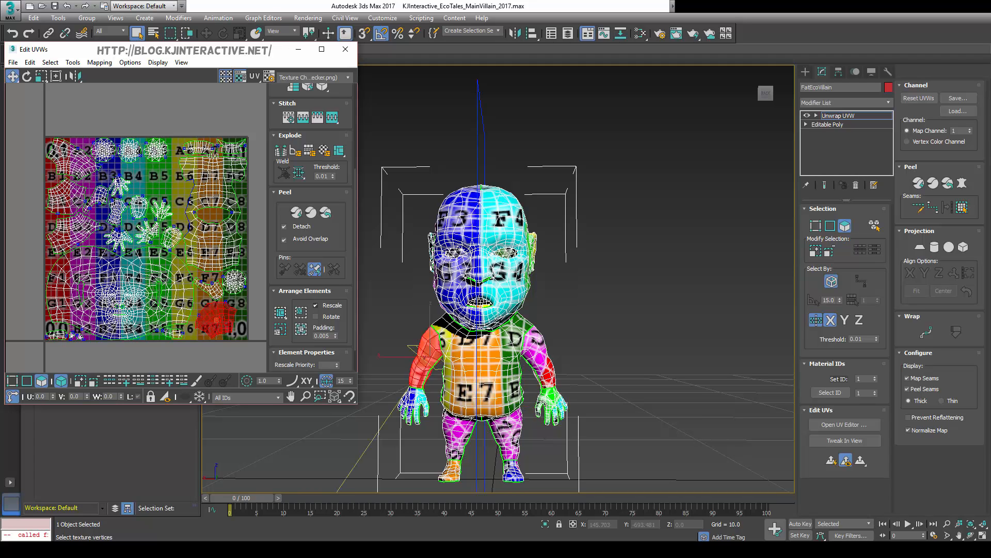
left_click(209, 287)
left_click(160, 210)
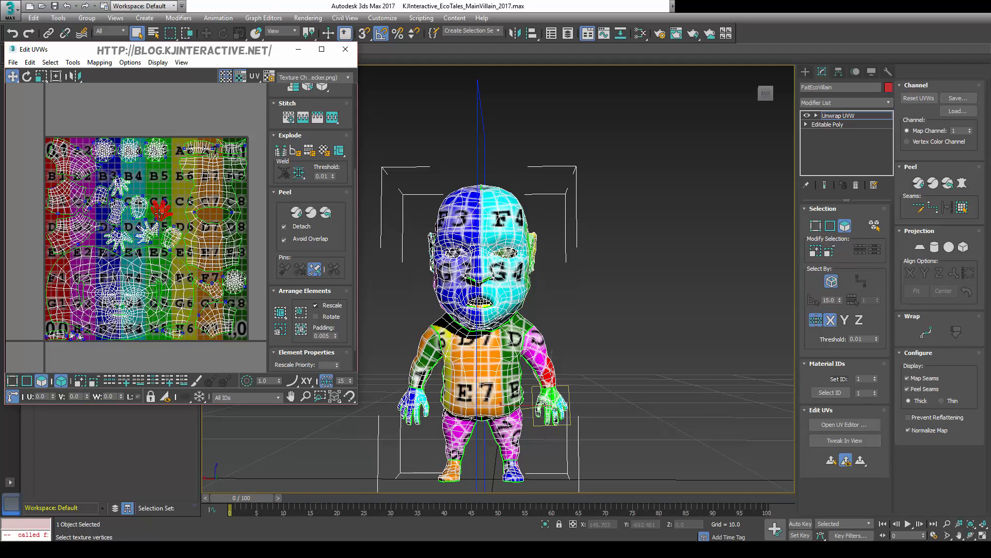
middle_click_drag(516, 310, 444, 310, "alt")
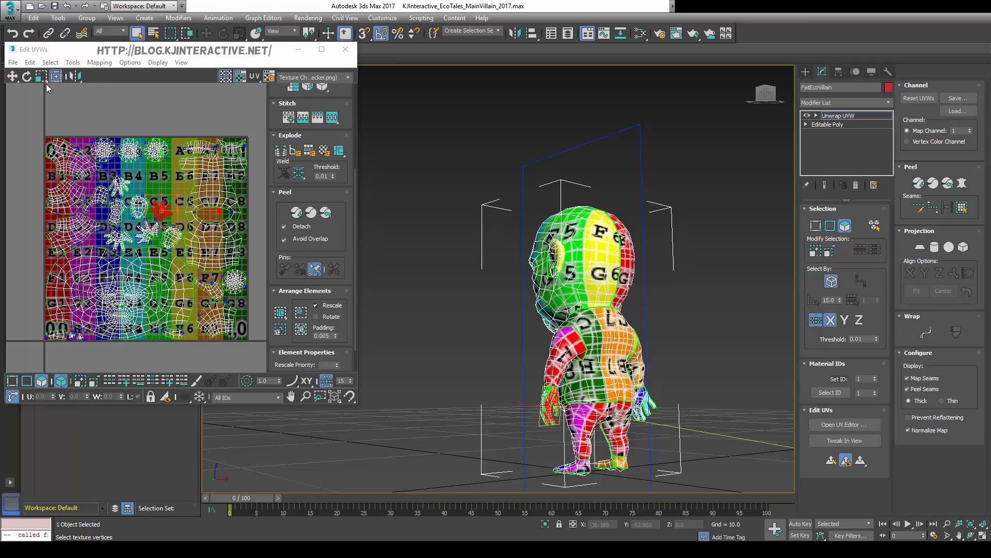
- Try to move the selected hand shell upward in the layout with the Freeform tool, and undo the changes
left_click_drag(162, 214, 158, 175)
scroll(177, 181, "up", 3)
key("ctrl+z")
key("ctrl+z")
key("ctrl+z")
key("ctrl+z")
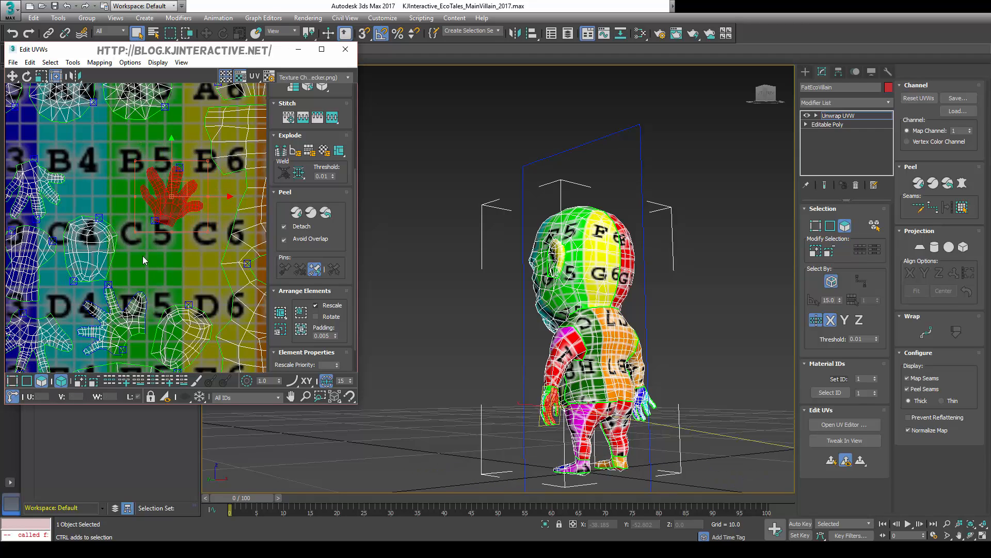
- Examine the packed UV layout and the checker texture on the whole character from several angles
scroll(147, 187, "down", 6)
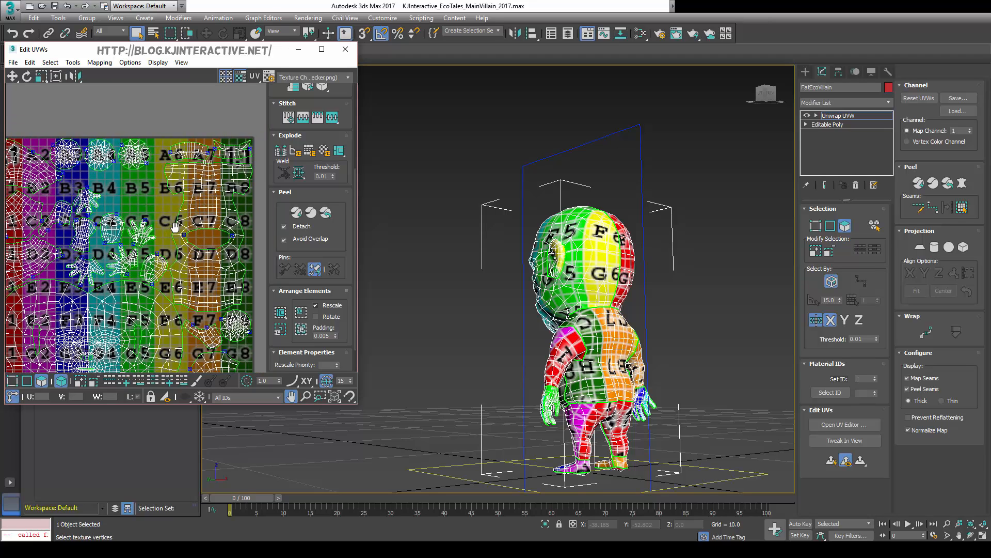
scroll(185, 178, "up", 1)
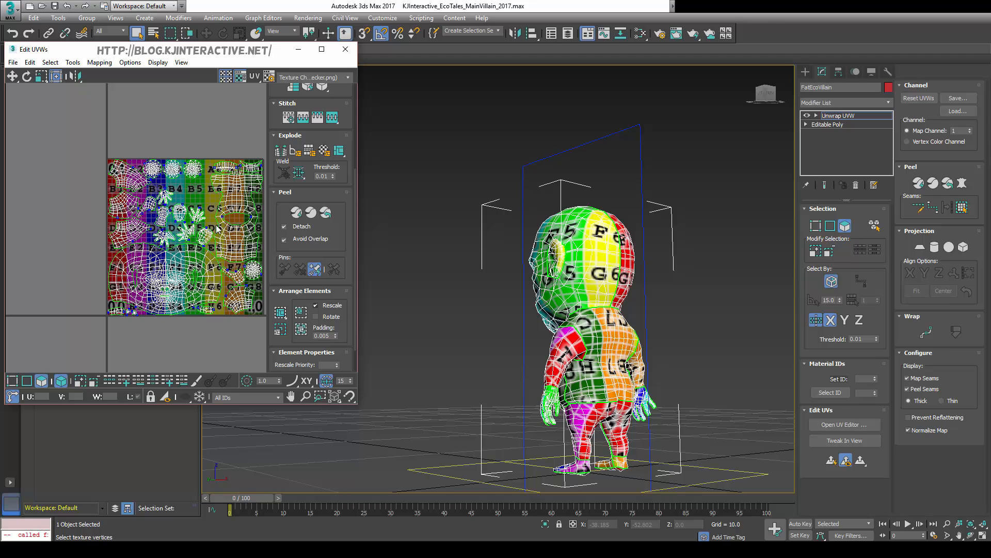
scroll(144, 317, "up", 4)
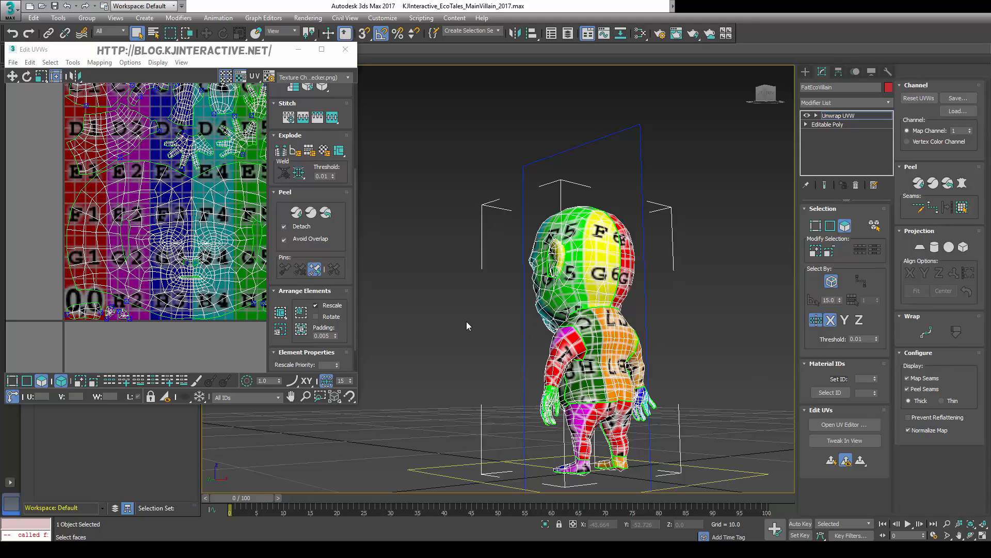
middle_click_drag(452, 334, 593, 339, "alt")
scroll(568, 310, "up", 3)
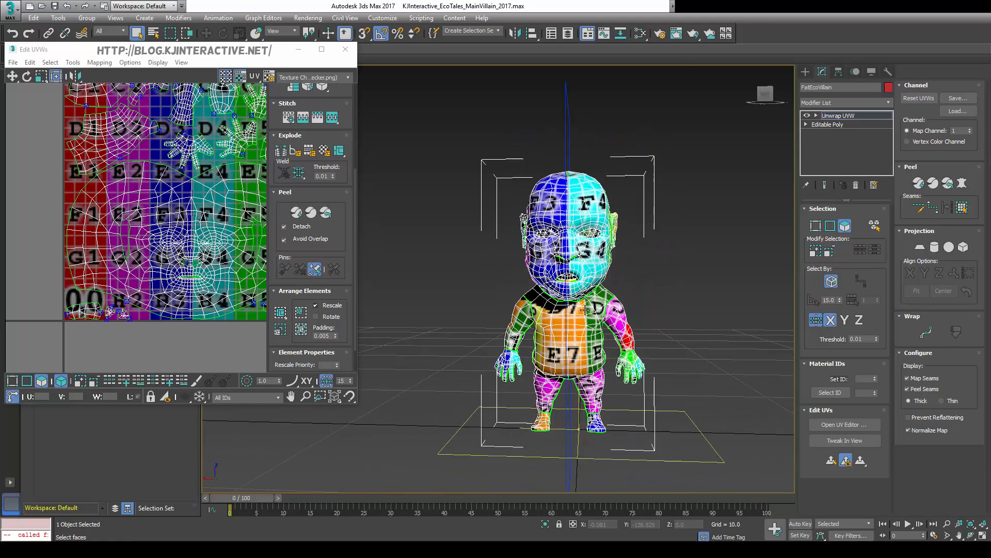
middle_click_drag(516, 310, 551, 369, "alt")
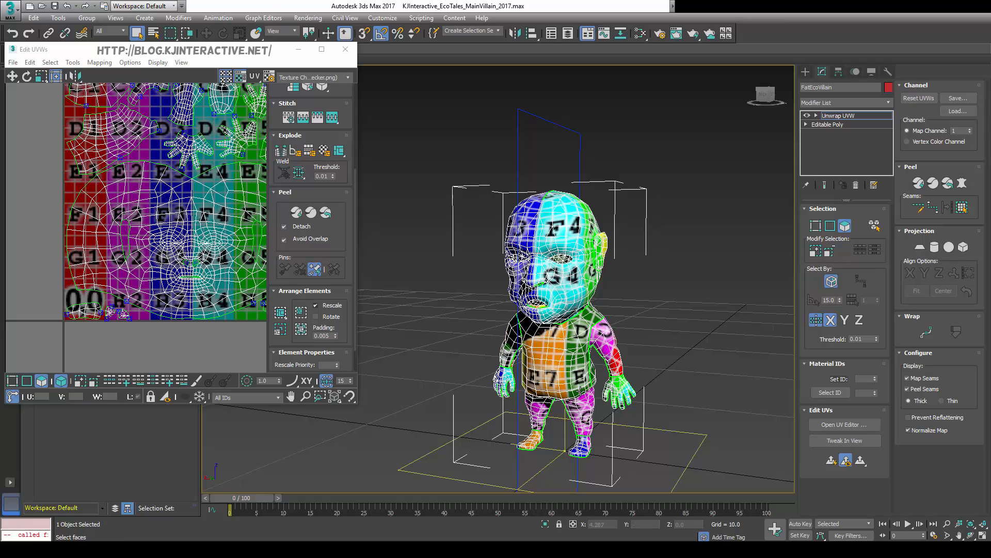
middle_click_drag(646, 379, 581, 386, "alt")
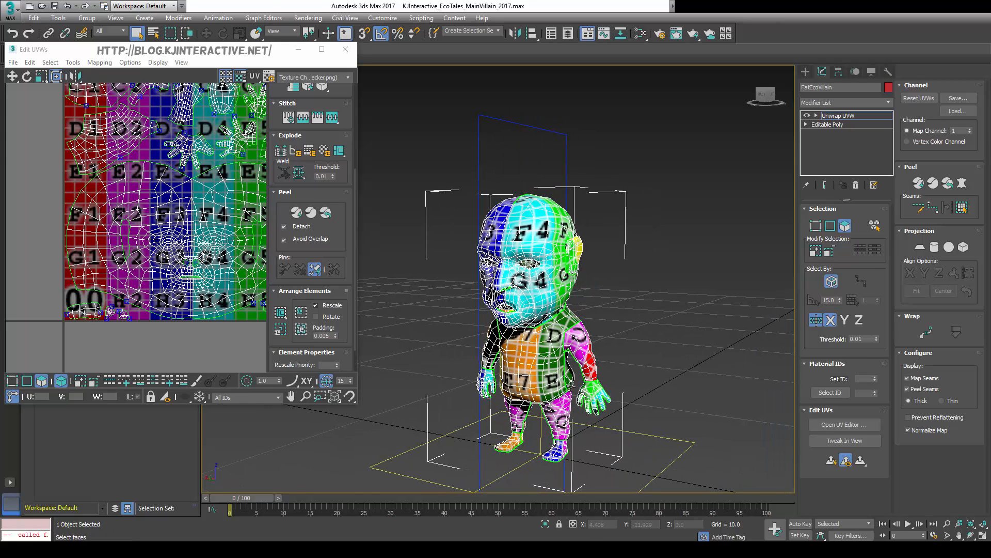
- Try peeling the shells in Peel Mode with Prevent Reflattening enabled, and undo the changes to the UV layout
left_click(930, 416)
left_click(311, 212)
middle_click_drag(227, 248, 172, 289)
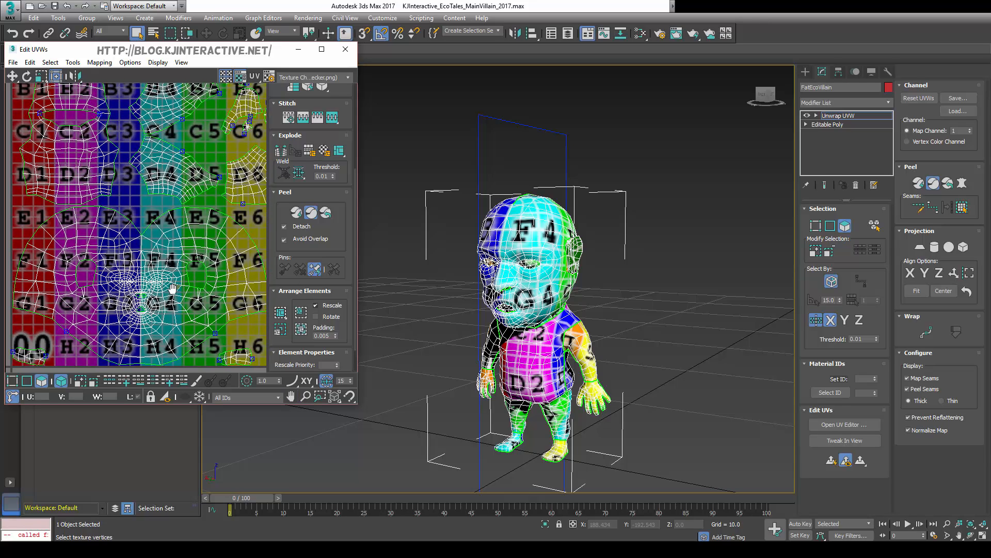
left_click(308, 86)
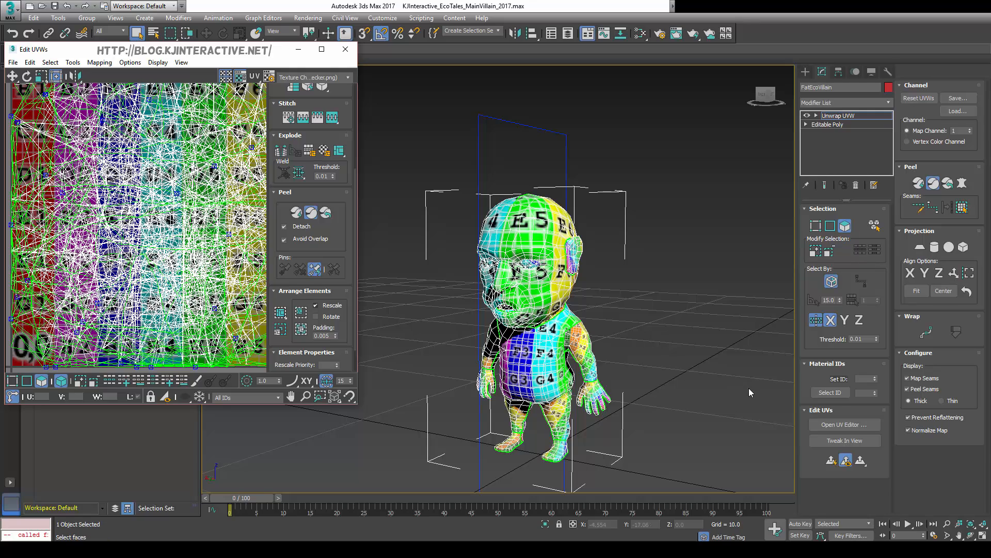
left_click(724, 383)
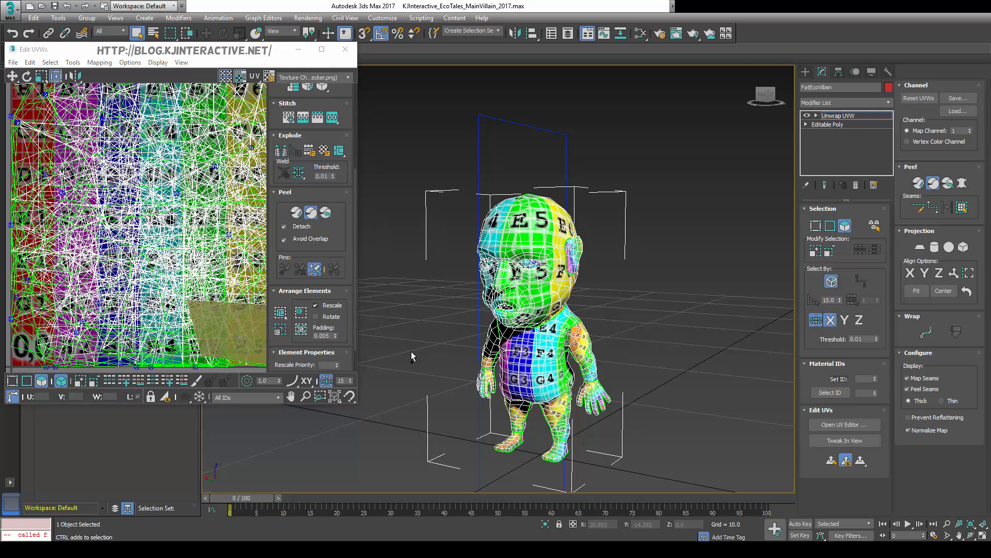
key("ctrl+z")
scroll(155, 284, "down", 5)
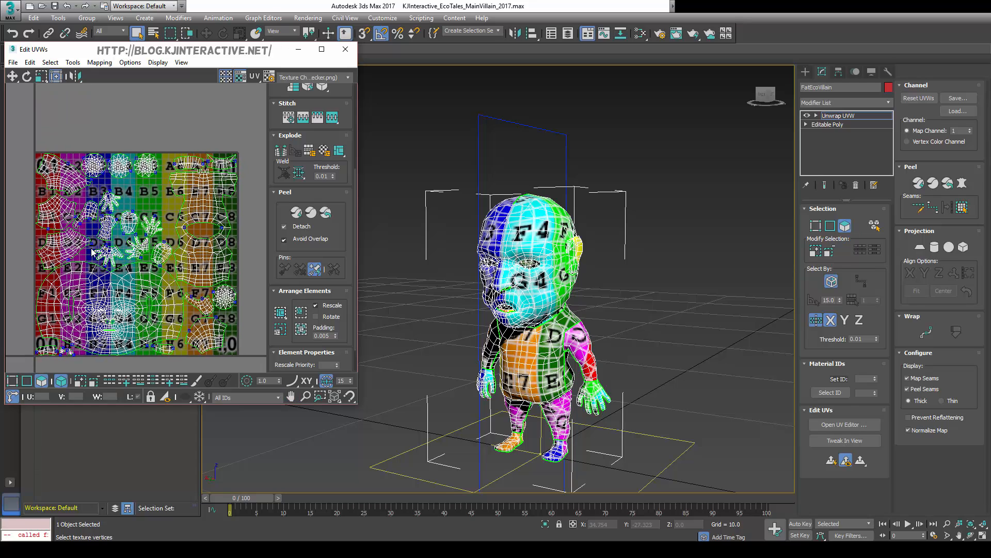
middle_click_drag(129, 233, 123, 240)
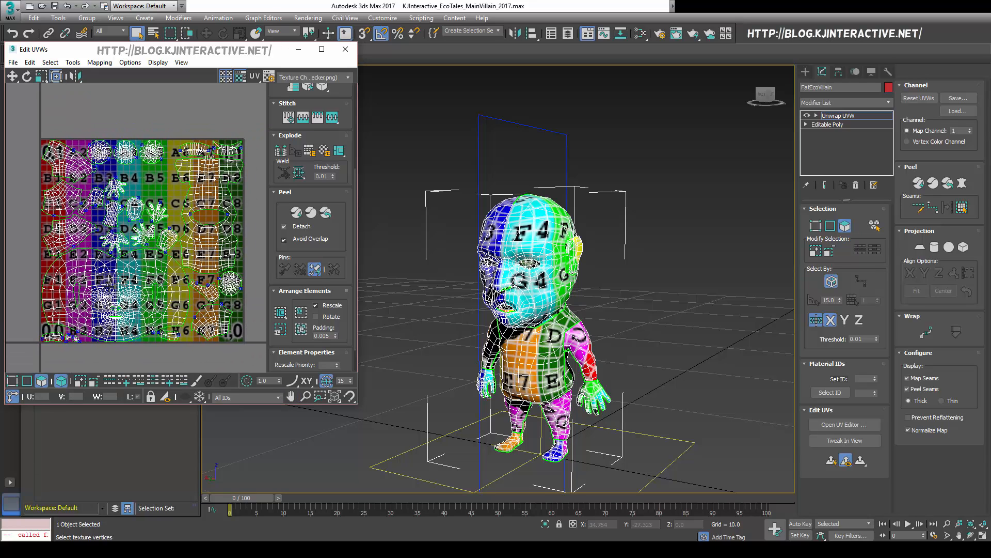
- Collapse the character's whole modifier stack to bake the unwrapped UVs into the Editable Poly
left_click(122, 287)
left_click(169, 189)
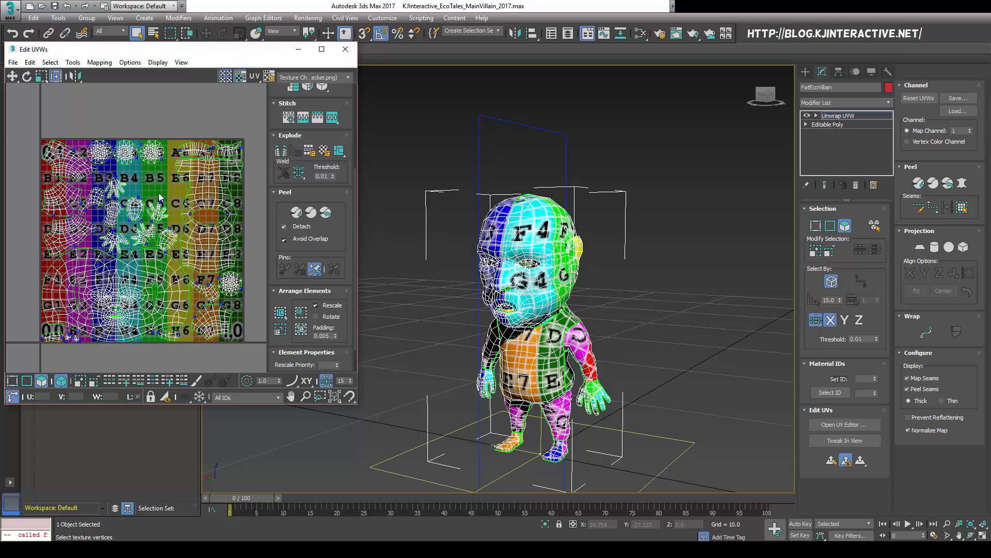
right_click(838, 119)
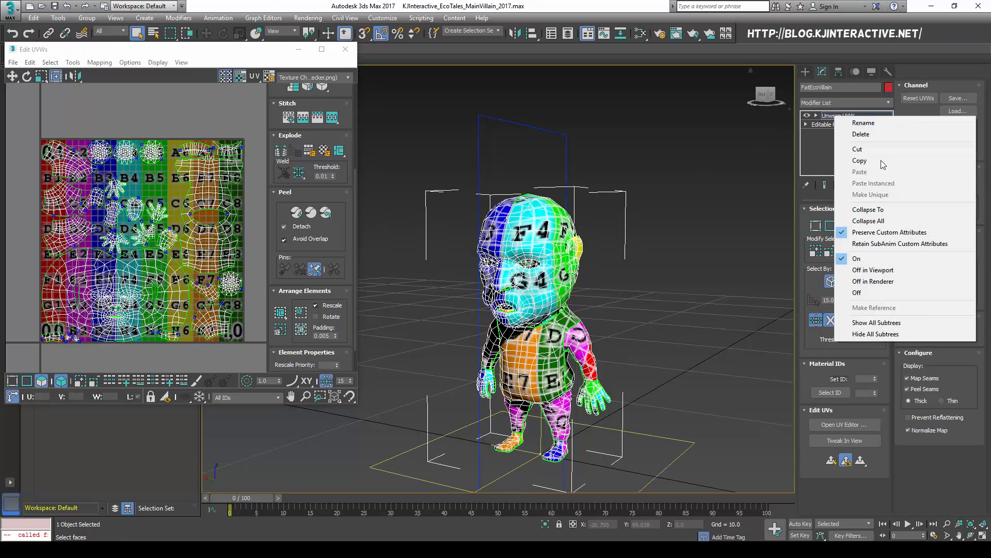
left_click(868, 220)
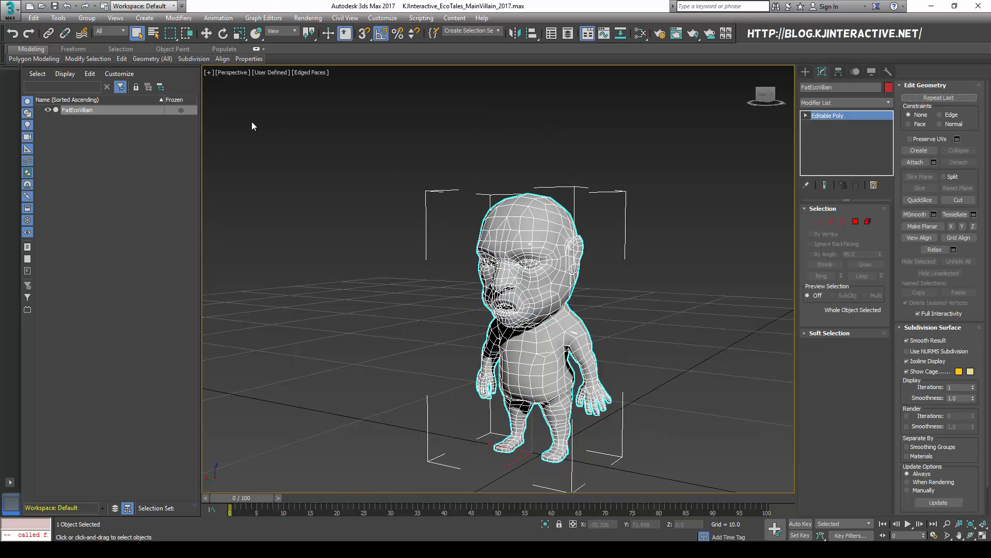
left_click(9, 8)
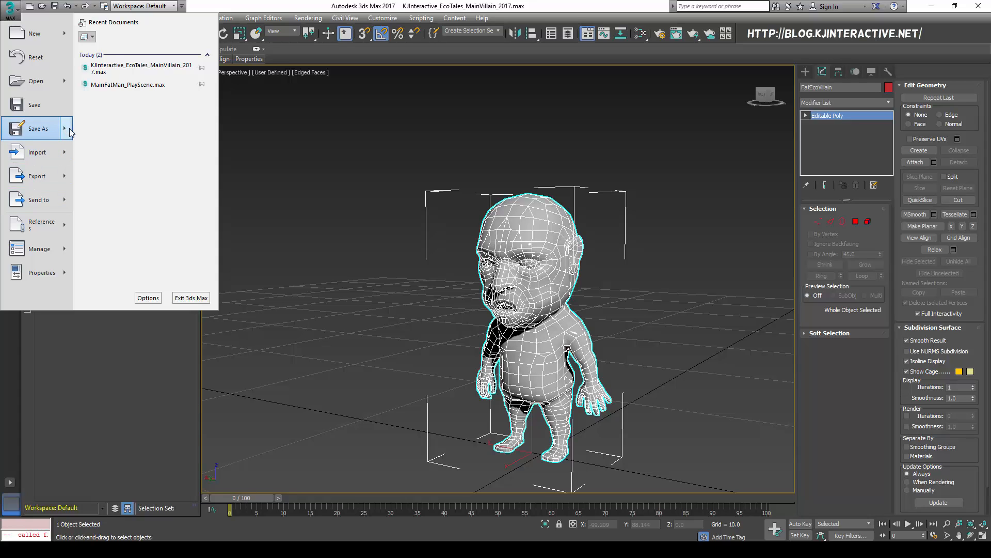
left_click(387, 142)
- Add a new Unwrap UVW modifier to the collapsed character and check the map seams on the model
middle_click_drag(783, 245, 694, 265)
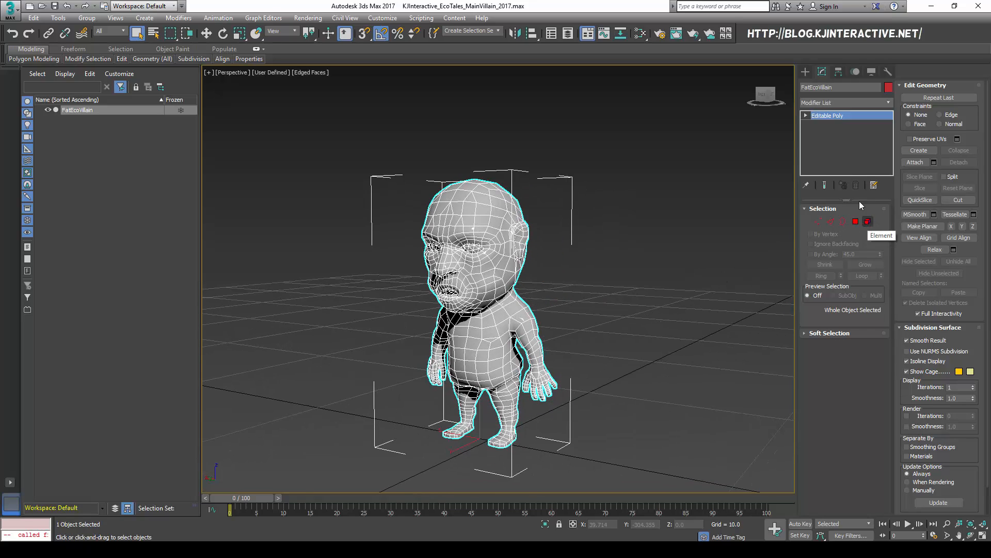
left_click(889, 102)
left_click_drag(891, 125, 882, 379)
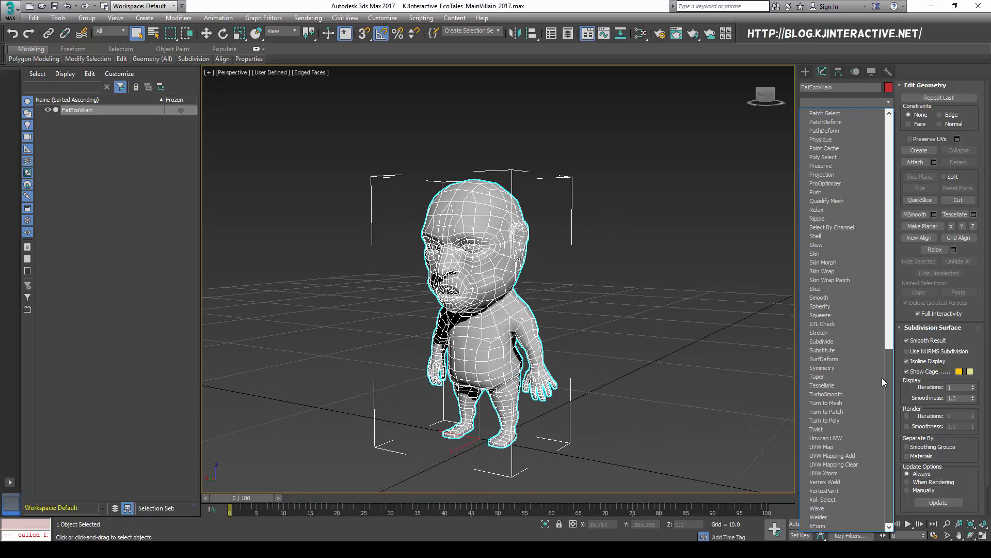
left_click(861, 438)
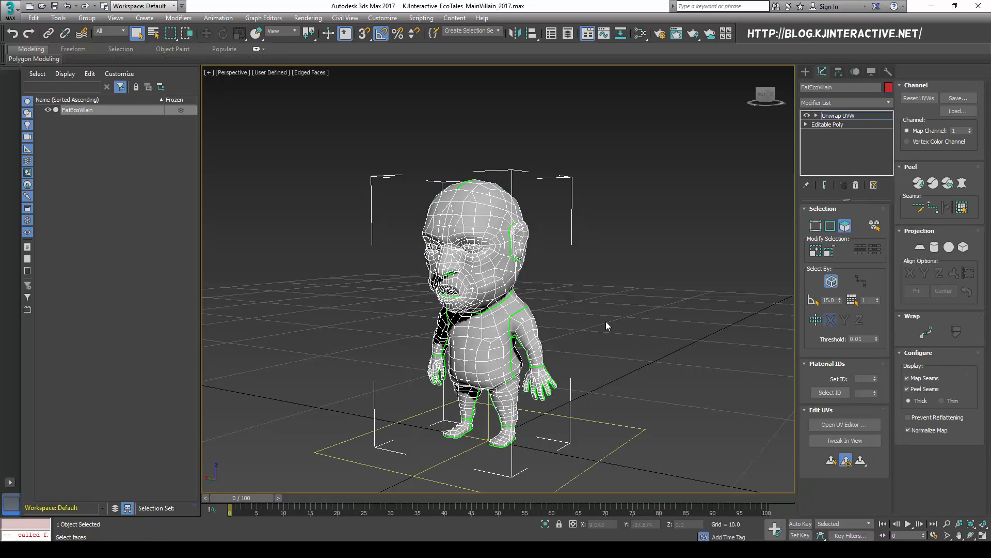
mouse_move(606, 321)
middle_mouse_down("alt")
mouse_move(596, 320)
mouse_move(622, 318)
middle_mouse_up("alt")
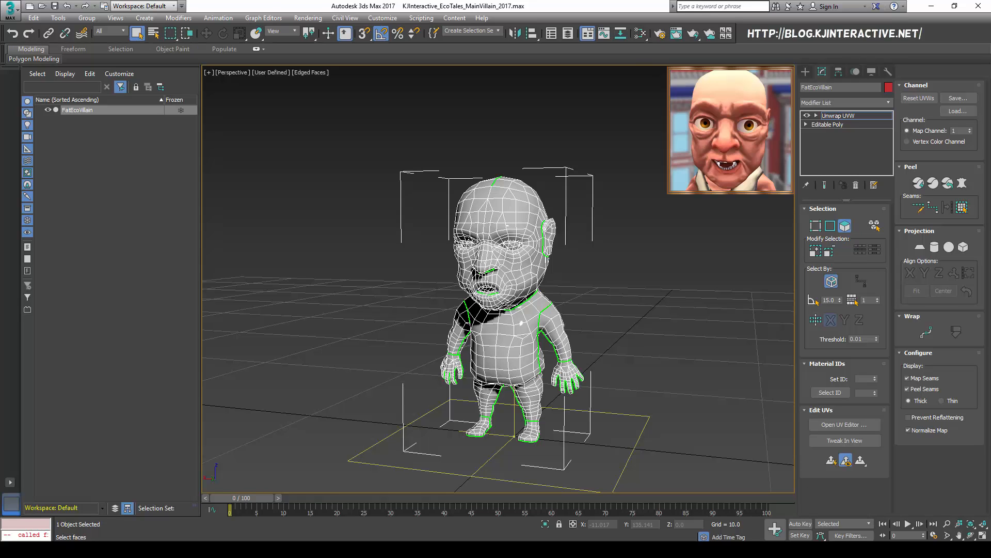
middle_click_drag(643, 244, 618, 254)
scroll(626, 253, "up", 3)
scroll(618, 254, "down", 3)
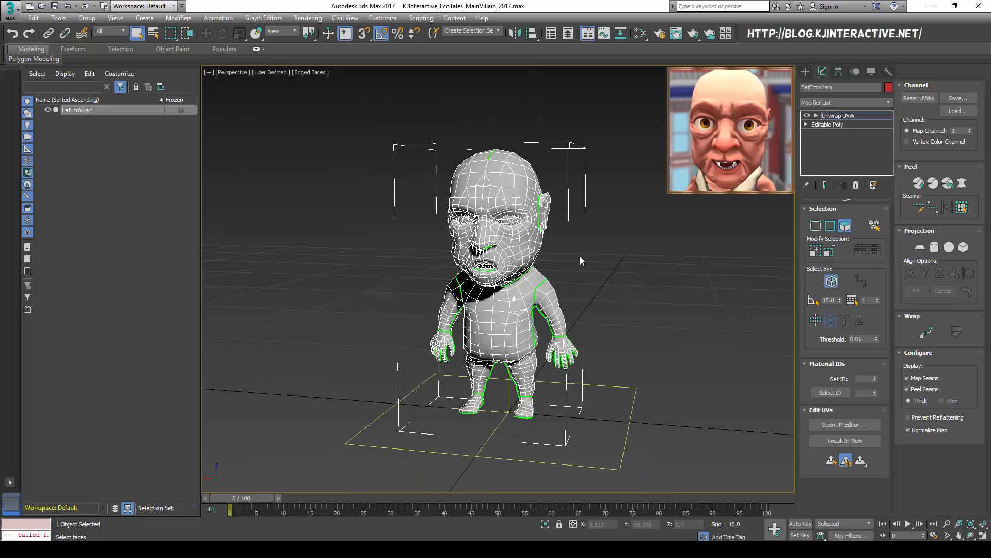